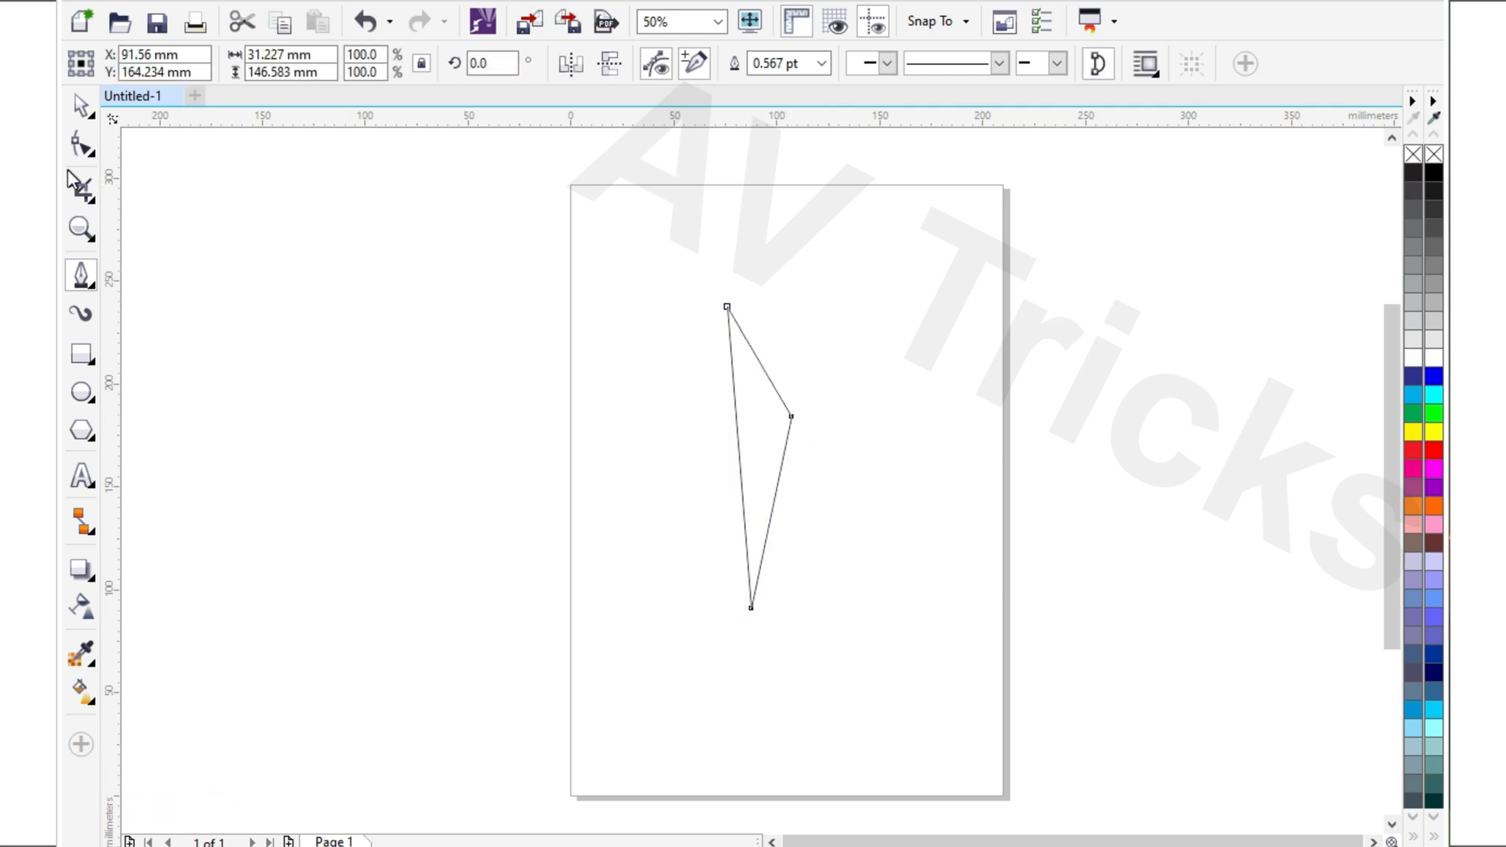
Bow the triangle's long left edge outward and round its lower end into the bottom node
{"action": "left_click", "coordinate": [79, 149]}
{"action": "left_click_drag", "start_coordinate": [926, 688], "coordinate": [927, 690]}
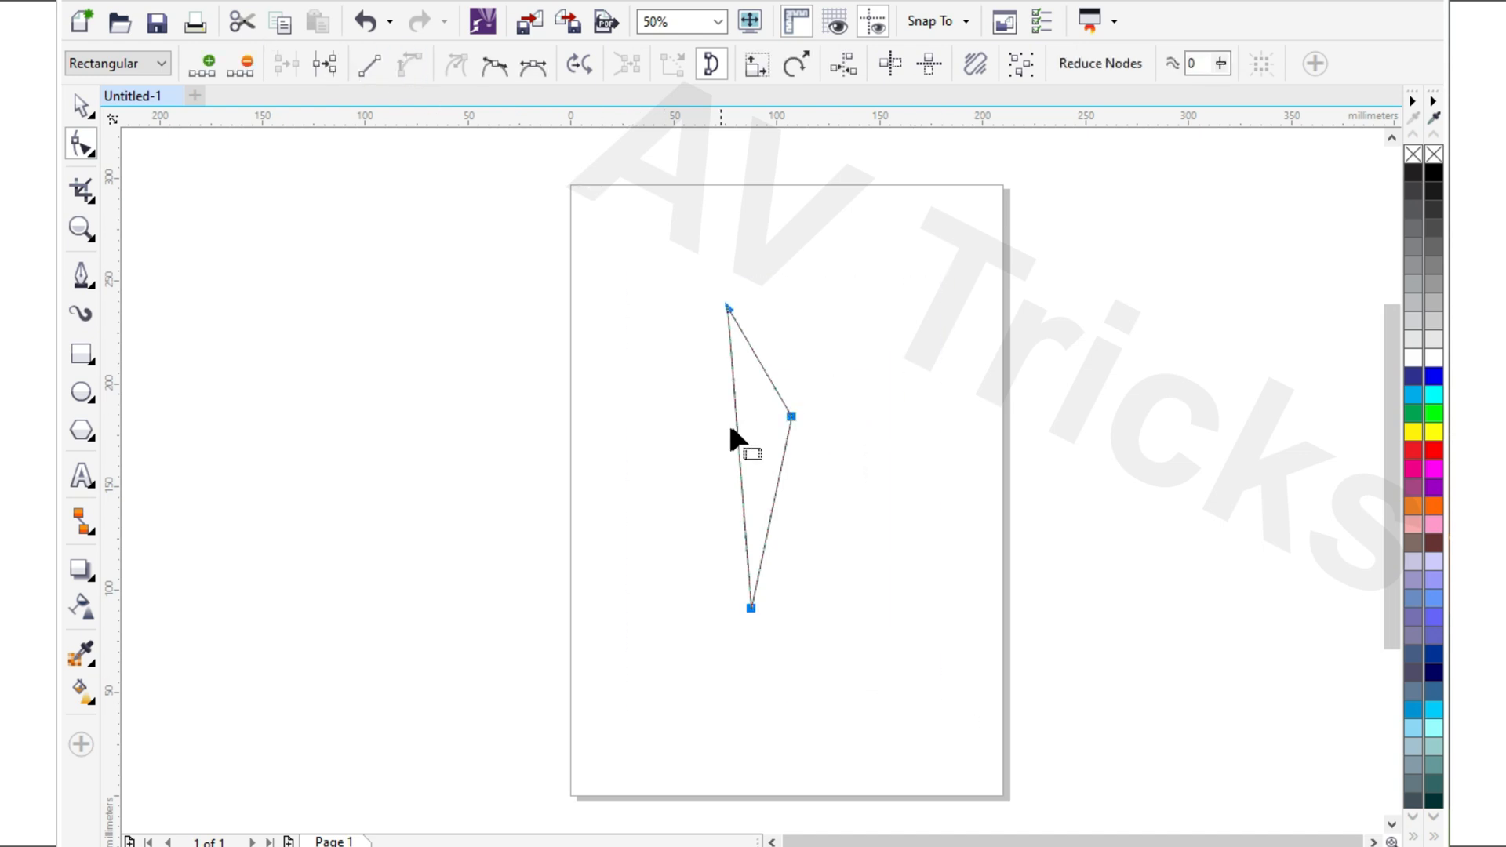
{"action": "scroll", "coordinate": [737, 439], "scroll_direction": "up", "scroll_amount": 1}
{"action": "left_click_drag", "start_coordinate": [737, 437], "coordinate": [651, 418]}
{"action": "scroll", "coordinate": [682, 392], "scroll_direction": "down", "scroll_amount": 1}
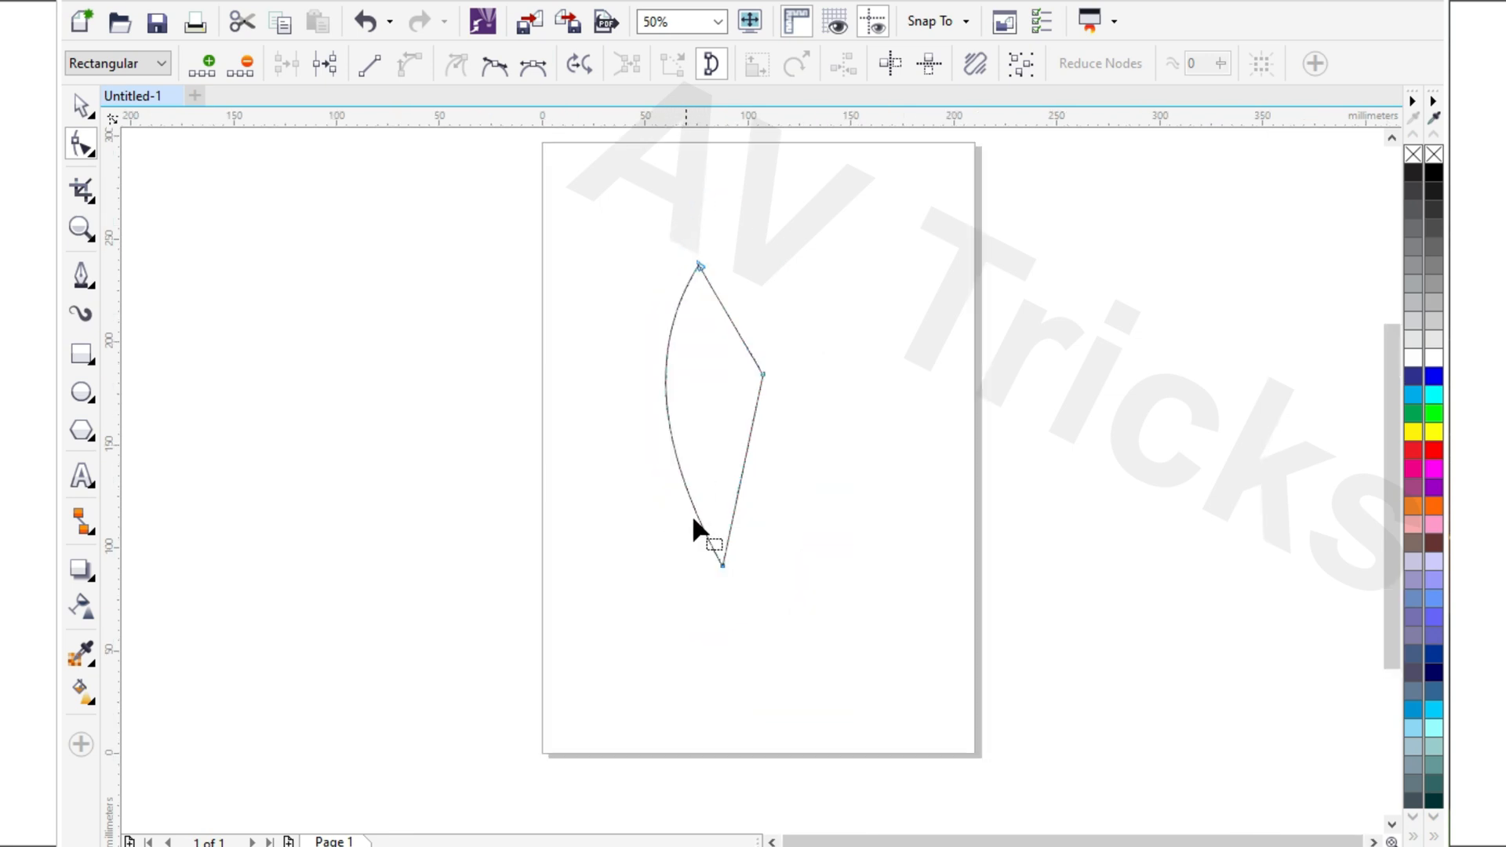
{"action": "left_click", "coordinate": [719, 563]}
{"action": "scroll", "coordinate": [663, 471], "scroll_direction": "up", "scroll_amount": 1}
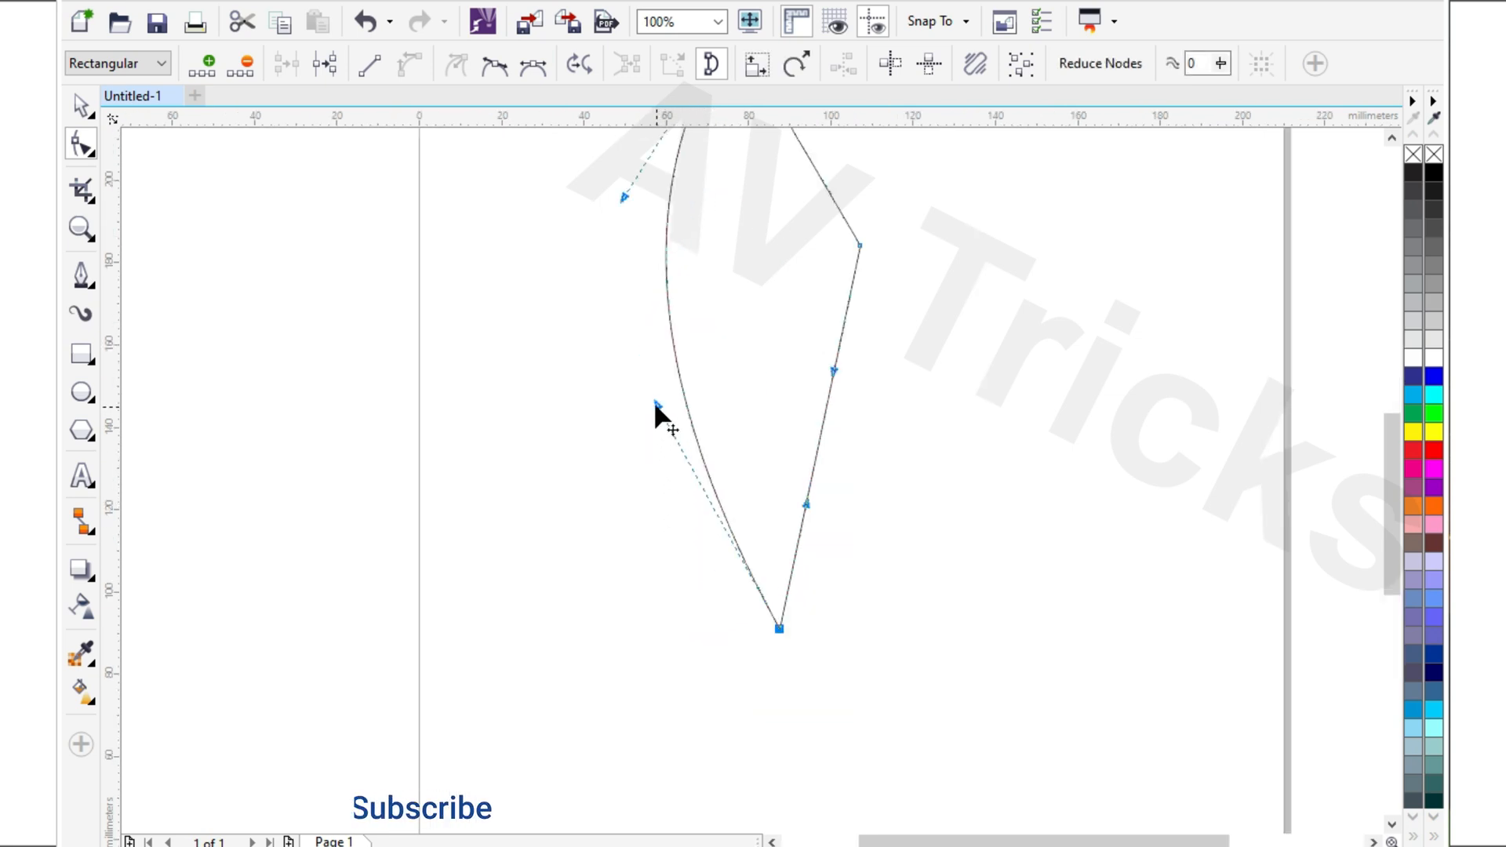
{"action": "left_click_drag", "start_coordinate": [656, 404], "coordinate": [537, 602]}
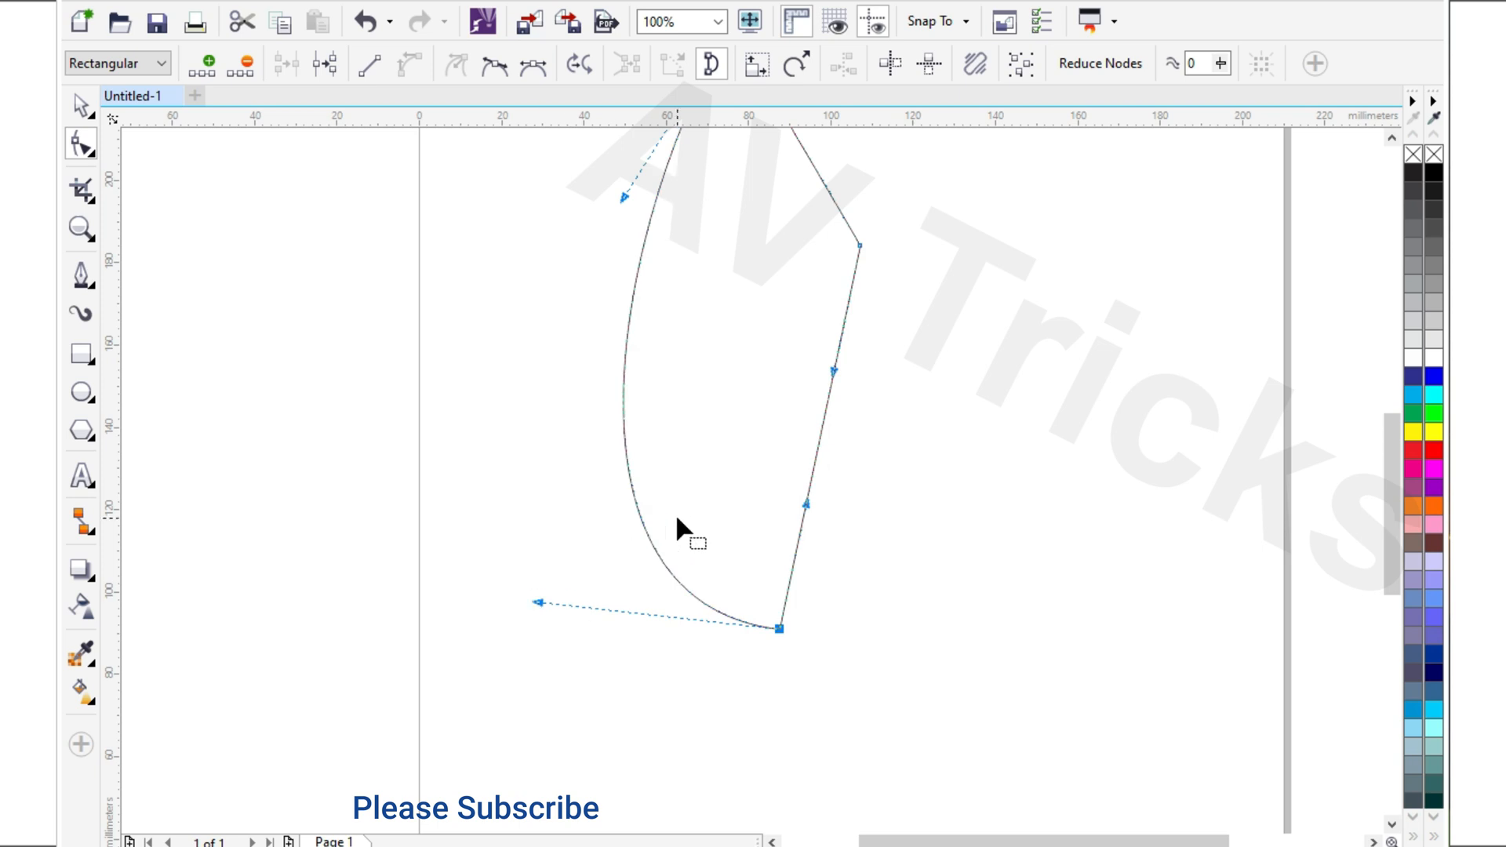
Curve the triangle's lower-right edge outward between the bottom node and the right node
{"action": "scroll", "coordinate": [677, 518], "scroll_direction": "down", "scroll_amount": 1}
{"action": "scroll", "coordinate": [765, 495], "scroll_direction": "up", "scroll_amount": 1}
{"action": "left_click_drag", "start_coordinate": [729, 469], "coordinate": [771, 581]}
{"action": "scroll", "coordinate": [772, 582], "scroll_direction": "up", "scroll_amount": 2}
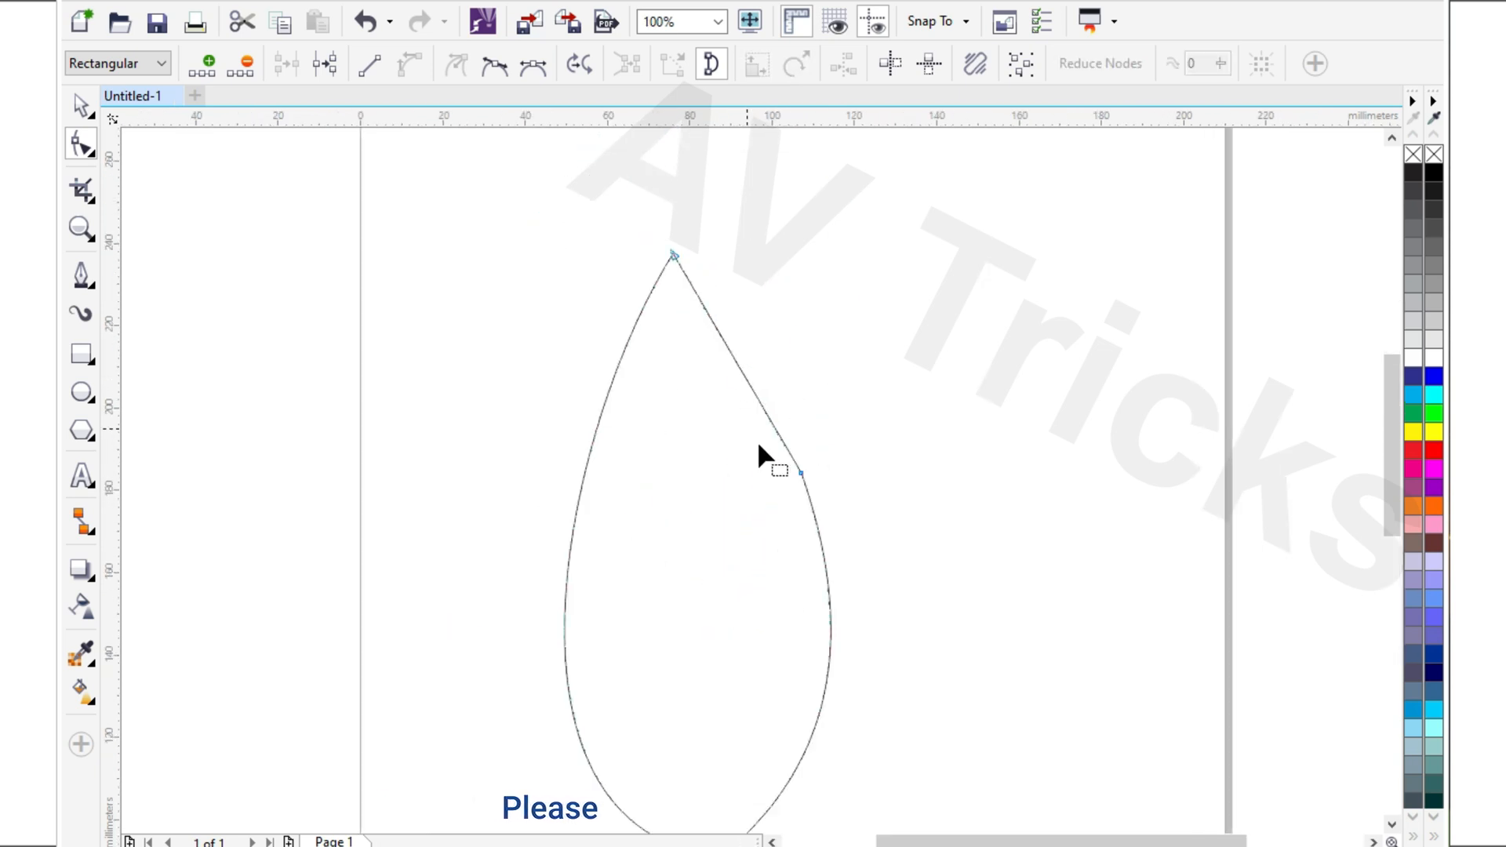
Bend the upper-right edge slightly inward and shift the right node down and outward to form a drop shape
{"action": "left_click", "coordinate": [798, 472]}
{"action": "scroll", "coordinate": [712, 298], "scroll_direction": "up", "scroll_amount": 2}
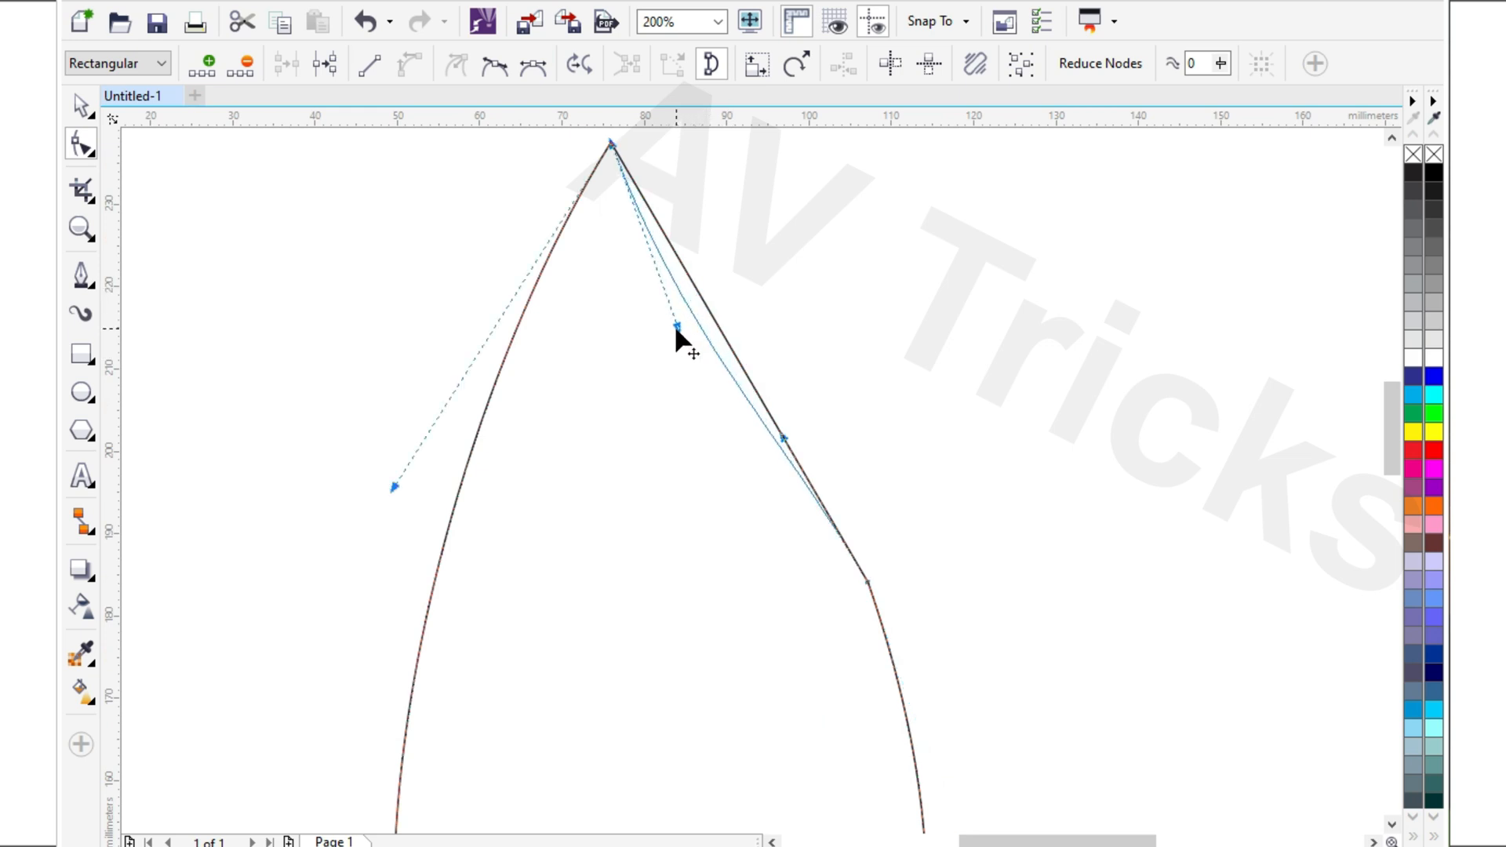
{"action": "scroll", "coordinate": [679, 329], "scroll_direction": "down", "scroll_amount": 2}
{"action": "left_click_drag", "start_coordinate": [773, 460], "coordinate": [863, 540]}
{"action": "scroll", "coordinate": [816, 502], "scroll_direction": "down", "scroll_amount": 2}
{"action": "scroll", "coordinate": [808, 612], "scroll_direction": "up", "scroll_amount": 2}
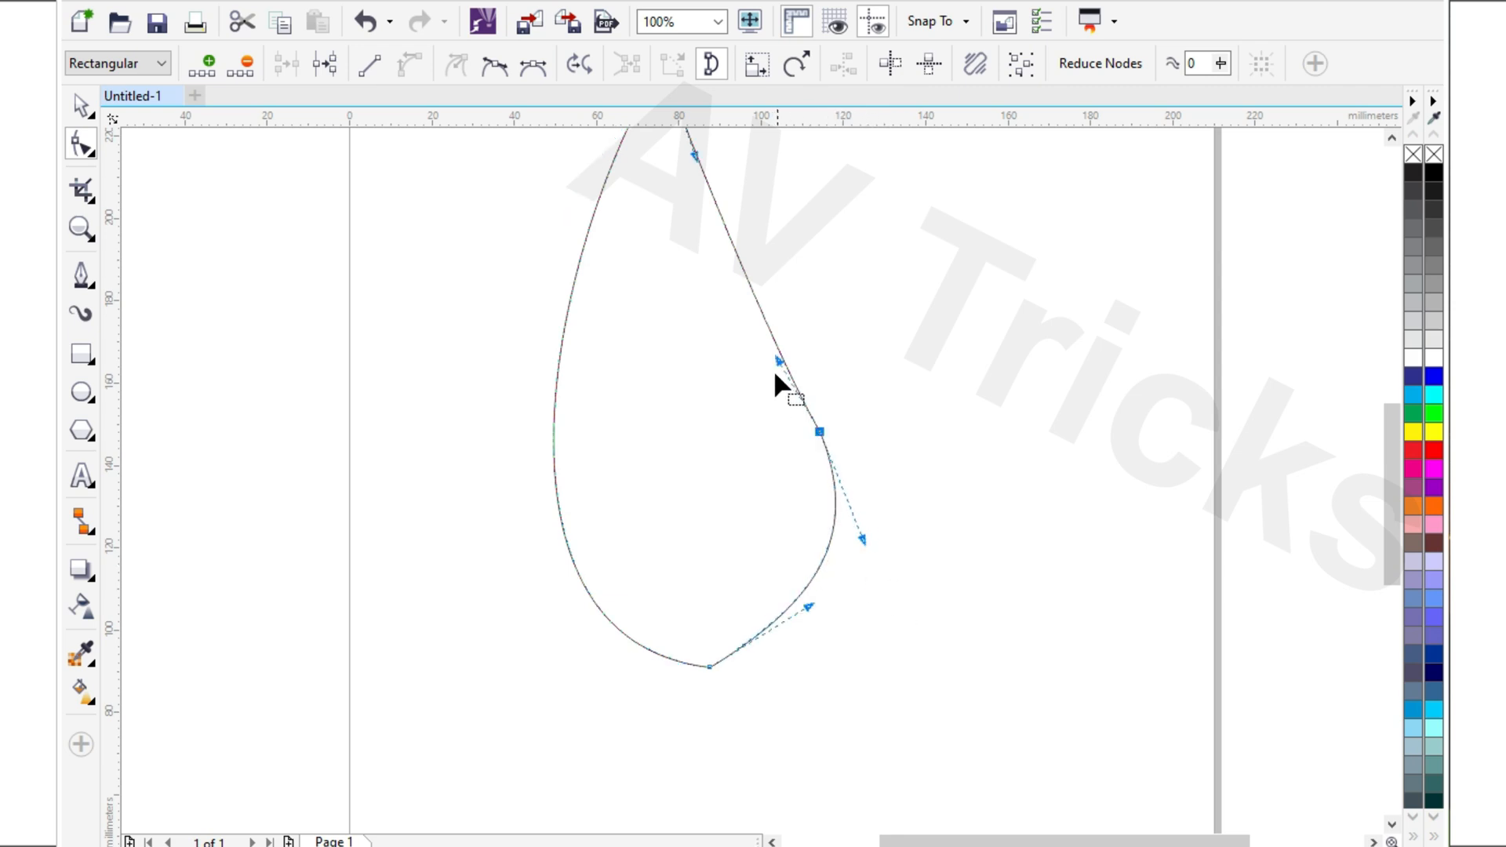
{"action": "left_click_drag", "start_coordinate": [776, 361], "coordinate": [731, 299]}
{"action": "scroll", "coordinate": [763, 505], "scroll_direction": "down", "scroll_amount": 2}
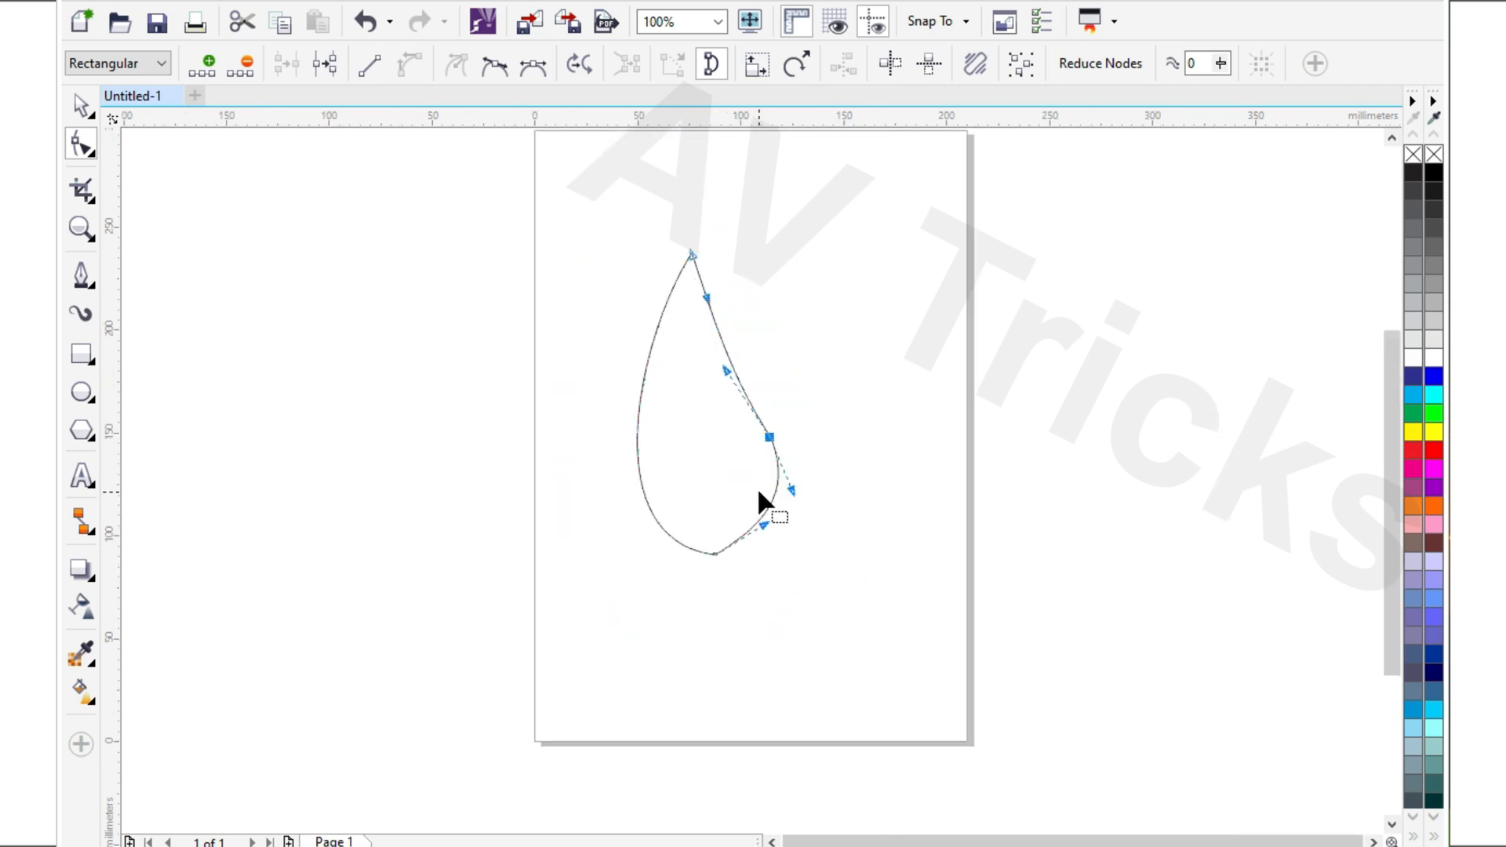
Round the drop's lower-right curve at the bottom node and nudge the right node slightly up and outward
{"action": "scroll", "coordinate": [775, 564], "scroll_direction": "up", "scroll_amount": 2}
{"action": "left_click_drag", "start_coordinate": [759, 557], "coordinate": [765, 589]}
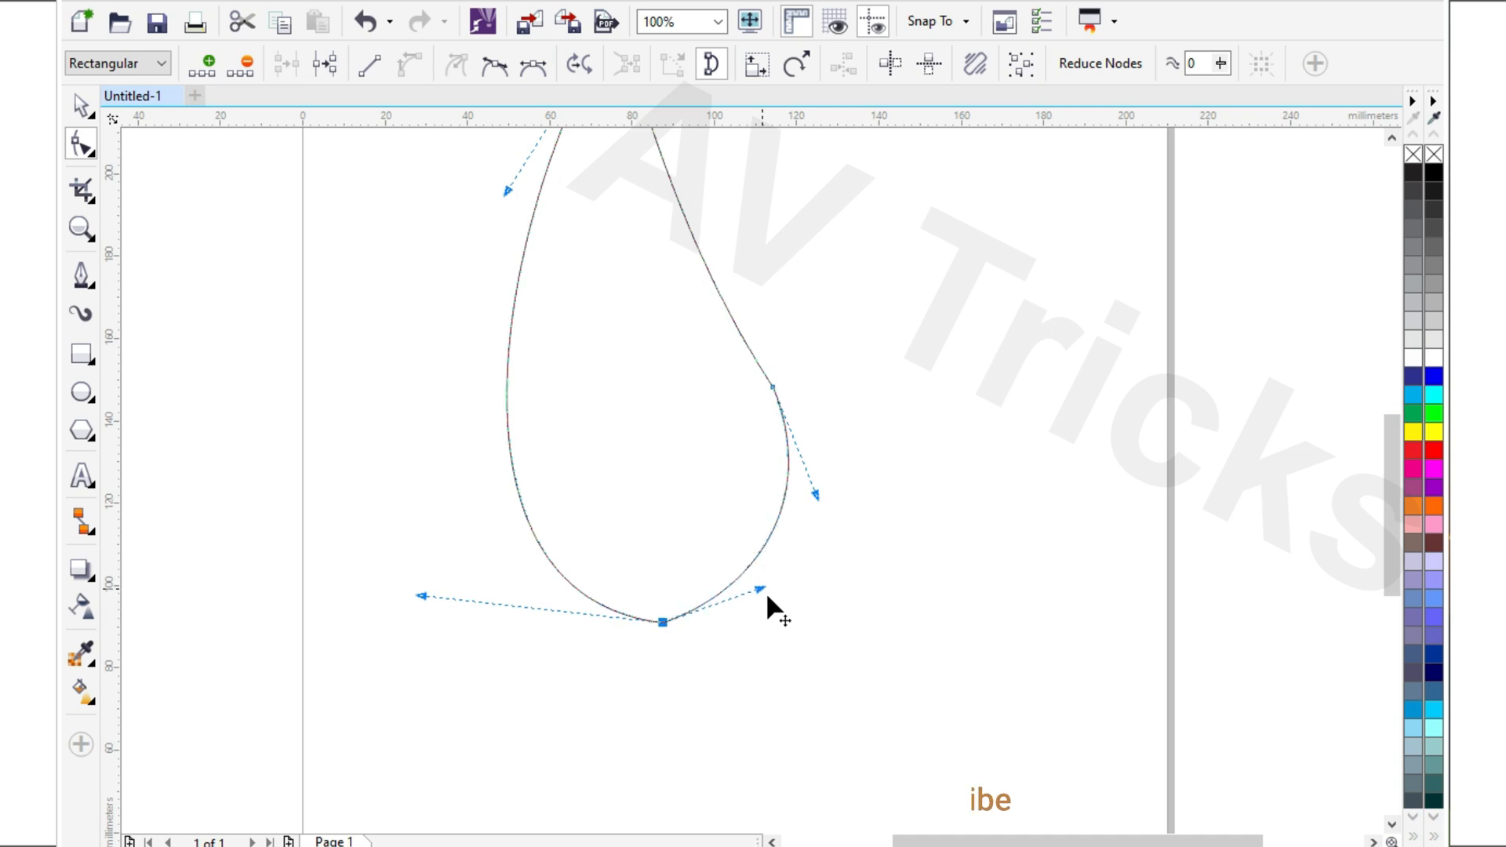
{"action": "scroll", "coordinate": [765, 592], "scroll_direction": "down", "scroll_amount": 2}
{"action": "scroll", "coordinate": [776, 510], "scroll_direction": "up", "scroll_amount": 2}
{"action": "left_click_drag", "start_coordinate": [794, 507], "coordinate": [805, 486]}
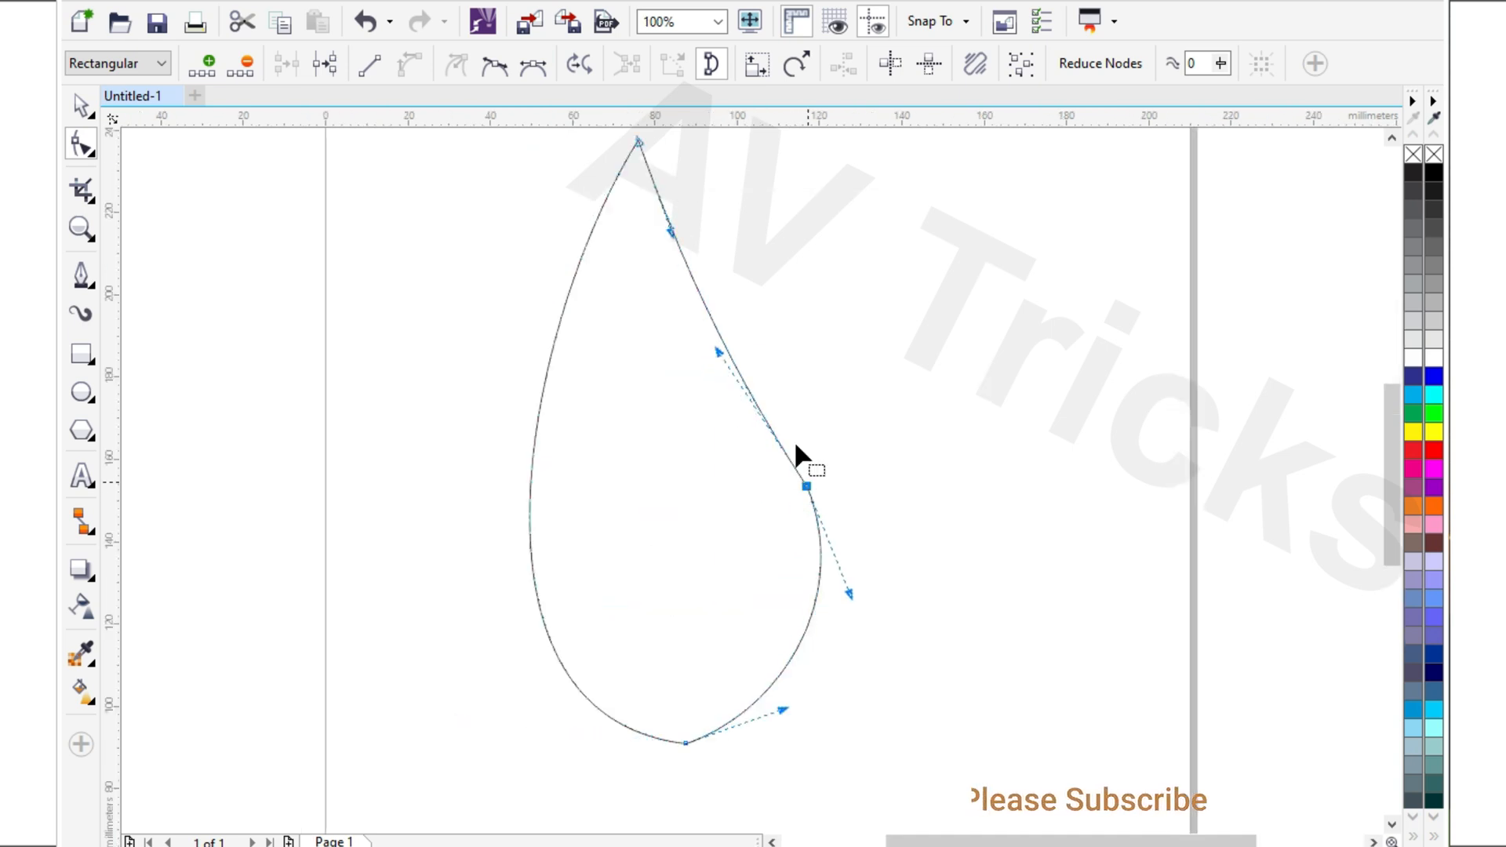
Adjust both curve handles at the drop's tip so the right side sweeps inward and the left side bulges more
{"action": "scroll", "coordinate": [705, 336], "scroll_direction": "down", "scroll_amount": 2}
{"action": "scroll", "coordinate": [687, 294], "scroll_direction": "up", "scroll_amount": 2}
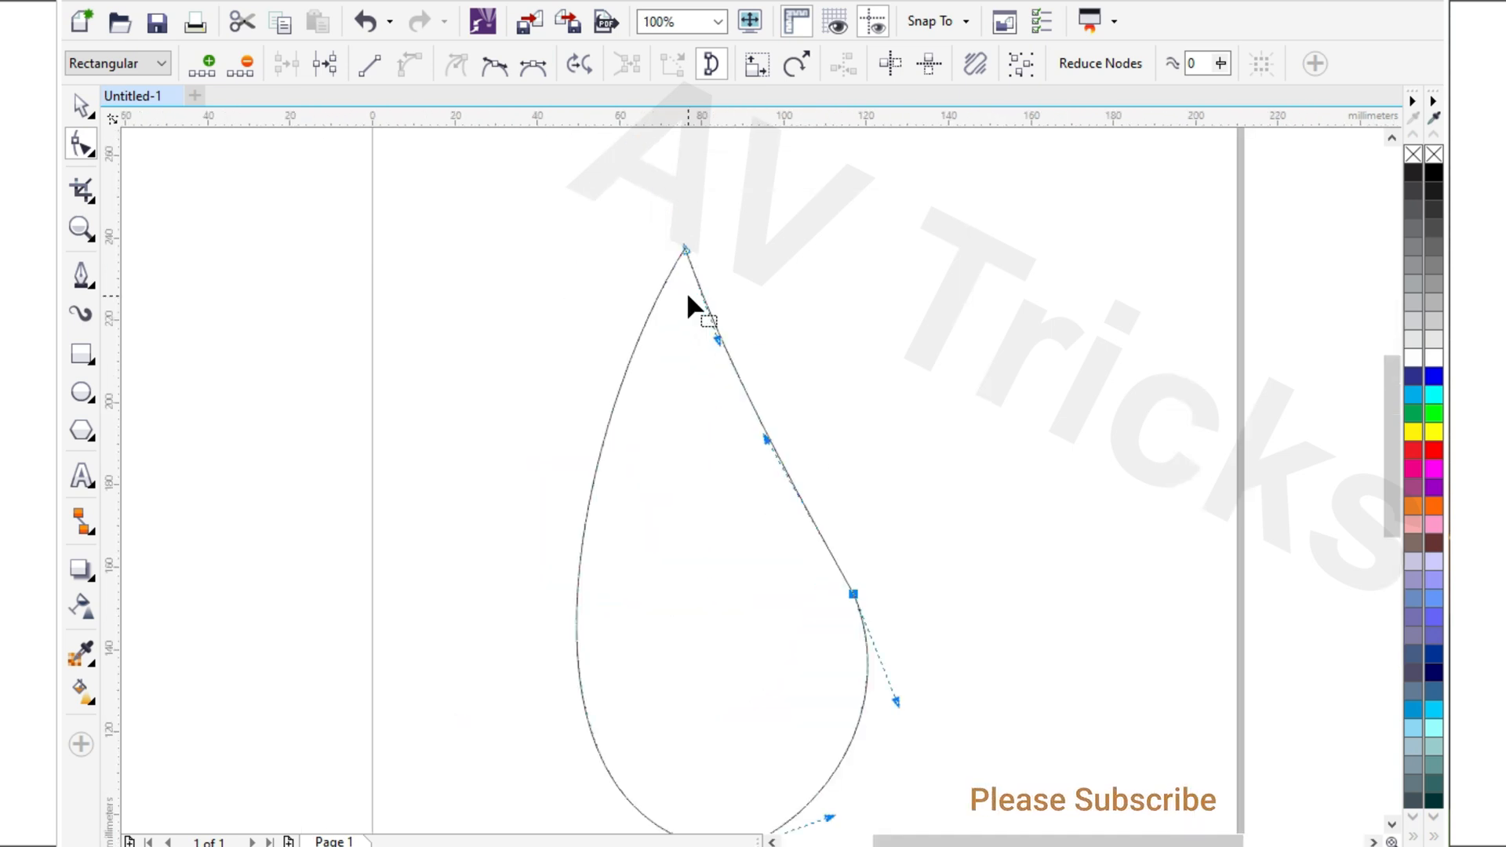
{"action": "left_click_drag", "start_coordinate": [722, 333], "coordinate": [715, 374]}
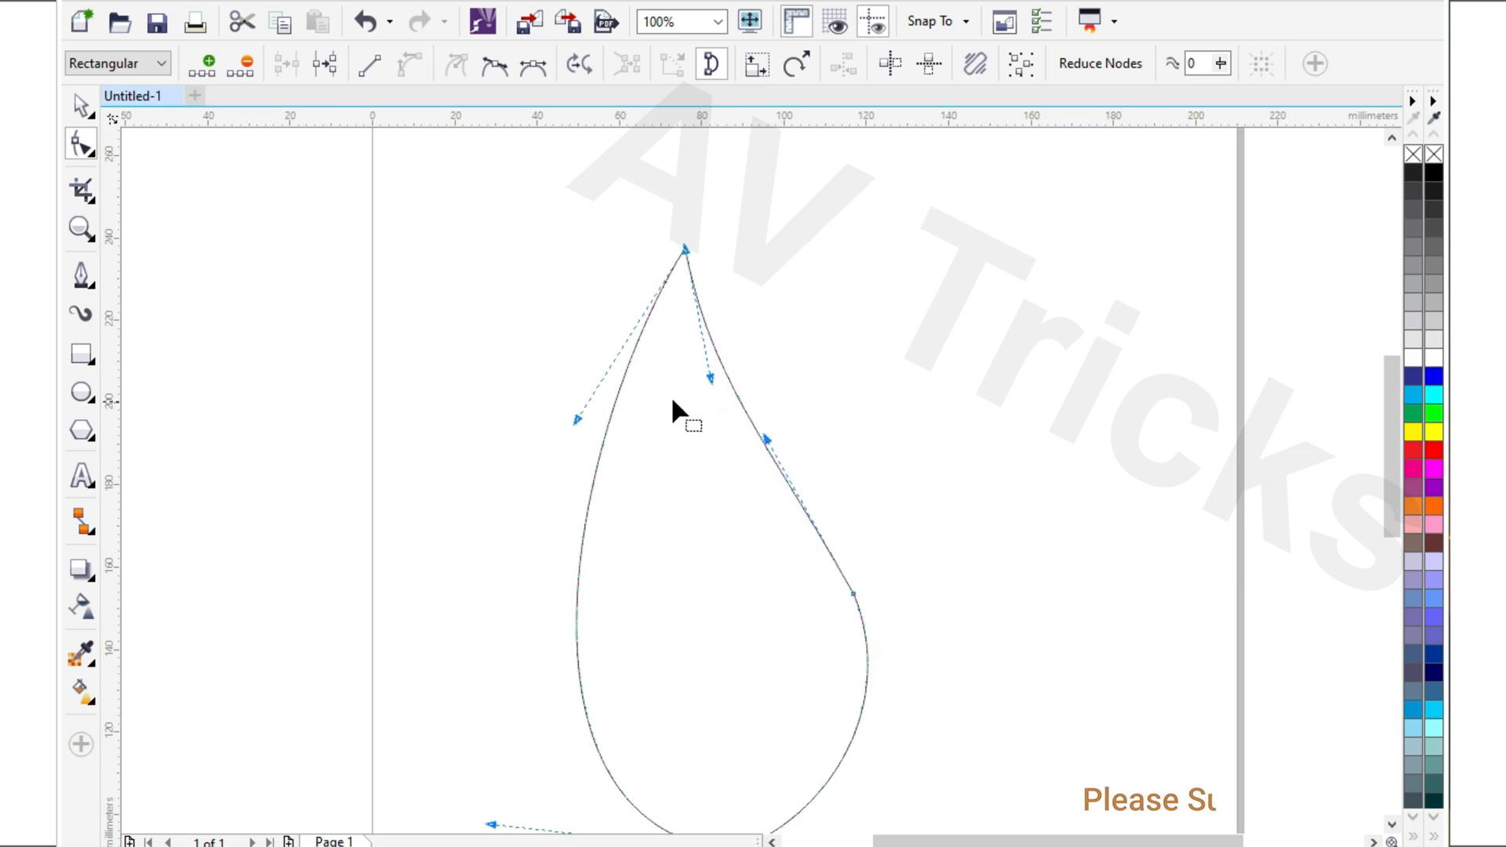
{"action": "left_click_drag", "start_coordinate": [577, 419], "coordinate": [538, 410]}
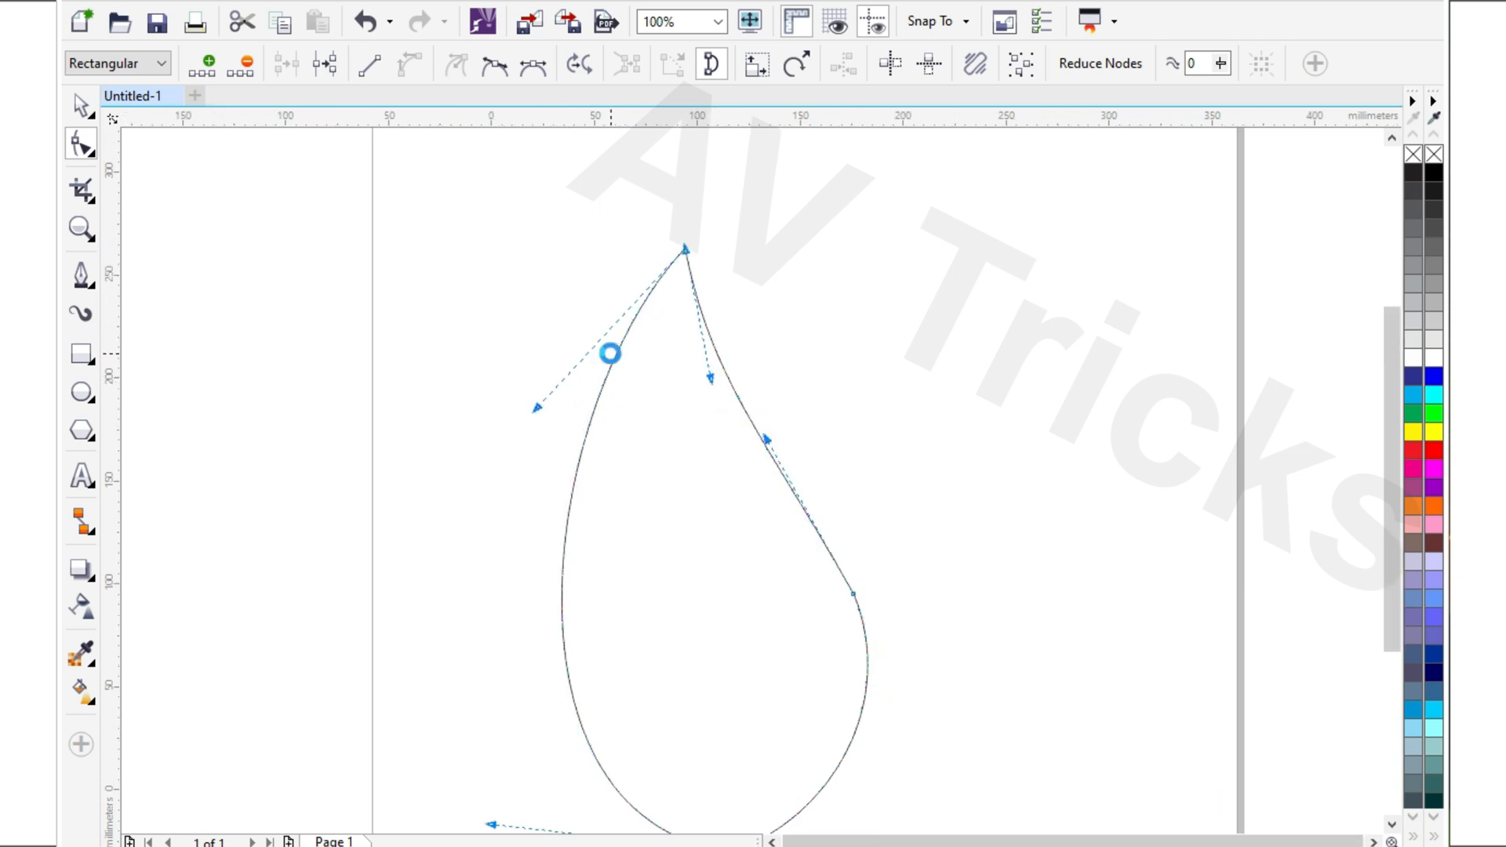
{"action": "scroll", "coordinate": [608, 350], "scroll_direction": "down", "scroll_amount": 2}
{"action": "left_click", "coordinate": [855, 601]}
{"action": "scroll", "coordinate": [643, 437], "scroll_direction": "up", "scroll_amount": 2}
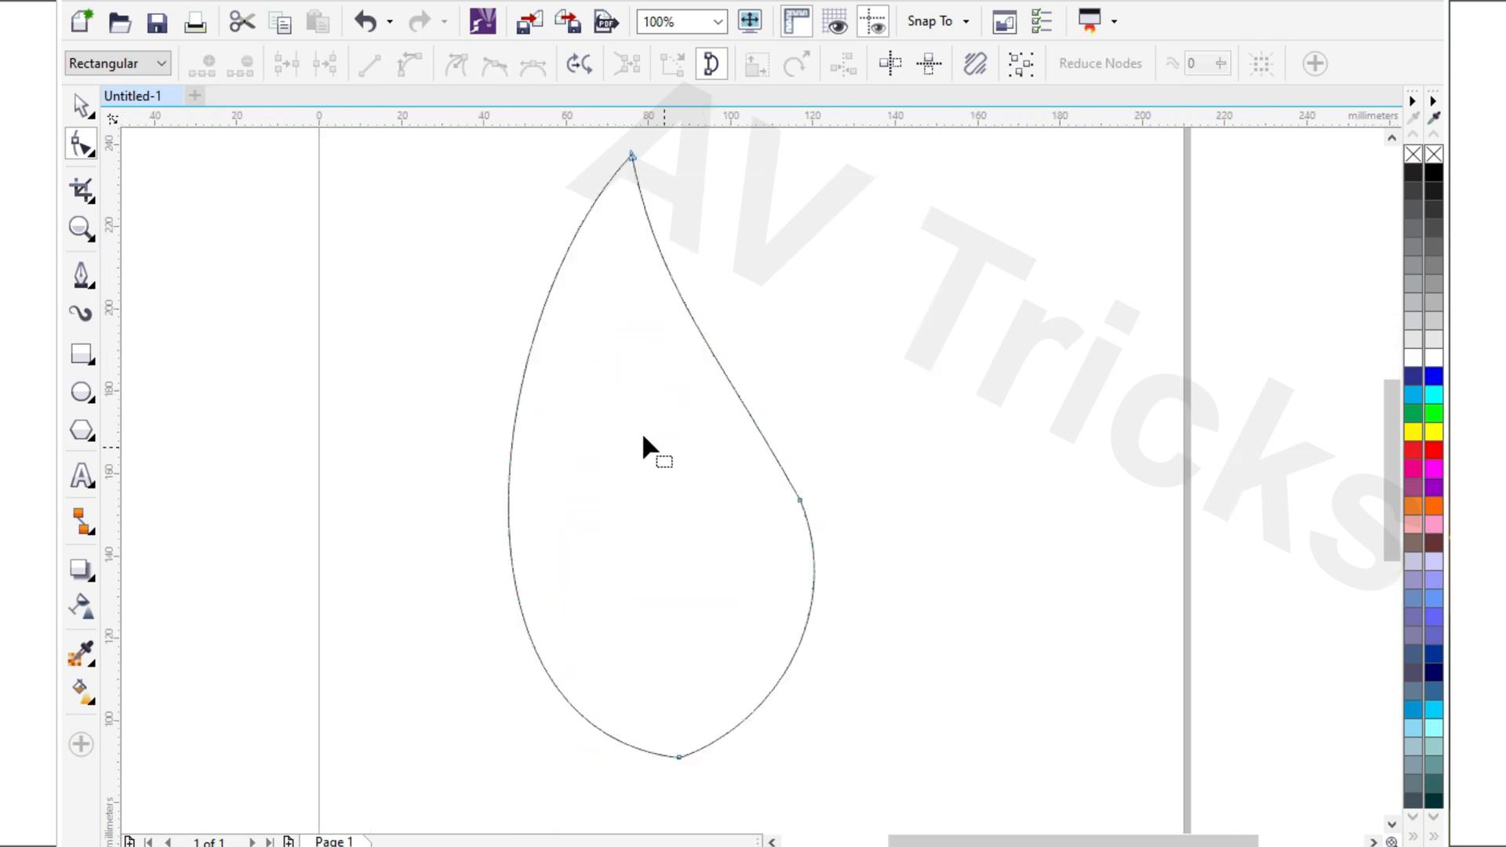
Draw a closed Pen polygon about 97 by 161 mm, running from the drop's bottom node to its tip and around outside its right side
{"action": "left_click", "coordinate": [81, 274]}
{"action": "left_click", "coordinate": [824, 782]}
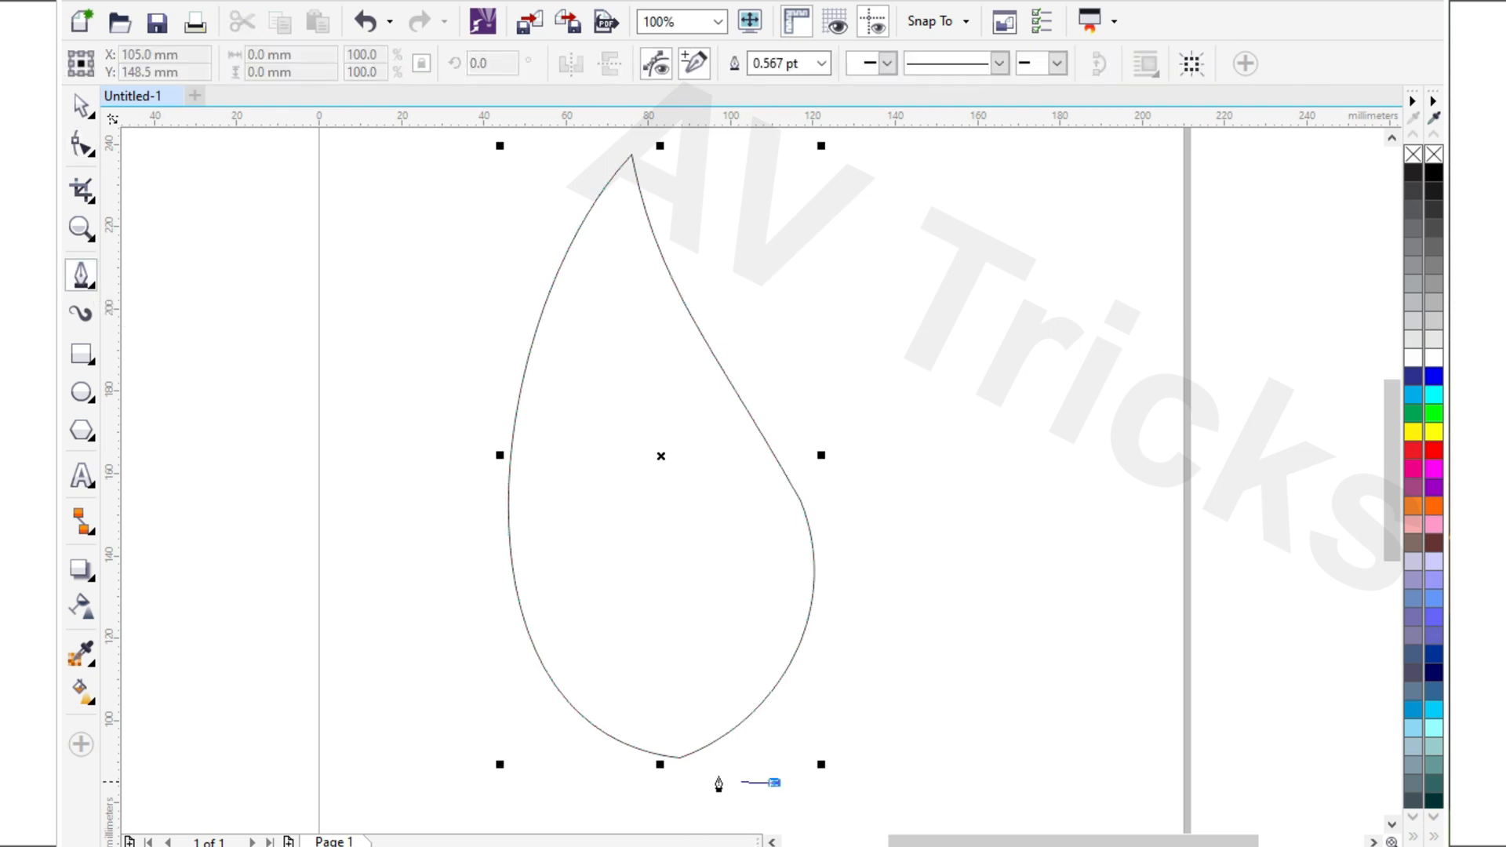
{"action": "scroll", "coordinate": [679, 771], "scroll_direction": "up", "scroll_amount": 4}
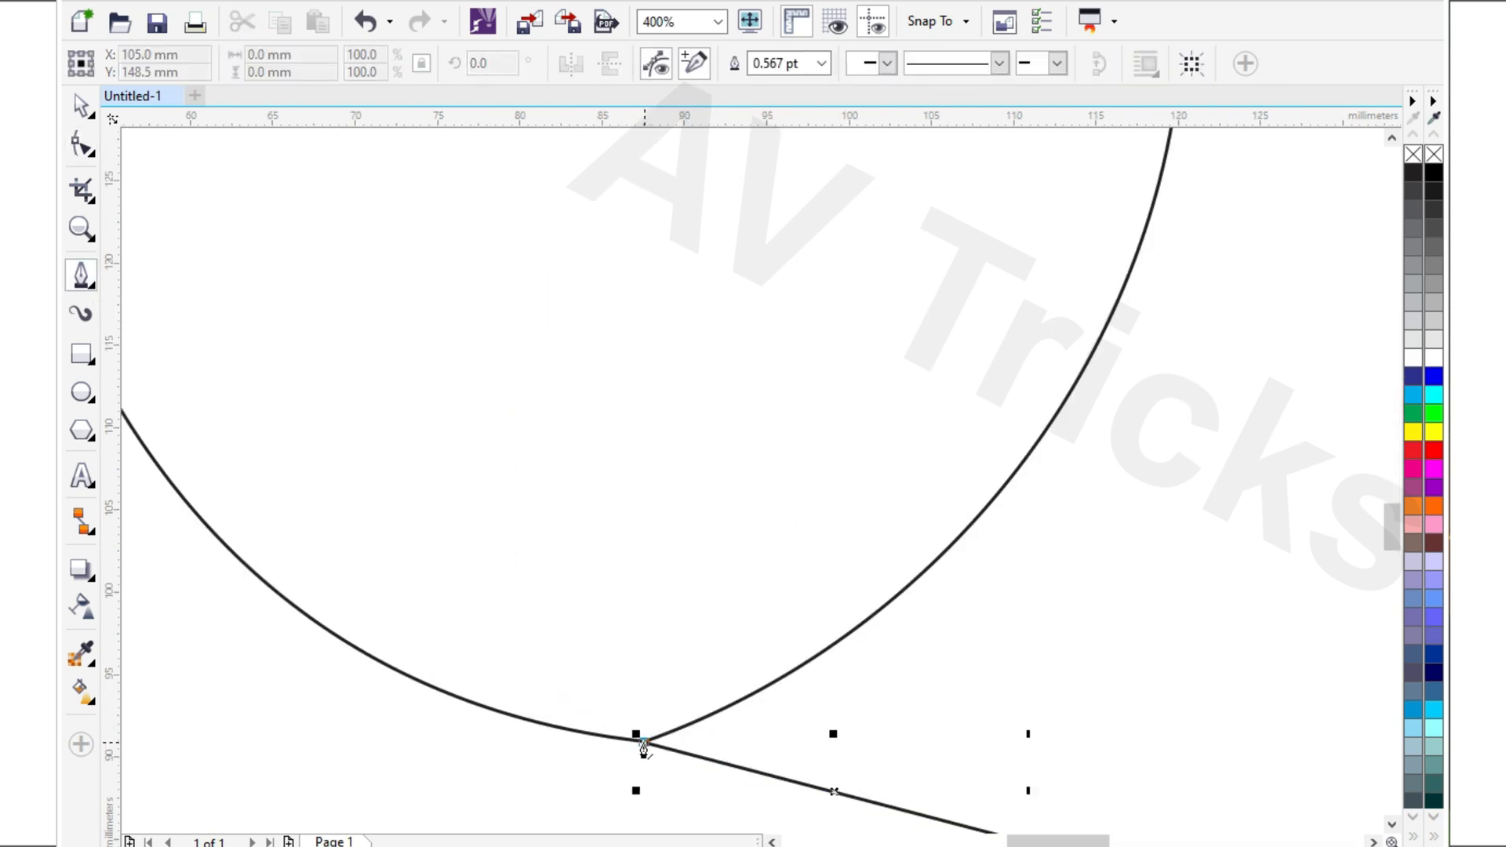
{"action": "left_click", "coordinate": [643, 749]}
{"action": "scroll", "coordinate": [650, 760], "scroll_direction": "down", "scroll_amount": 6}
{"action": "scroll", "coordinate": [637, 463], "scroll_direction": "up", "scroll_amount": 6}
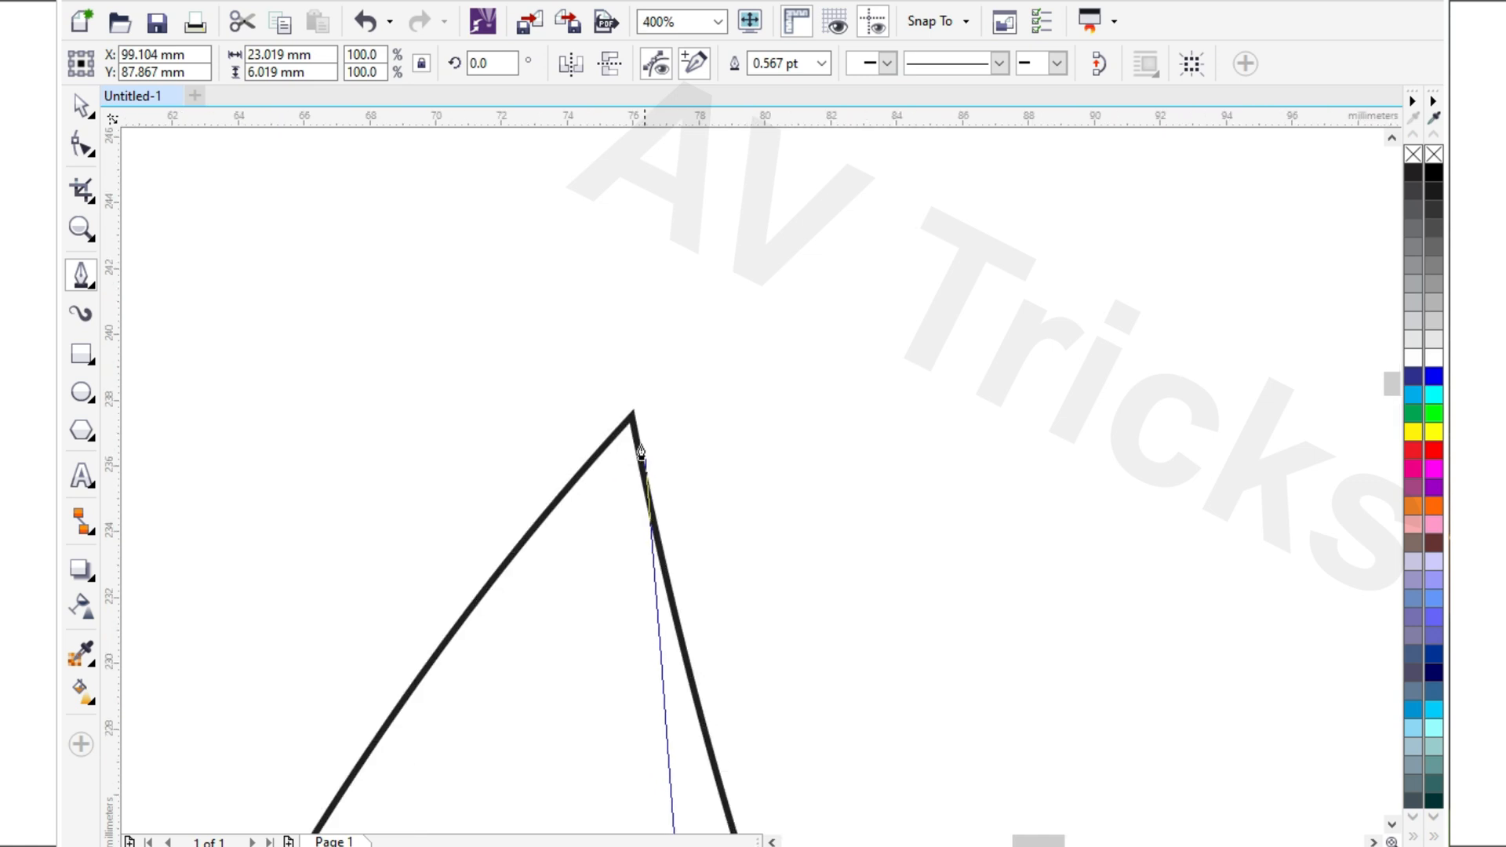
{"action": "left_click", "coordinate": [631, 426]}
{"action": "scroll", "coordinate": [645, 365], "scroll_direction": "down", "scroll_amount": 6}
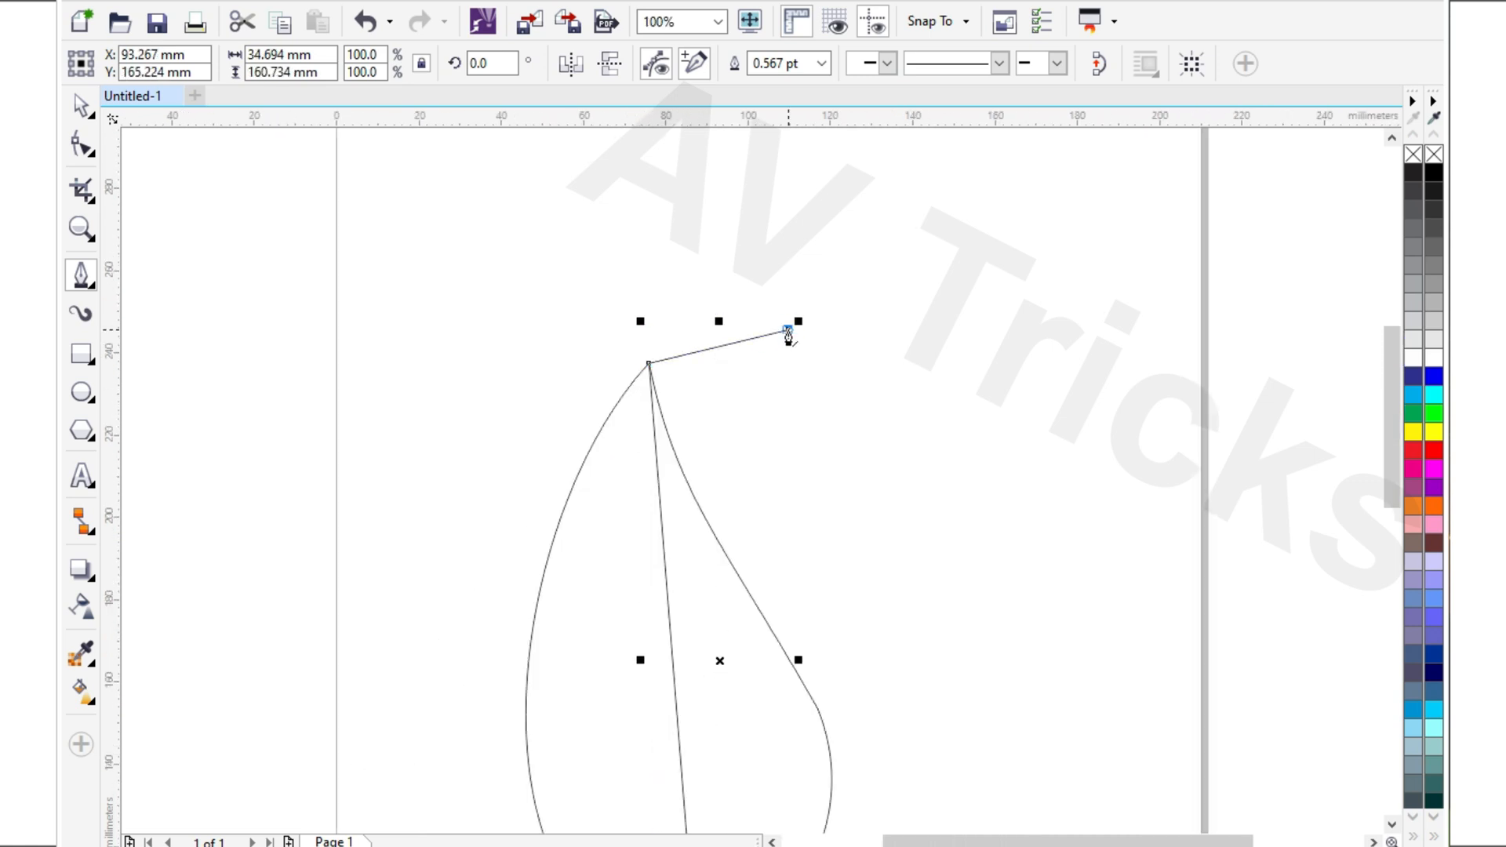
{"action": "scroll", "coordinate": [789, 336], "scroll_direction": "down", "scroll_amount": 2}
{"action": "left_click", "coordinate": [919, 555]}
{"action": "scroll", "coordinate": [790, 665], "scroll_direction": "up", "scroll_amount": 2}
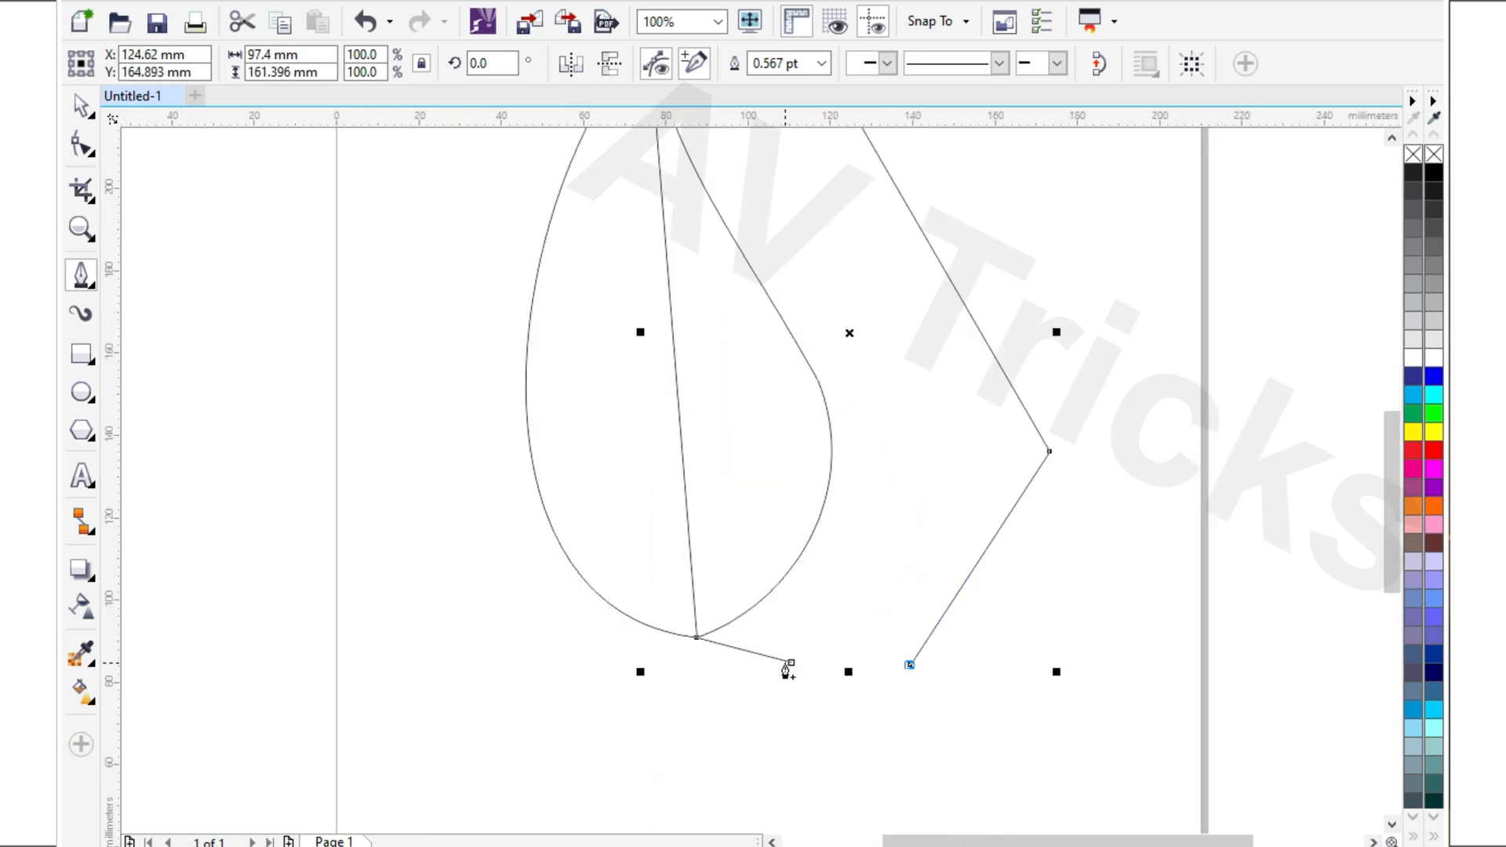
{"action": "left_click", "coordinate": [789, 665]}
{"action": "scroll", "coordinate": [789, 667], "scroll_direction": "down", "scroll_amount": 2}
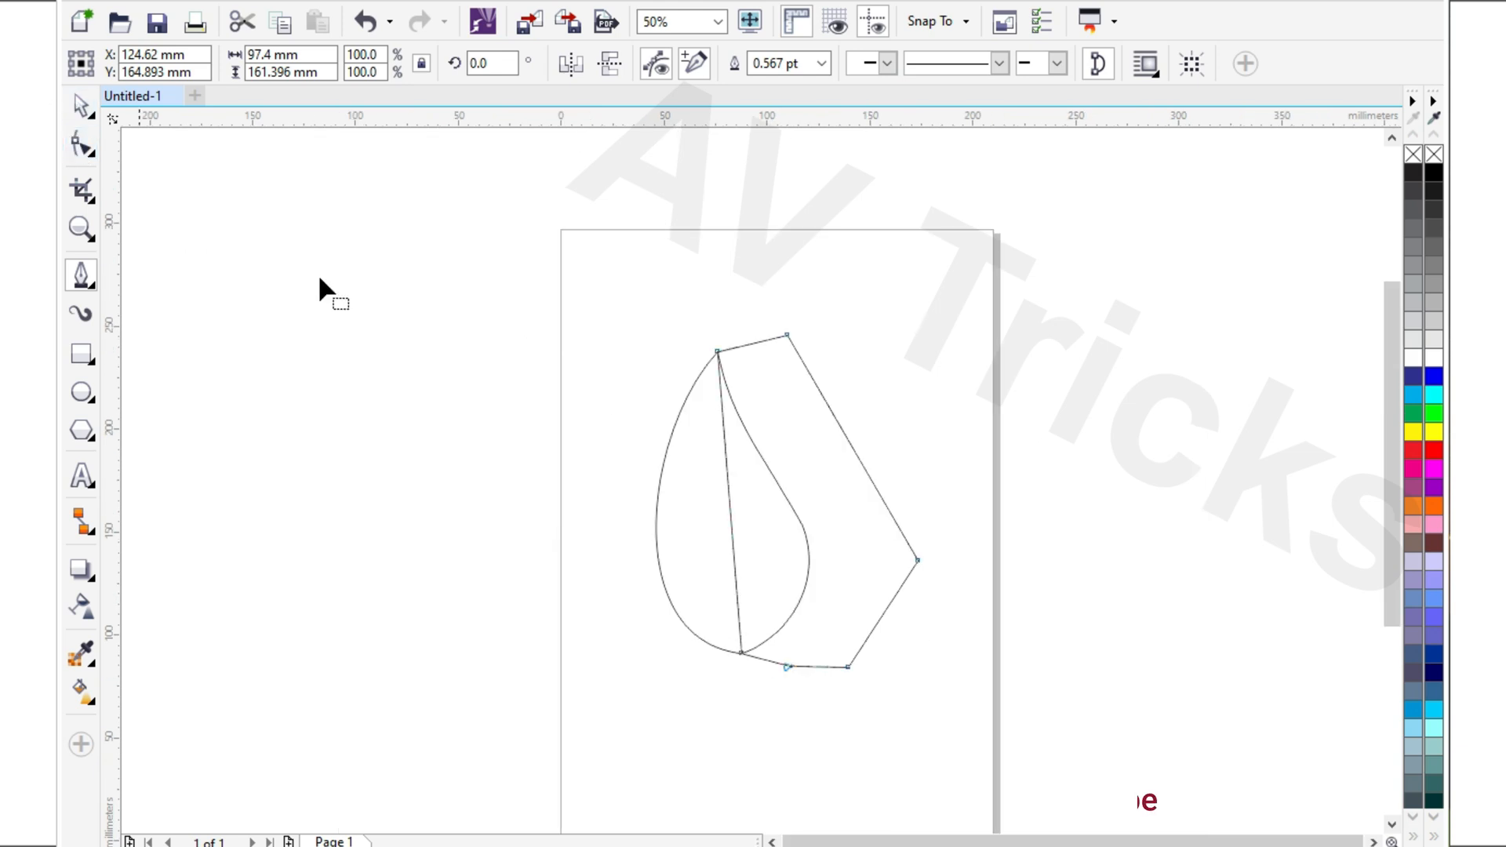
Curve the polygon's edge inside the drop to the left, between the bottom node and the tip
{"action": "key", "text": "F10"}
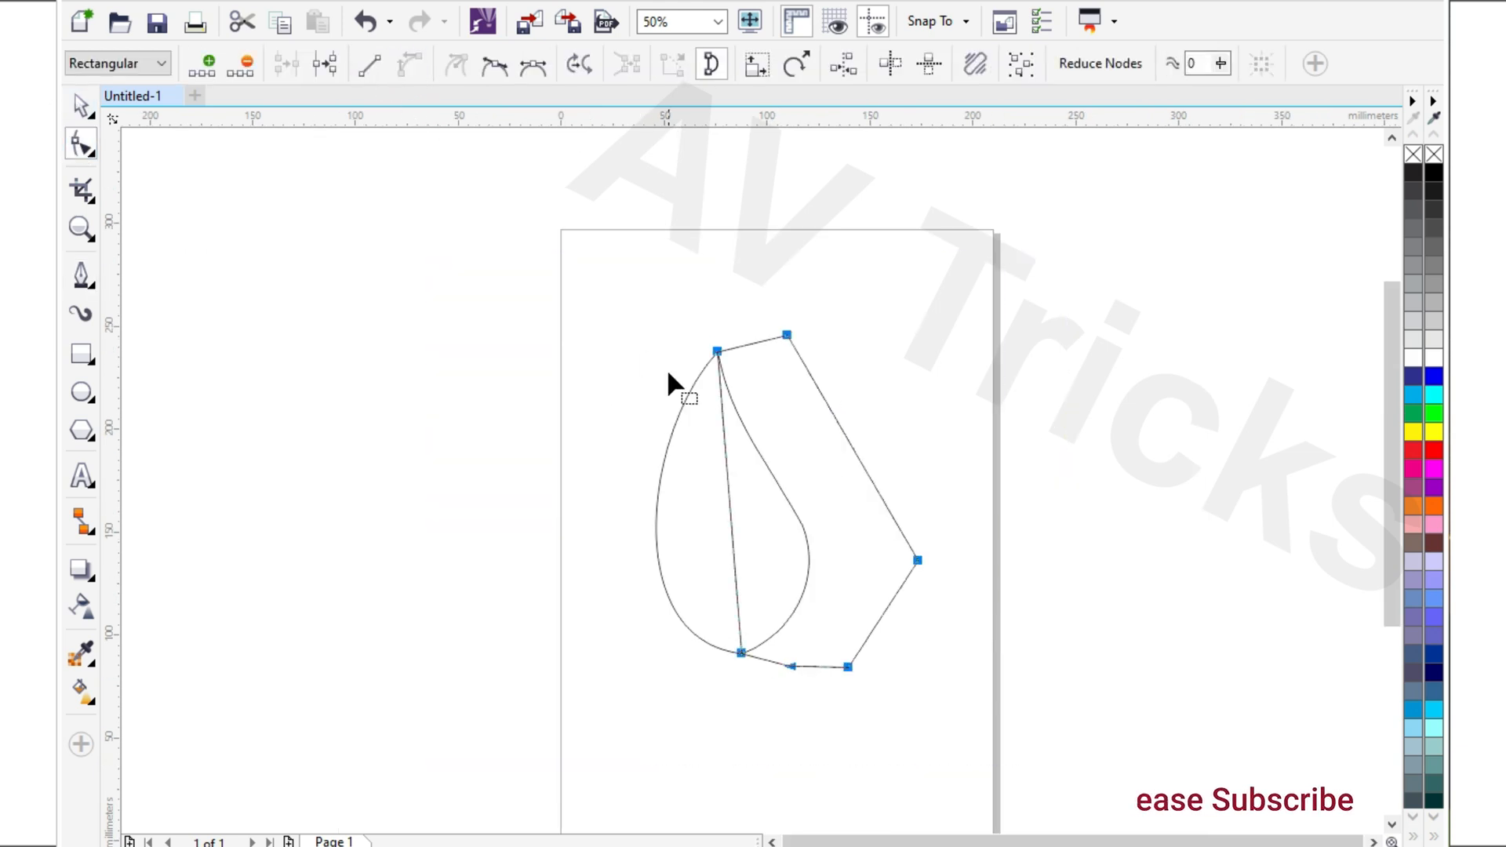
{"action": "left_click", "coordinate": [783, 601]}
{"action": "left_click", "coordinate": [744, 651]}
{"action": "scroll", "coordinate": [726, 552], "scroll_direction": "up", "scroll_amount": 1}
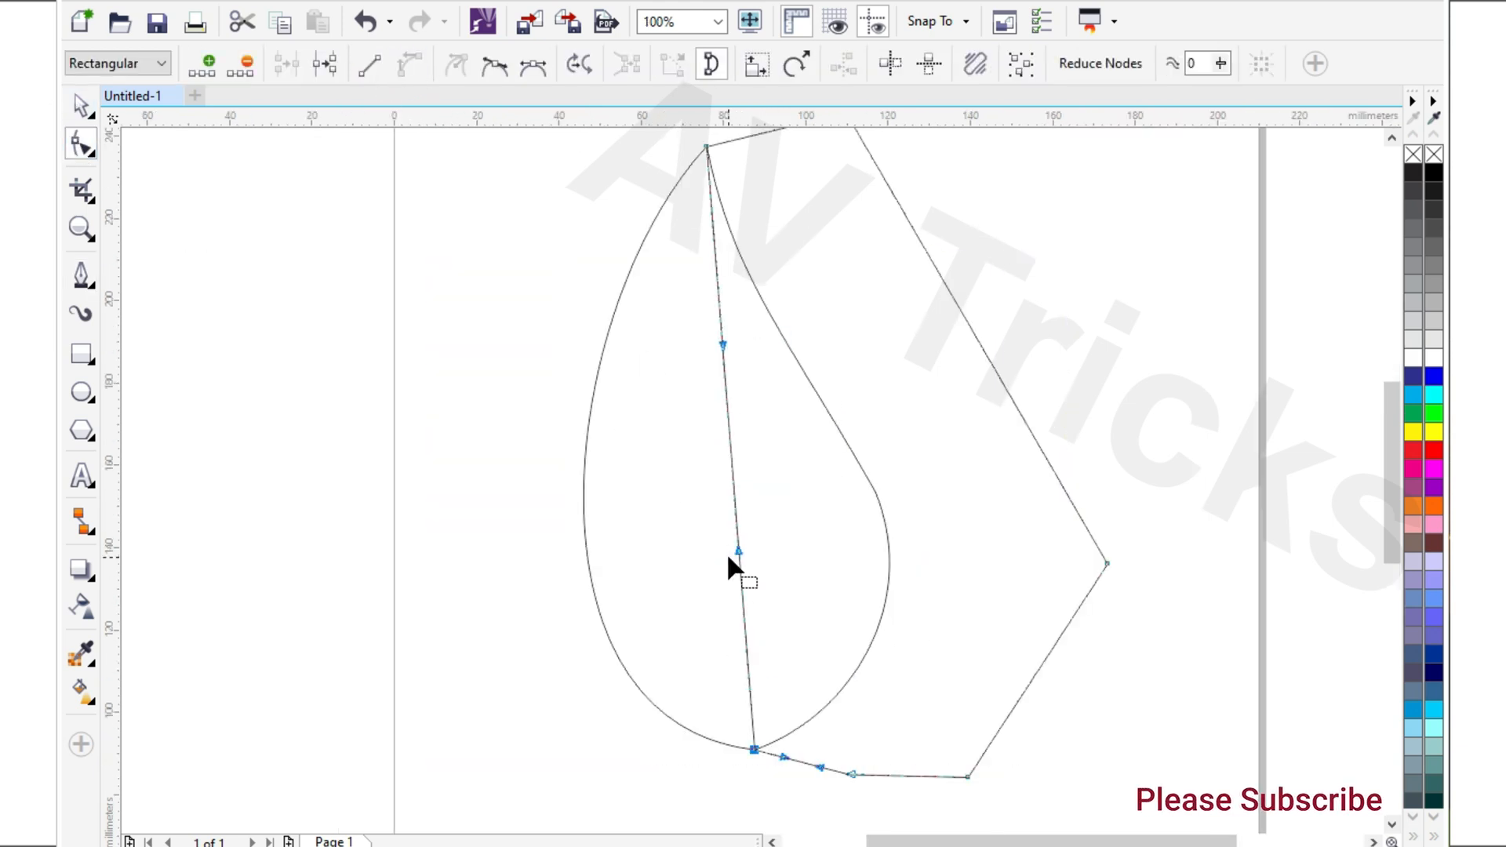
{"action": "left_click_drag", "start_coordinate": [737, 550], "coordinate": [649, 538]}
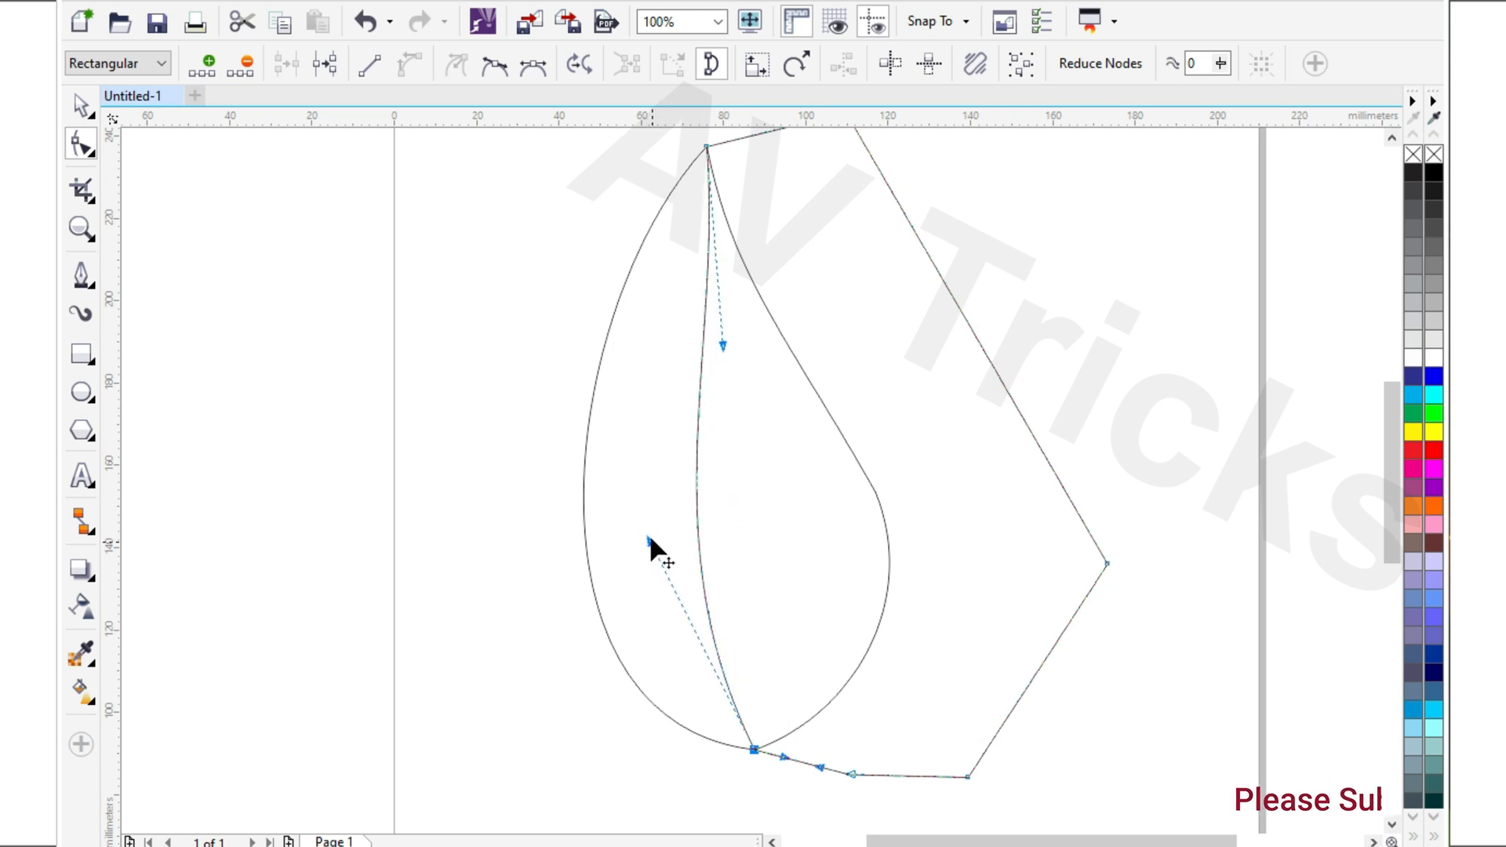
{"action": "left_click_drag", "start_coordinate": [732, 346], "coordinate": [668, 283]}
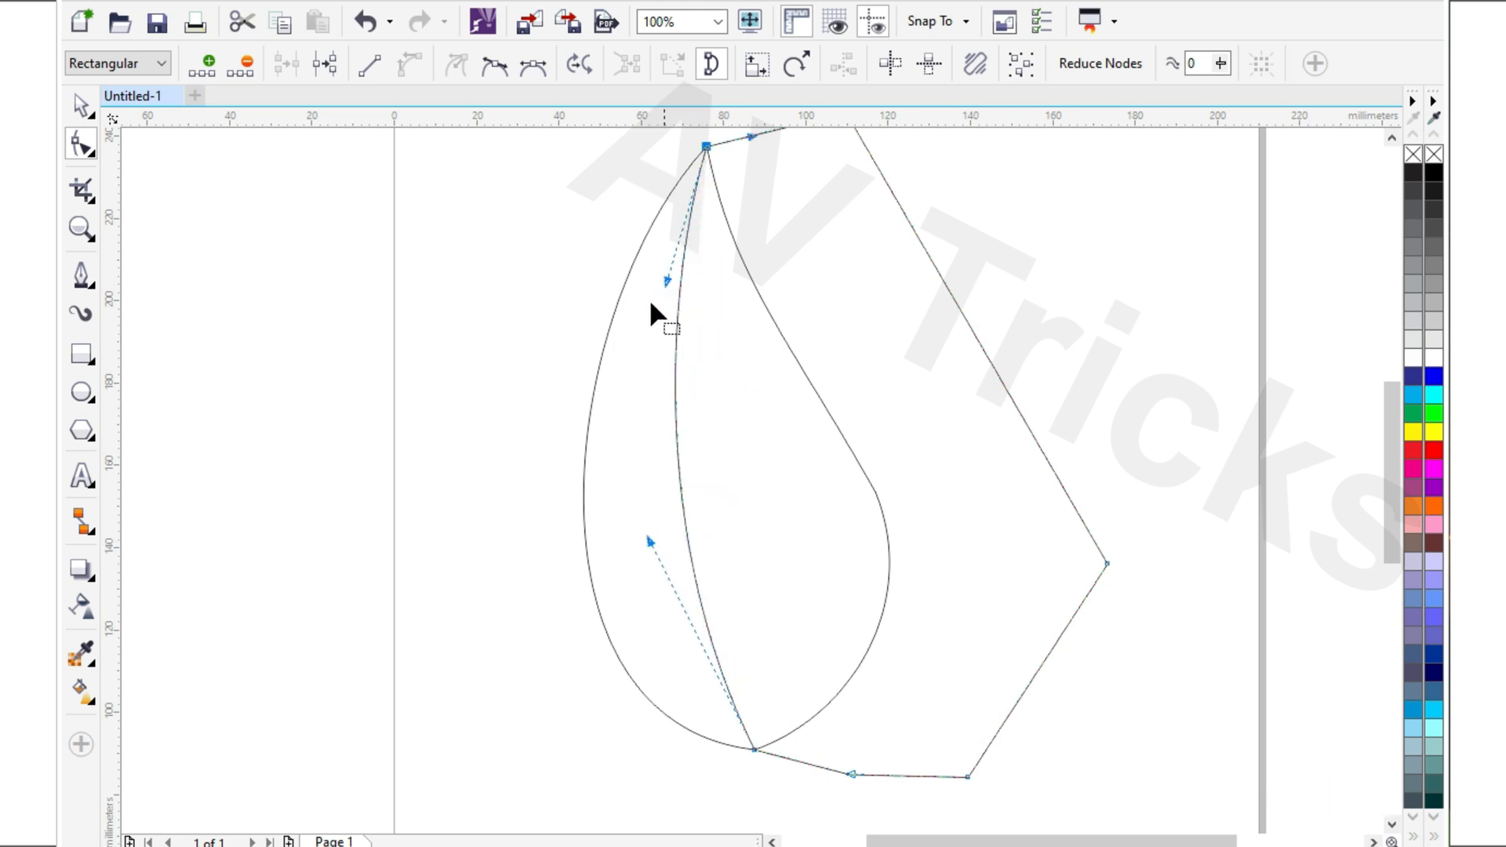
{"action": "scroll", "coordinate": [659, 319], "scroll_direction": "down", "scroll_amount": 1}
Intersect the polygon with the drop and delete the leftover polygon
{"action": "left_click", "coordinate": [87, 107]}
{"action": "scroll", "coordinate": [646, 384], "scroll_direction": "up", "scroll_amount": 1}
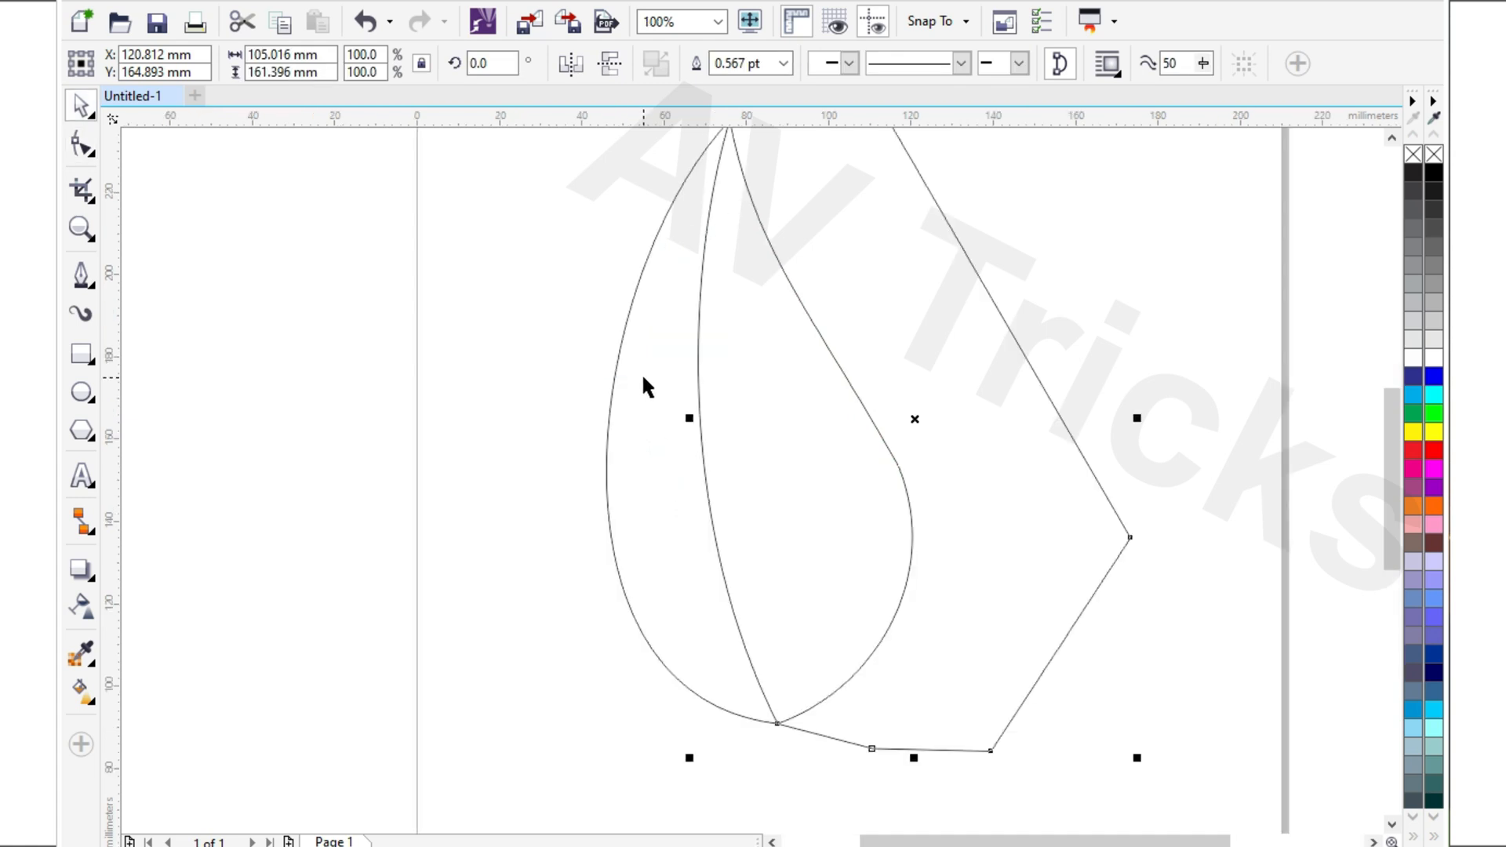
{"action": "left_click", "coordinate": [779, 64]}
{"action": "left_click", "coordinate": [552, 228]}
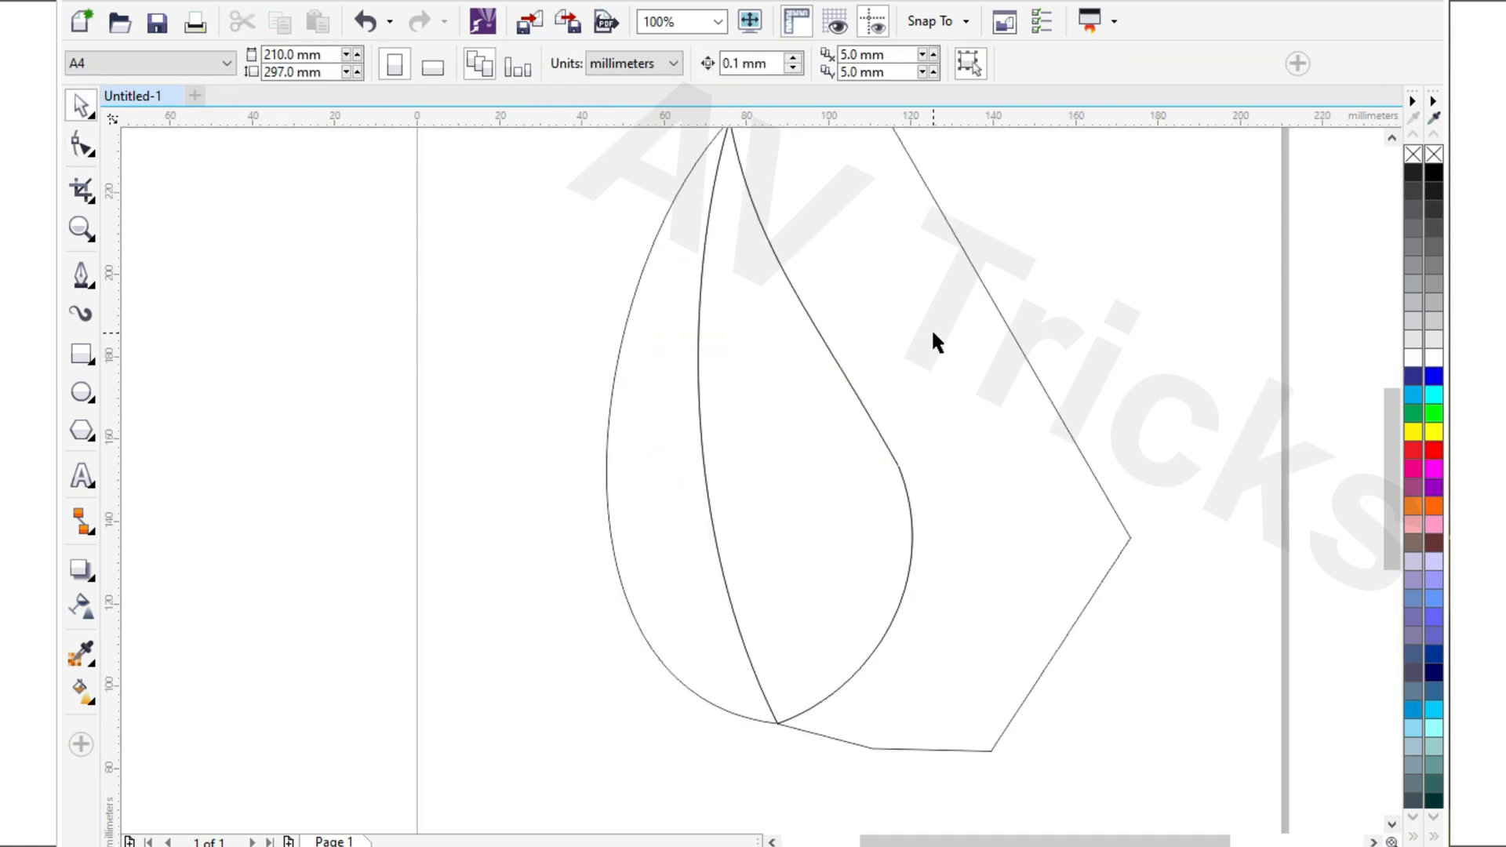
{"action": "left_click", "coordinate": [930, 328]}
{"action": "key", "text": "Delete"}
{"action": "scroll", "coordinate": [498, 379], "scroll_direction": "down", "scroll_amount": 1}
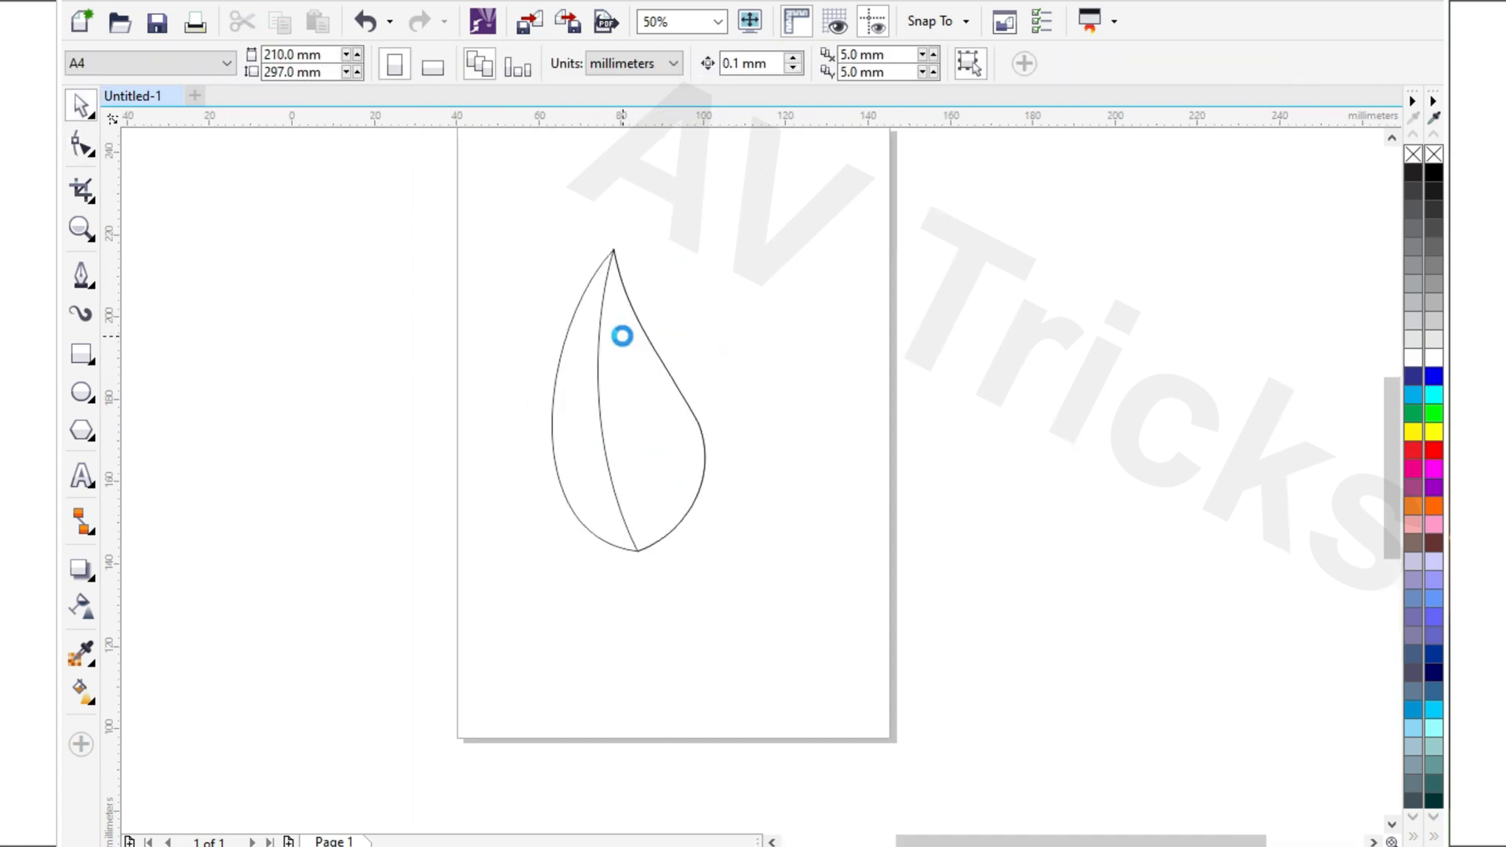
Fill the drop's right section with a darker shade of the gold palette colour
{"action": "scroll", "coordinate": [622, 335], "scroll_direction": "up", "scroll_amount": 1}
{"action": "left_click", "coordinate": [651, 404]}
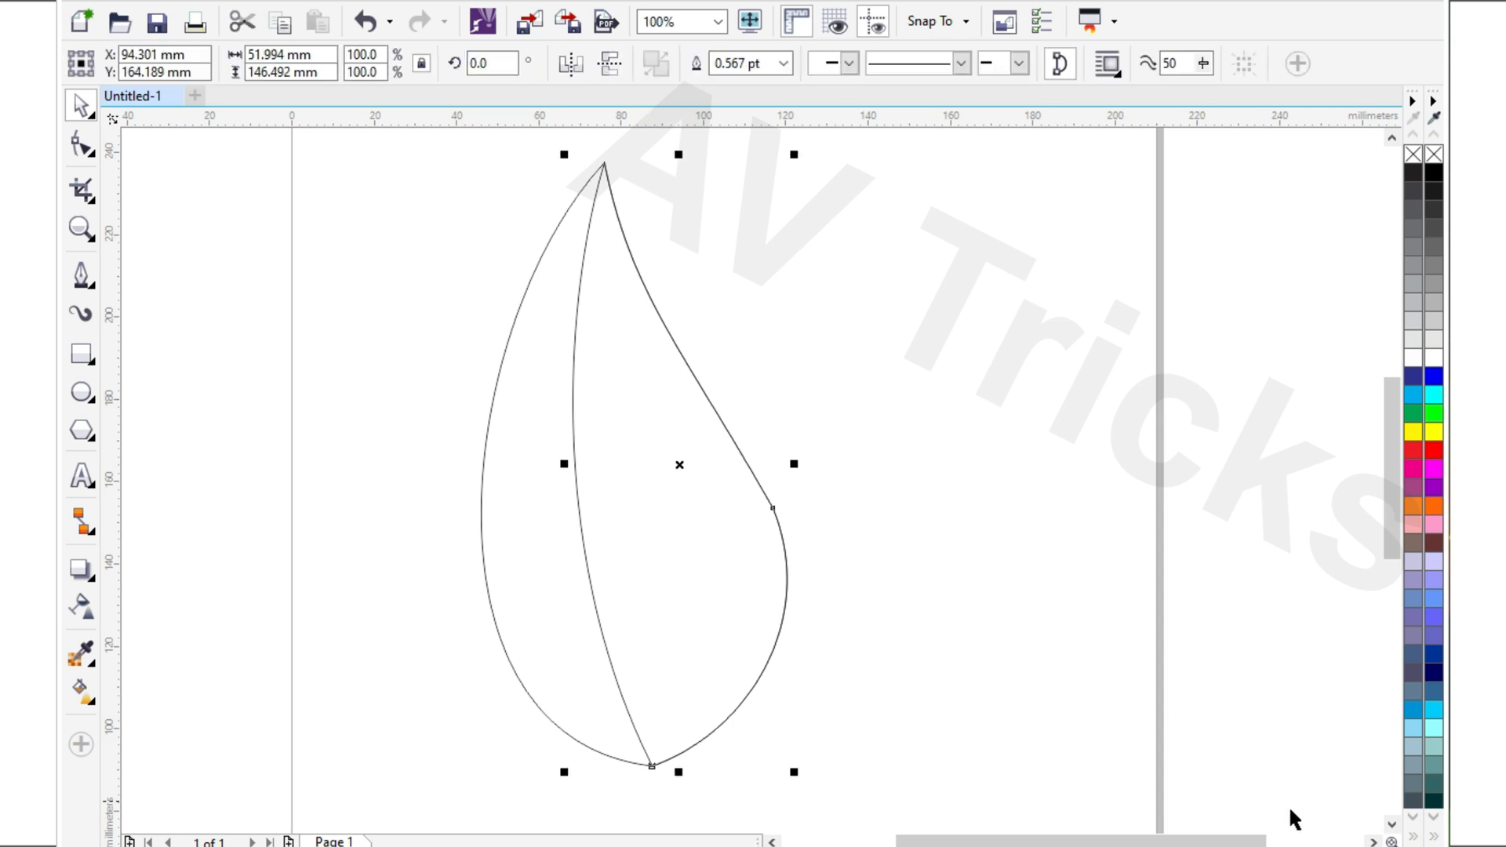
{"action": "left_click", "coordinate": [1414, 836]}
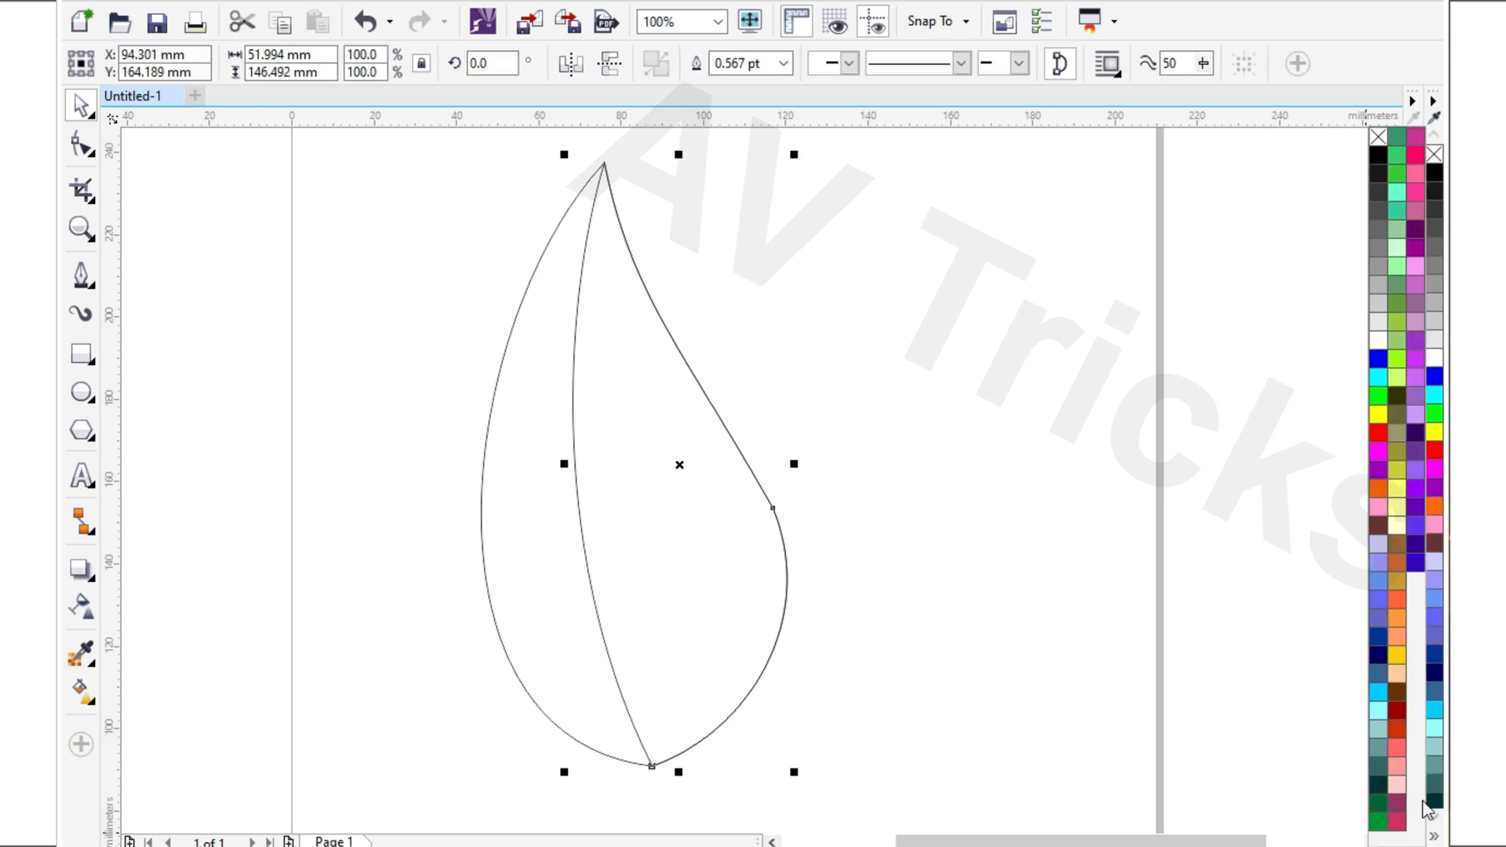
{"action": "left_click", "coordinate": [1396, 583]}
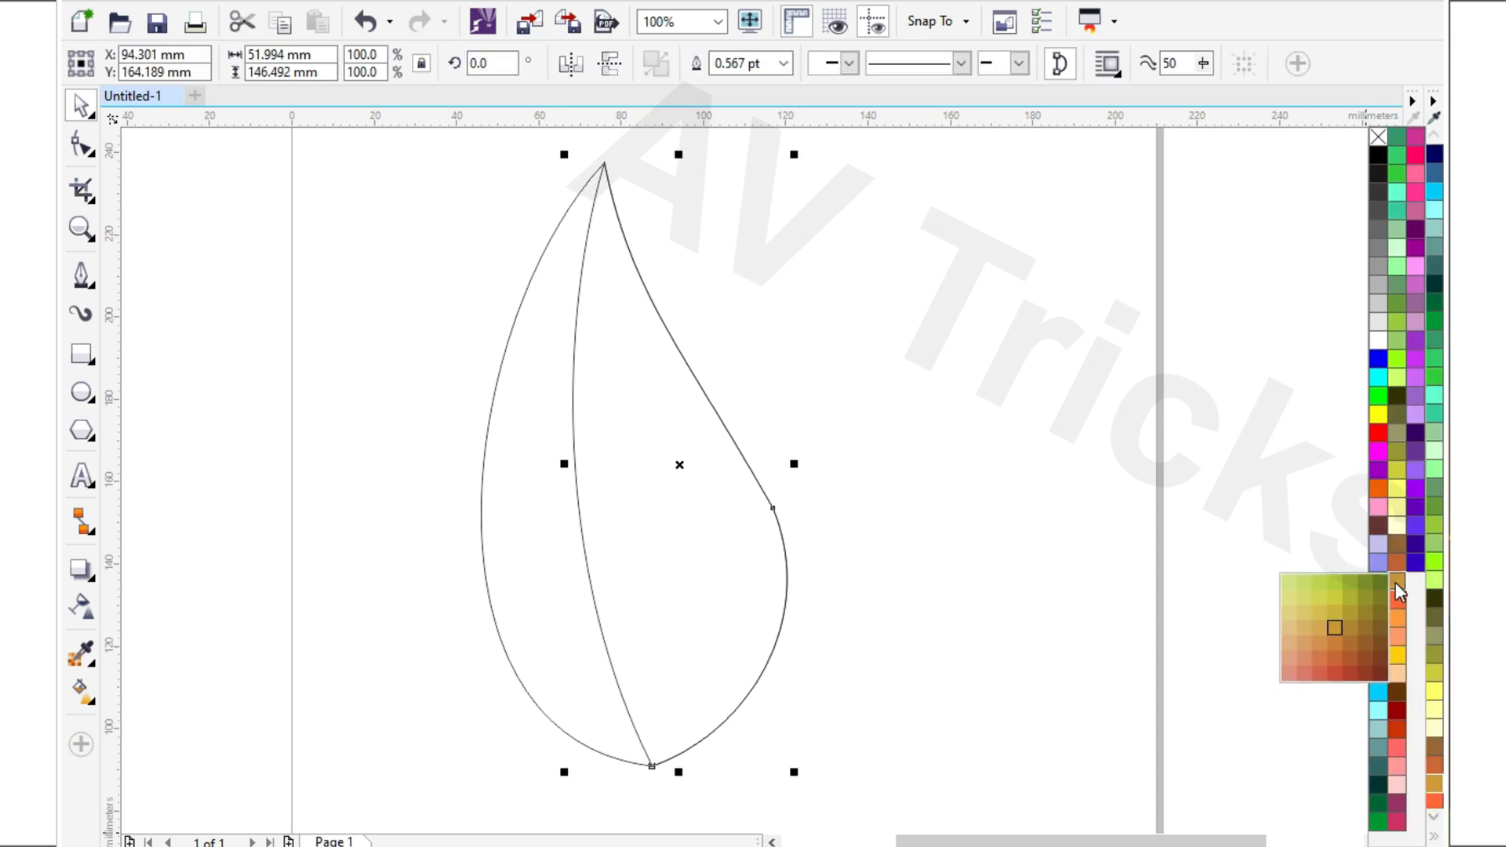
{"action": "left_click", "coordinate": [1349, 630]}
Fill the full drop shape behind it with the plain gold palette colour
{"action": "left_click", "coordinate": [525, 552]}
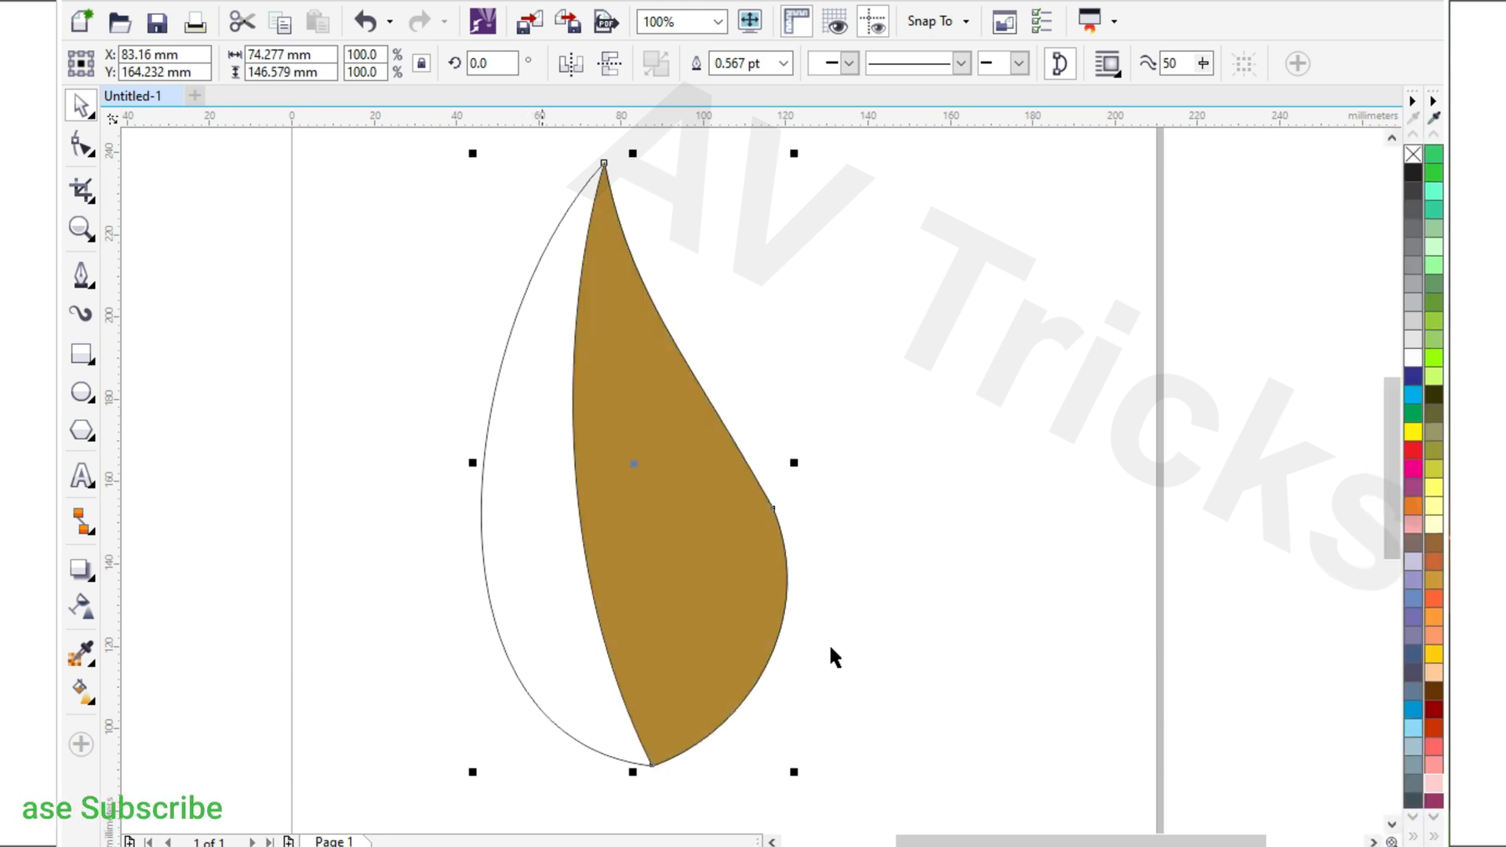
{"action": "left_click", "coordinate": [1436, 836]}
{"action": "left_click", "coordinate": [1397, 581]}
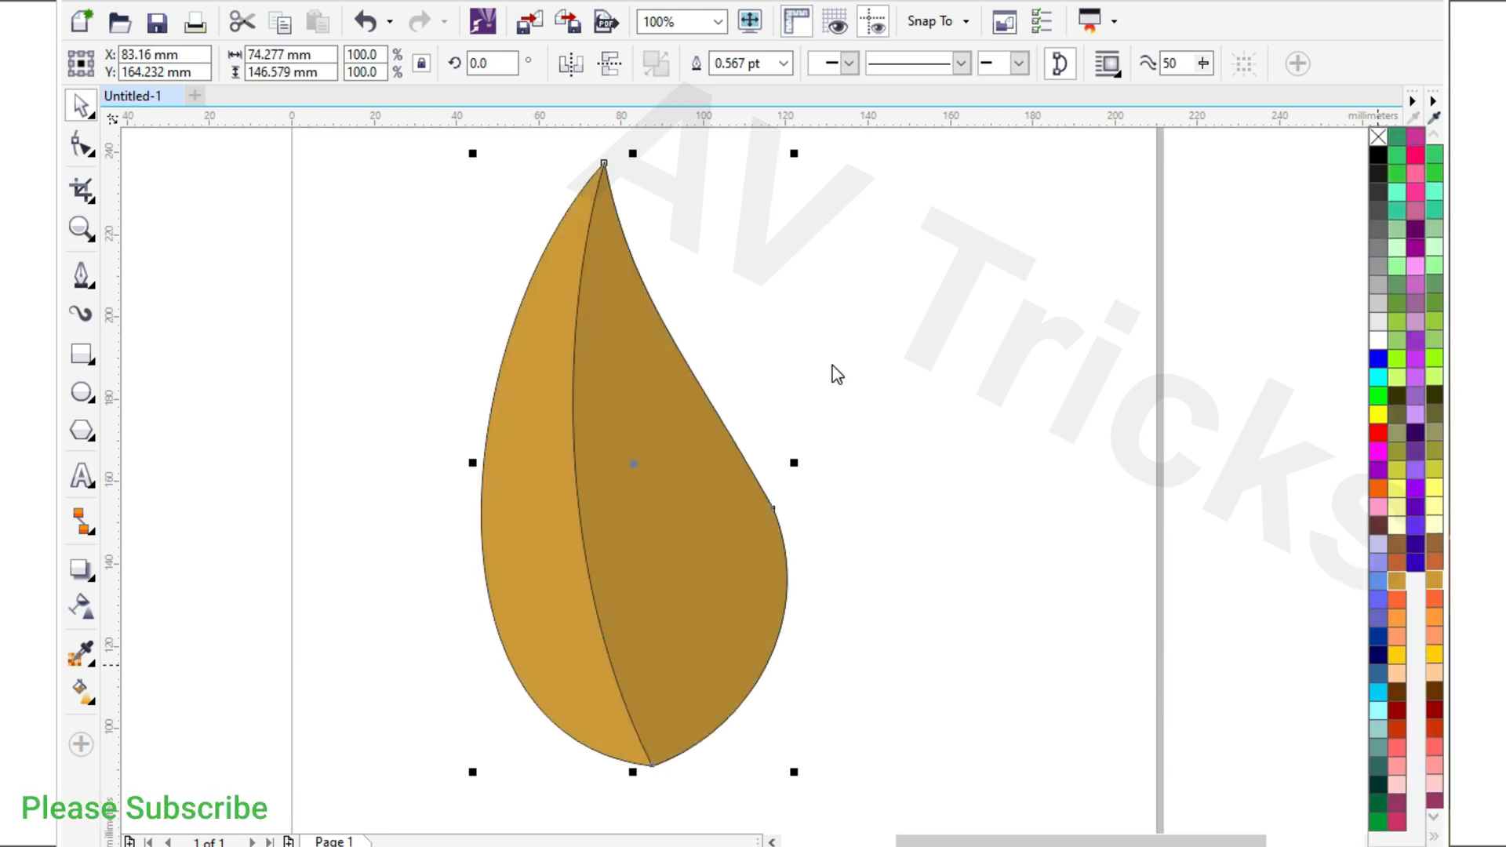
Remove the outline from both gold shapes
{"action": "scroll", "coordinate": [562, 321], "scroll_direction": "down", "scroll_amount": 1}
{"action": "left_click_drag", "start_coordinate": [447, 212], "coordinate": [939, 646]}
{"action": "right_click", "coordinate": [1412, 154]}
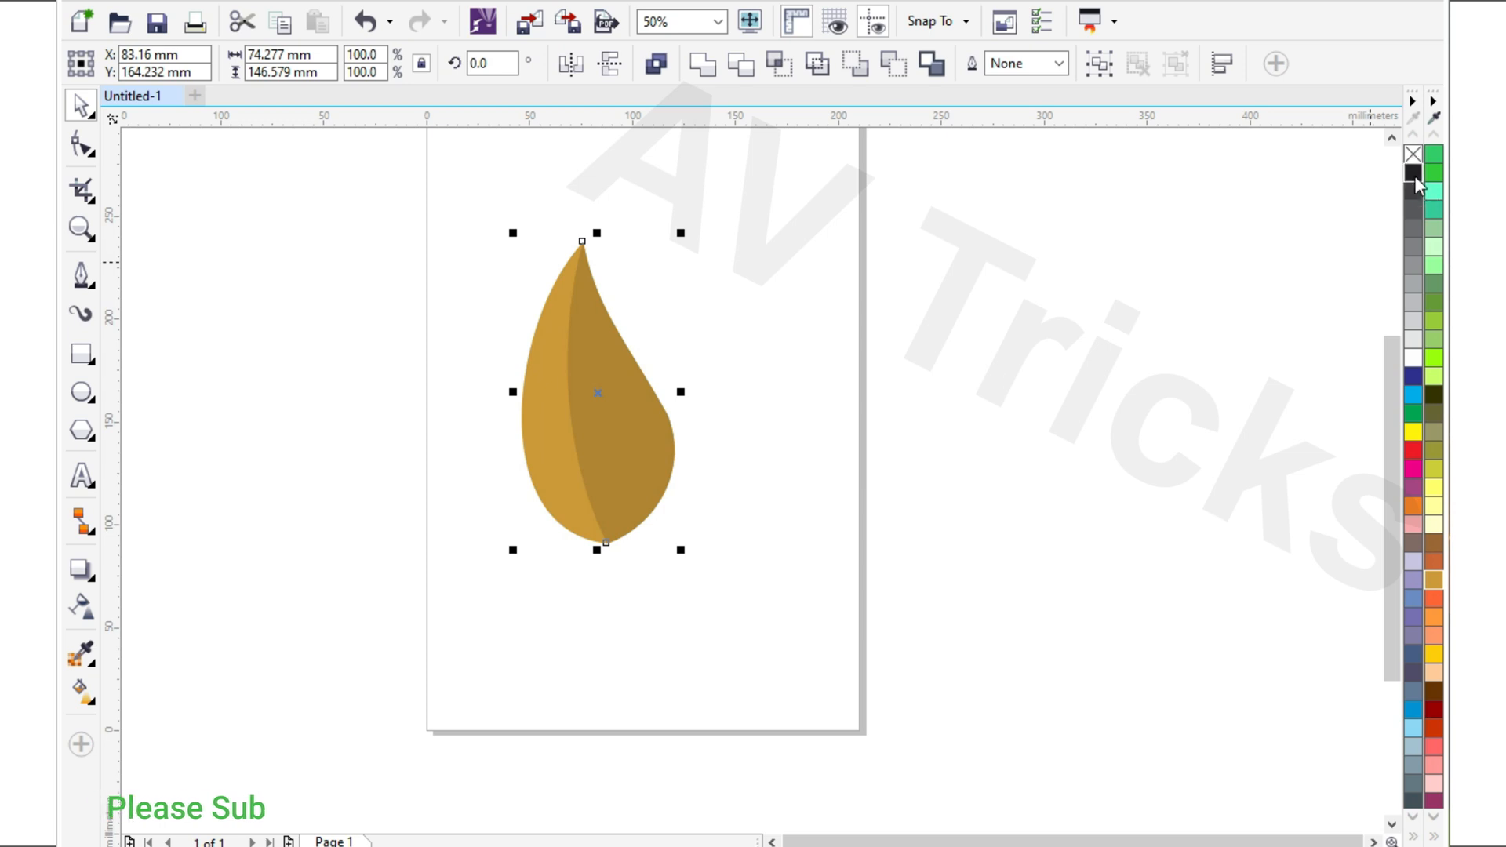
Group the two gold shapes and move the group off the page to its right
{"action": "key", "text": "ctrl+g"}
{"action": "left_click_drag", "start_coordinate": [565, 369], "coordinate": [1043, 374]}
{"action": "scroll", "coordinate": [657, 431], "scroll_direction": "down", "scroll_amount": 1}
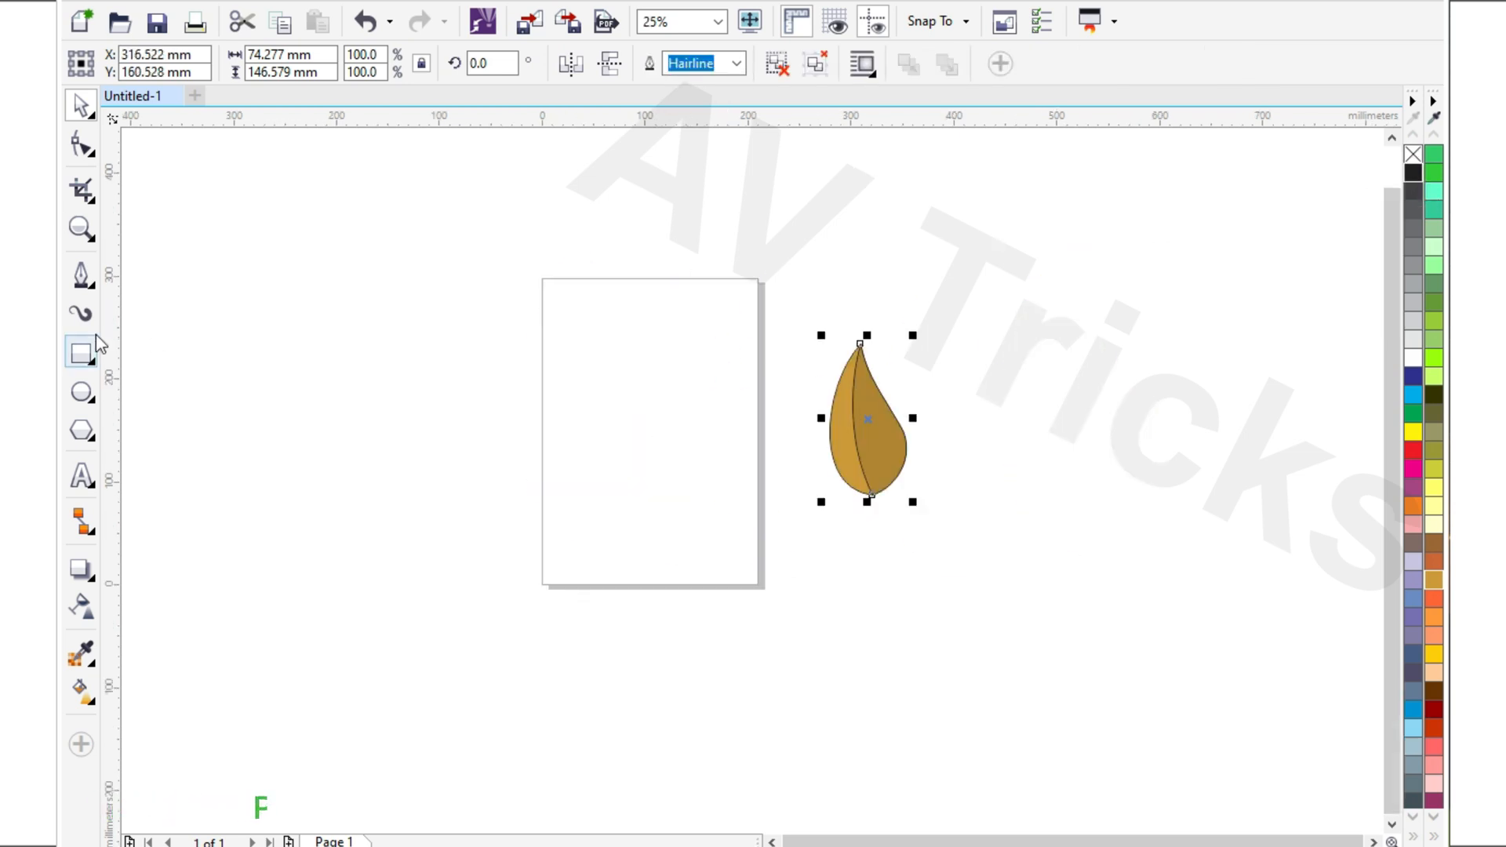
Draw a closed narrow triangle with the Pen tool, about 104 by 286 mm, tapering from the page's bottom edge to its upper-right corner
{"action": "key", "text": "F5"}
{"action": "left_click", "coordinate": [734, 289]}
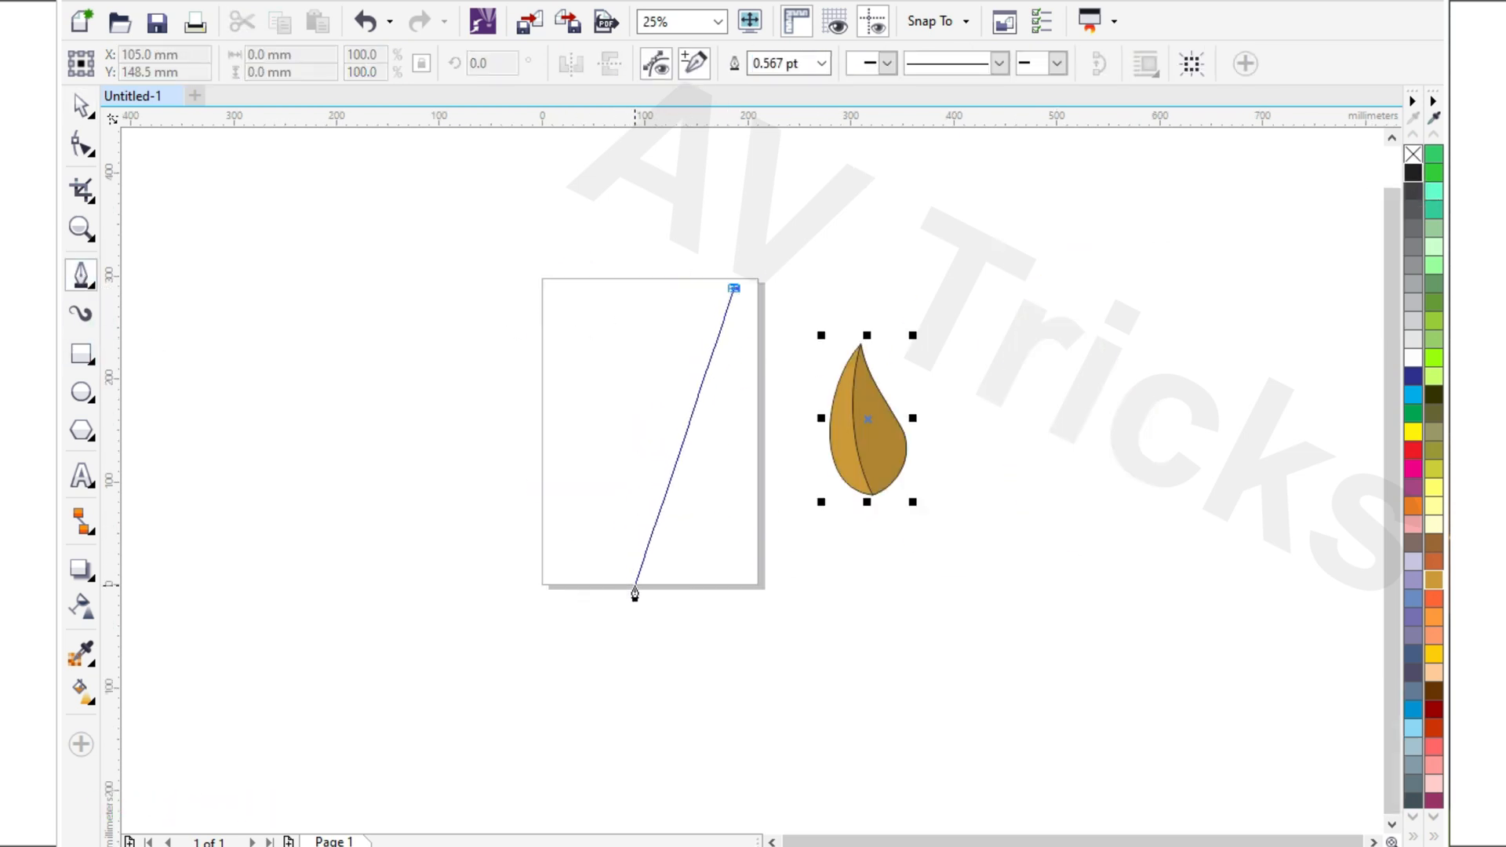
{"action": "left_click", "coordinate": [634, 585]}
{"action": "scroll", "coordinate": [635, 586], "scroll_direction": "up", "scroll_amount": 3}
{"action": "left_click", "coordinate": [572, 587]}
{"action": "scroll", "coordinate": [571, 589], "scroll_direction": "down", "scroll_amount": 3}
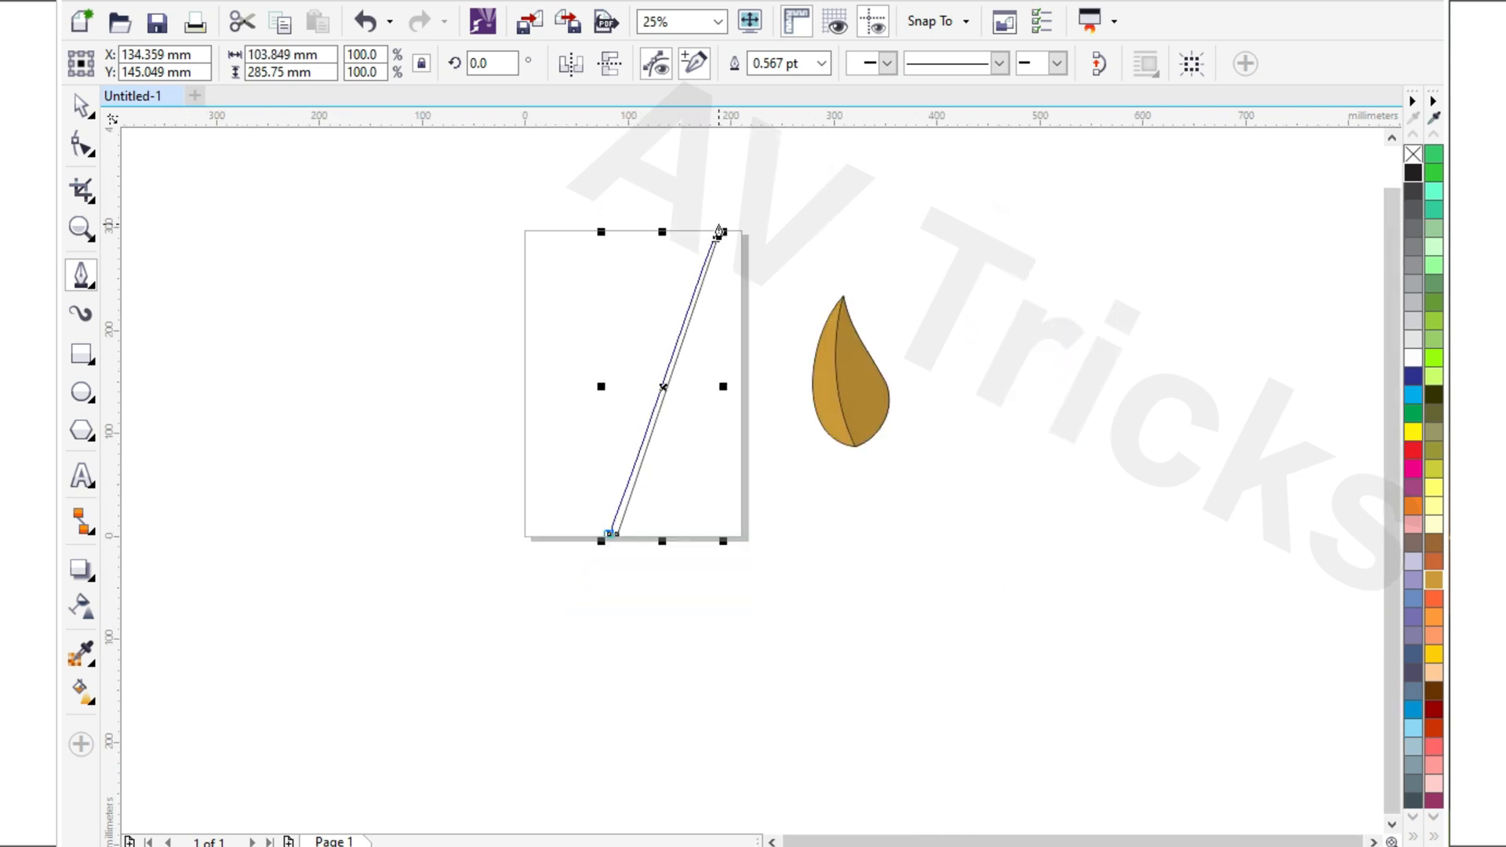
{"action": "scroll", "coordinate": [718, 232], "scroll_direction": "up", "scroll_amount": 3}
{"action": "left_click", "coordinate": [718, 233]}
{"action": "scroll", "coordinate": [783, 282], "scroll_direction": "down", "scroll_amount": 2}
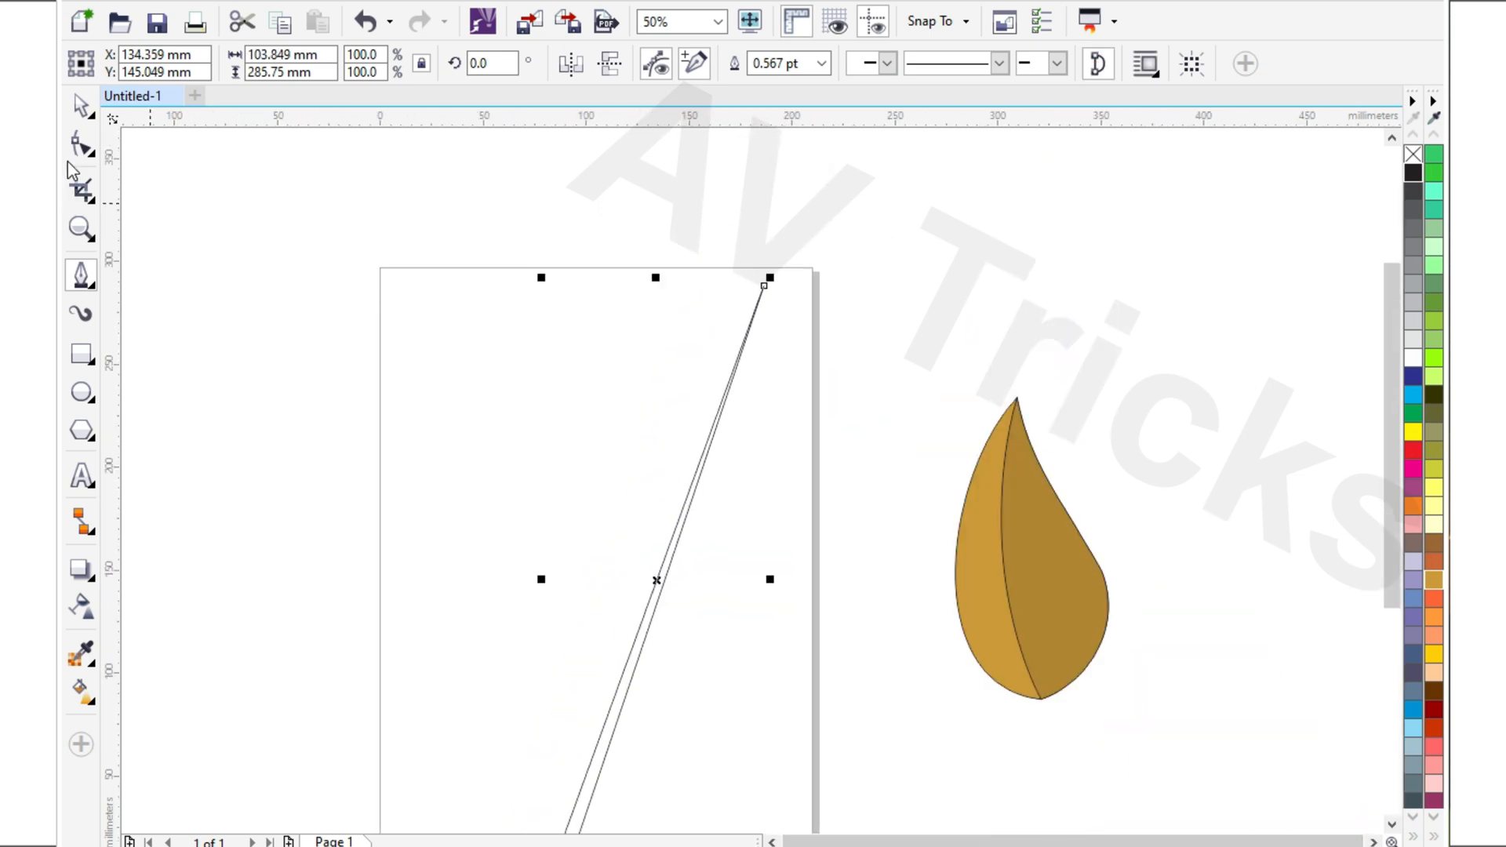
Convert the triangle's lines to curves and bend both long sides leftward into an arched stem
{"action": "left_click", "coordinate": [79, 146]}
{"action": "scroll", "coordinate": [515, 292], "scroll_direction": "down", "scroll_amount": 1}
{"action": "left_click", "coordinate": [406, 64]}
{"action": "scroll", "coordinate": [566, 335], "scroll_direction": "up", "scroll_amount": 1}
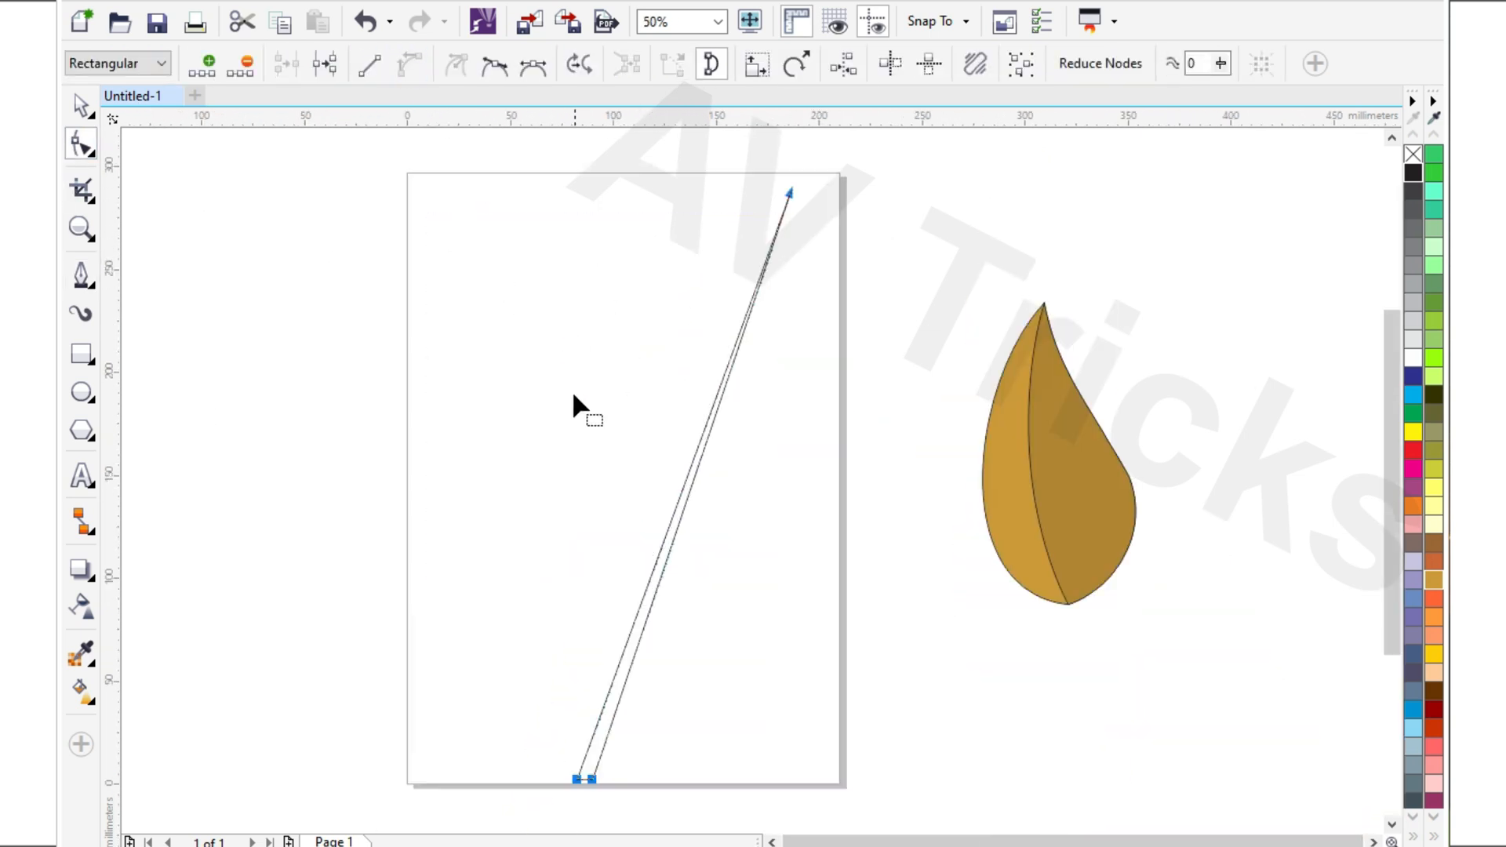
{"action": "left_click_drag", "start_coordinate": [682, 491], "coordinate": [566, 400]}
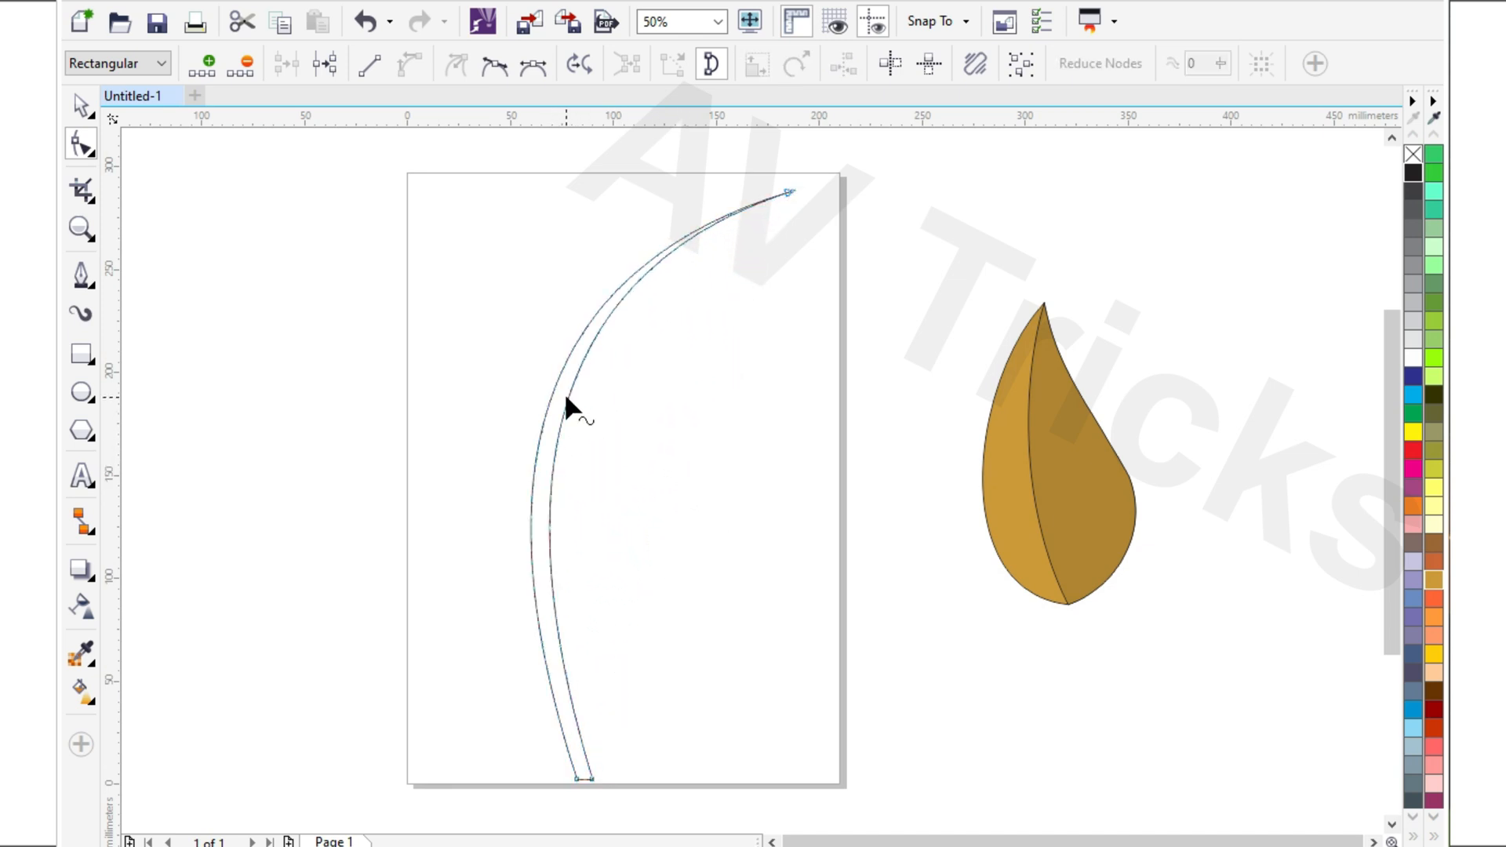
Refine the arched stem's tip and the curvature of both long sides along its upper half
{"action": "scroll", "coordinate": [792, 192], "scroll_direction": "up", "scroll_amount": 1}
{"action": "left_click_drag", "start_coordinate": [760, 294], "coordinate": [800, 258]}
{"action": "left_click_drag", "start_coordinate": [783, 273], "coordinate": [806, 292]}
{"action": "scroll", "coordinate": [802, 292], "scroll_direction": "down", "scroll_amount": 1}
{"action": "scroll", "coordinate": [396, 386], "scroll_direction": "up", "scroll_amount": 1}
{"action": "left_click_drag", "start_coordinate": [718, 342], "coordinate": [683, 314]}
{"action": "left_click_drag", "start_coordinate": [771, 348], "coordinate": [732, 322]}
Nudge the outer corner node at the stem's base to the left
{"action": "scroll", "coordinate": [763, 295], "scroll_direction": "down", "scroll_amount": 2}
{"action": "scroll", "coordinate": [761, 537], "scroll_direction": "up", "scroll_amount": 1}
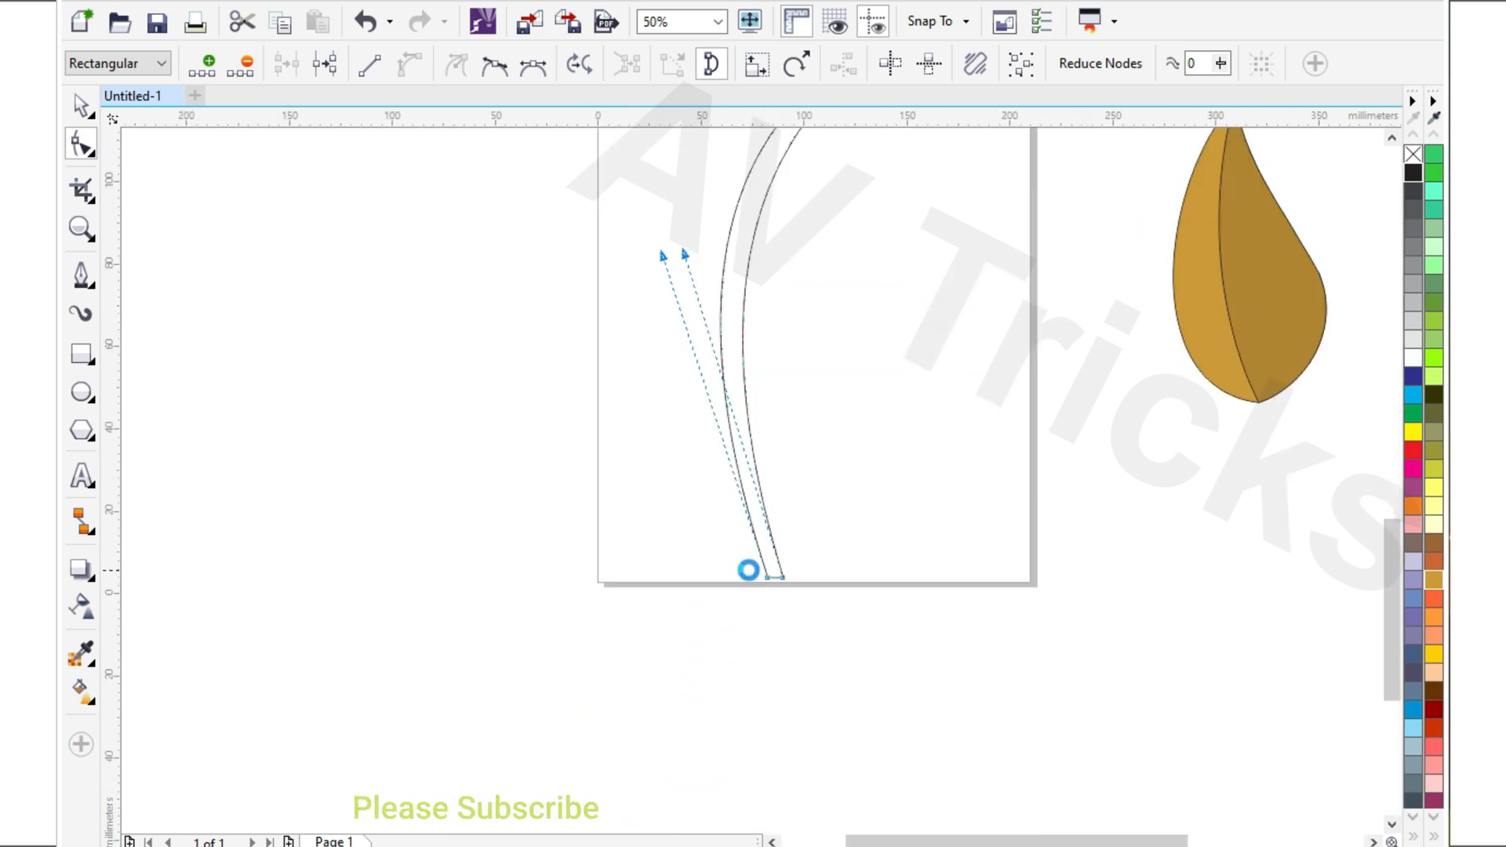
{"action": "left_click", "coordinate": [786, 582]}
{"action": "key", "text": "Left"}
{"action": "key", "text": "Left"}
{"action": "scroll", "coordinate": [778, 639], "scroll_direction": "down", "scroll_amount": 2}
{"action": "scroll", "coordinate": [758, 480], "scroll_direction": "up", "scroll_amount": 1}
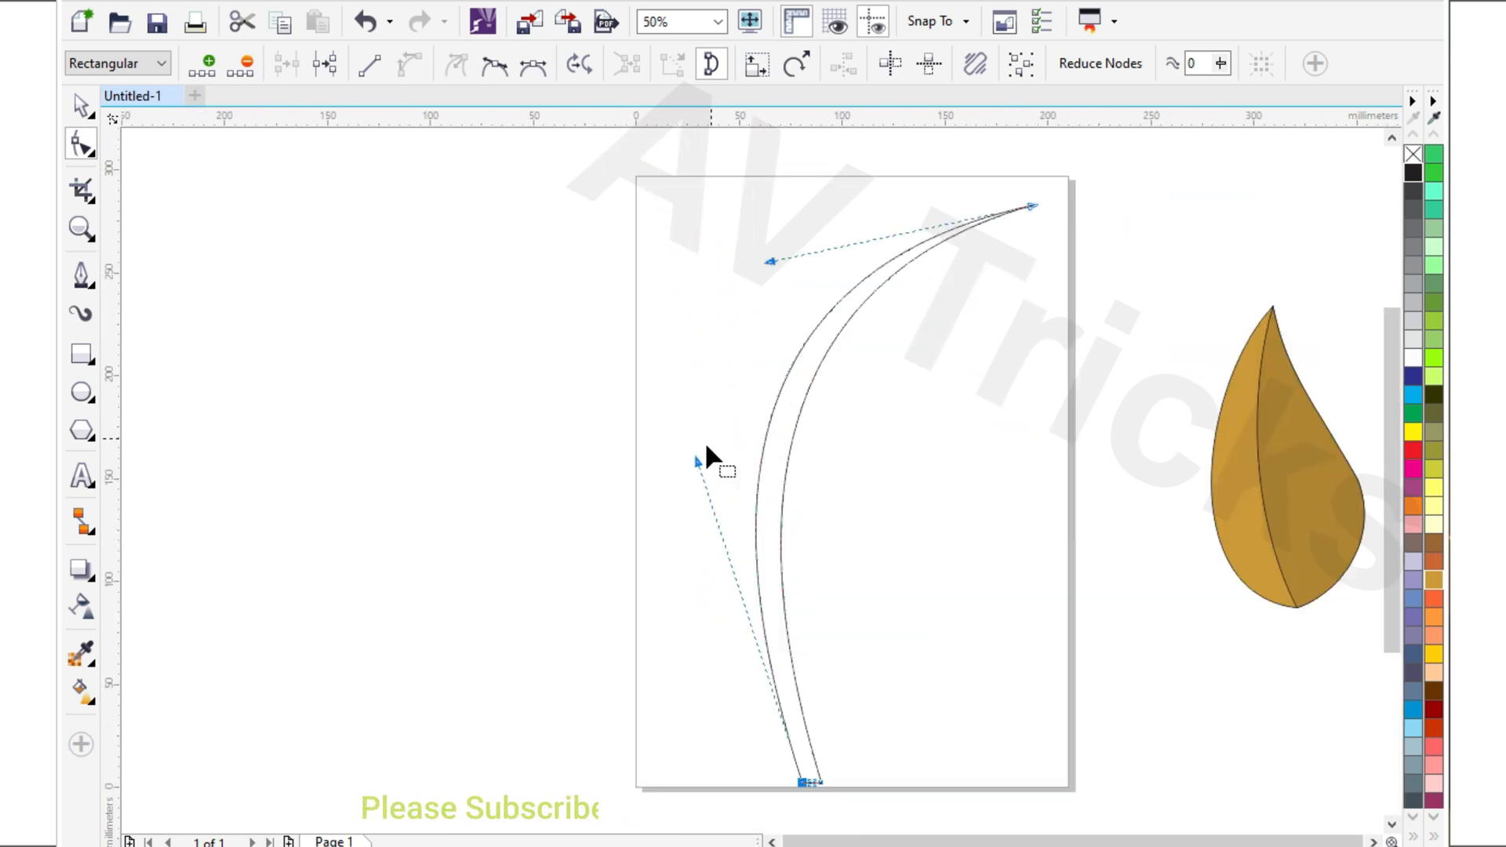
Adjust the curve handles of the stem's outer side to even out its width, and deselect the stem
{"action": "left_click_drag", "start_coordinate": [697, 462], "coordinate": [714, 490]}
{"action": "left_click", "coordinate": [766, 262]}
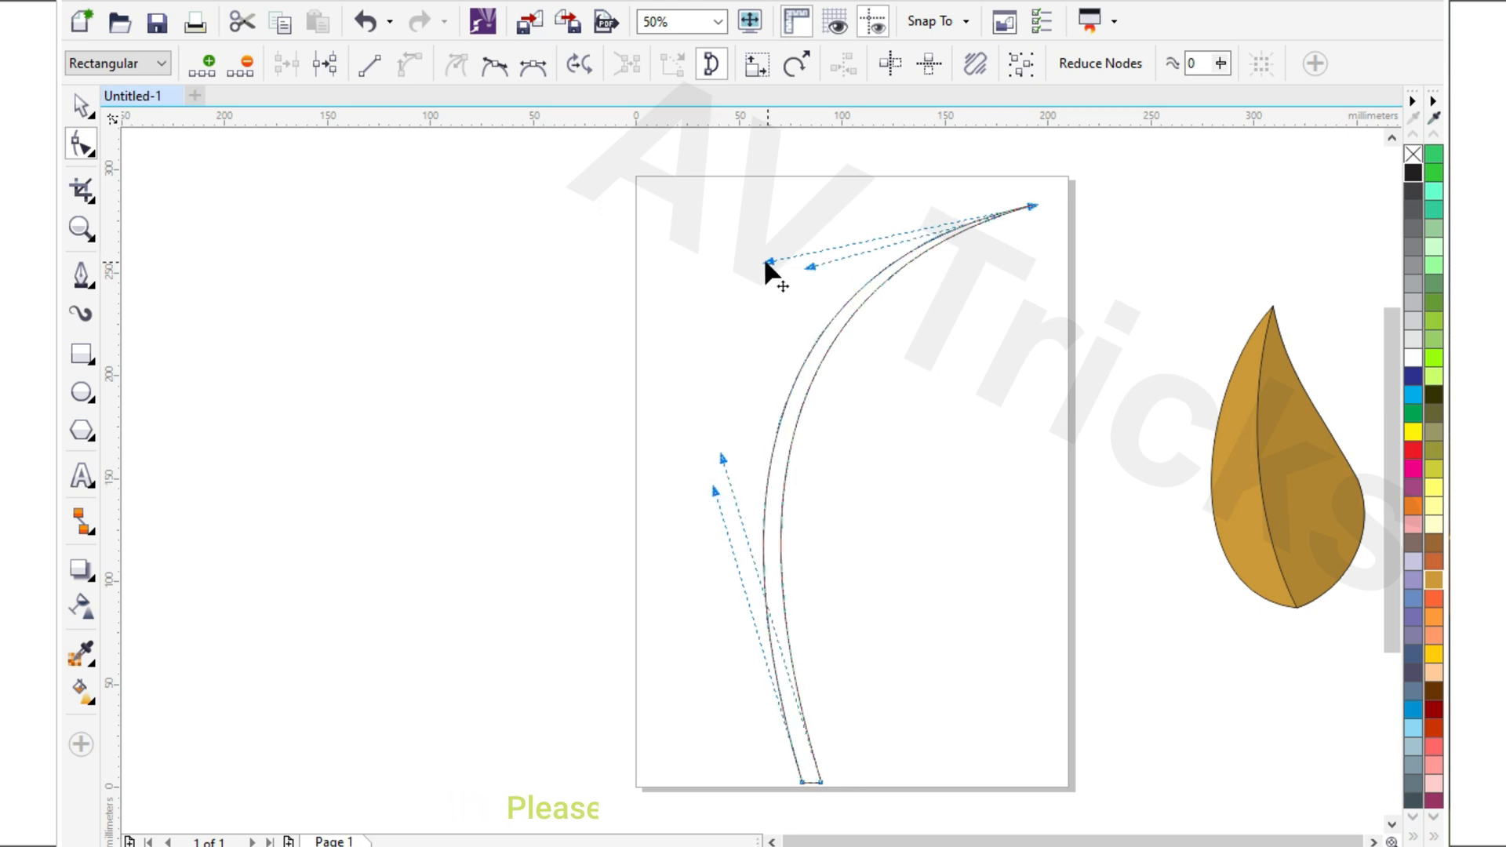
{"action": "left_click_drag", "start_coordinate": [765, 262], "coordinate": [760, 273]}
{"action": "left_click", "coordinate": [80, 104]}
{"action": "left_click", "coordinate": [497, 403]}
Duplicate the stem slightly to the lower left so the copy overlaps the original
{"action": "scroll", "coordinate": [692, 471], "scroll_direction": "down", "scroll_amount": 1}
{"action": "scroll", "coordinate": [773, 631], "scroll_direction": "up", "scroll_amount": 1}
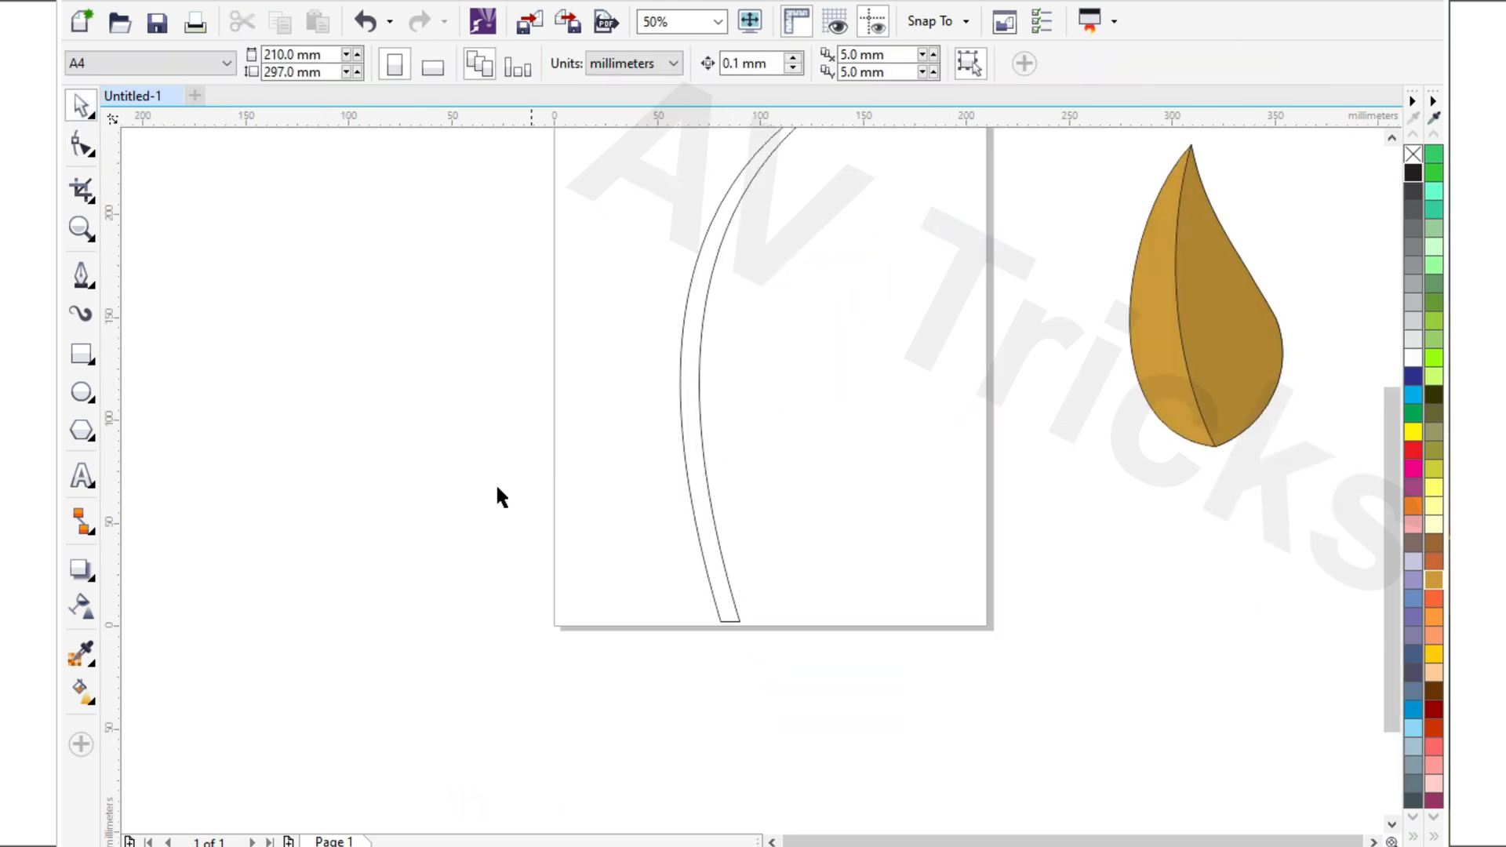
{"action": "scroll", "coordinate": [719, 577], "scroll_direction": "up", "scroll_amount": 1}
{"action": "left_click_drag", "start_coordinate": [712, 594], "coordinate": [692, 606]}
{"action": "right_click", "coordinate": [691, 606]}
{"action": "scroll", "coordinate": [658, 698], "scroll_direction": "down", "scroll_amount": 1}
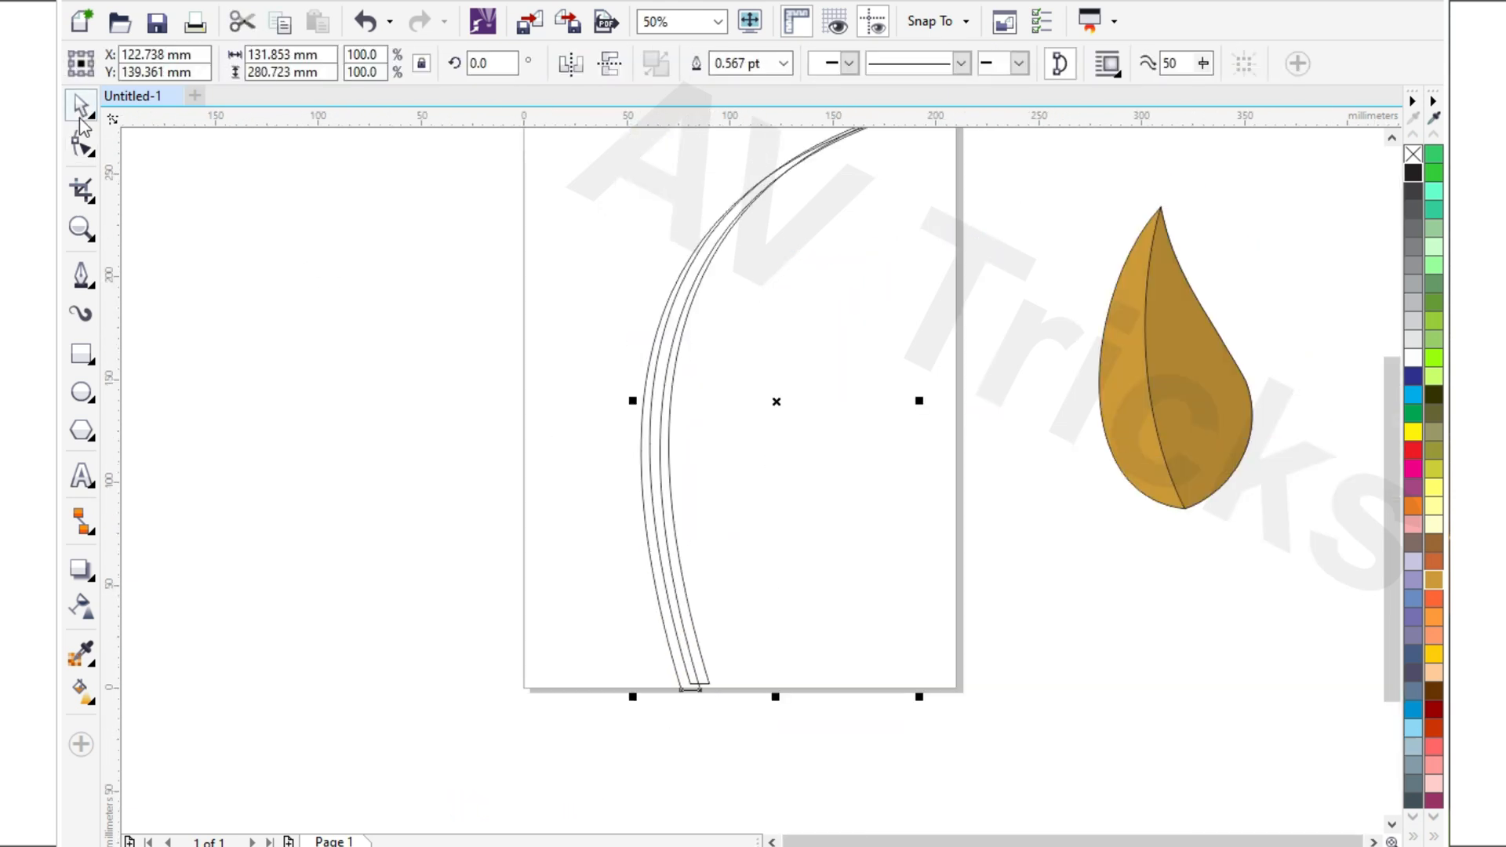
Raise the upper end of the stem copy so its inner side crosses the original's outer edge before the tip
{"action": "left_click", "coordinate": [81, 144]}
{"action": "scroll", "coordinate": [579, 443], "scroll_direction": "down", "scroll_amount": 1}
{"action": "scroll", "coordinate": [734, 285], "scroll_direction": "up", "scroll_amount": 2}
{"action": "left_click_drag", "start_coordinate": [778, 257], "coordinate": [789, 222]}
{"action": "scroll", "coordinate": [618, 336], "scroll_direction": "down", "scroll_amount": 1}
{"action": "scroll", "coordinate": [563, 375], "scroll_direction": "up", "scroll_amount": 1}
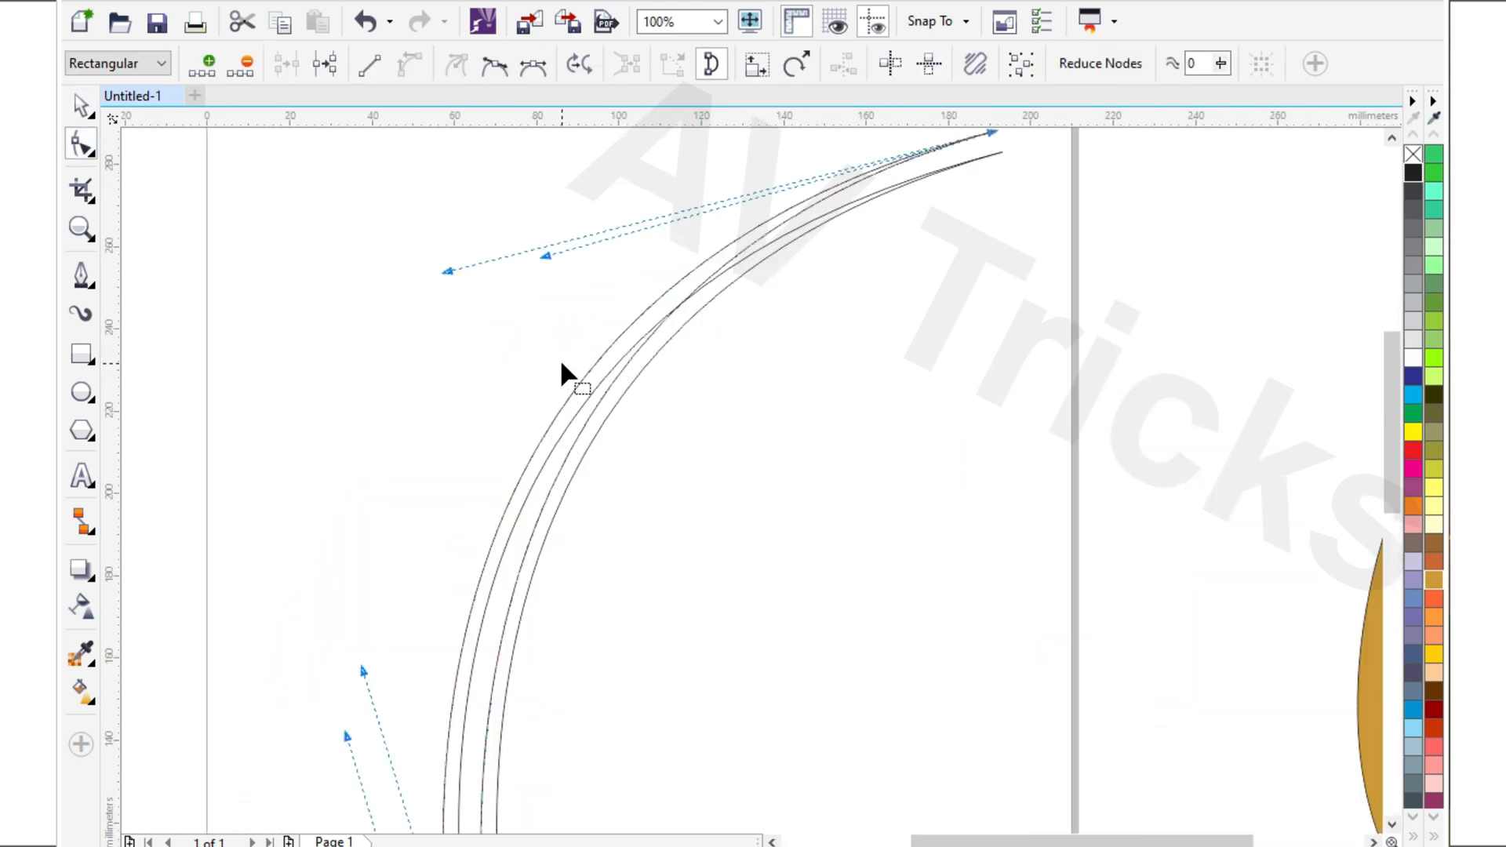
Intersect the copy with the original stem to make an outer strip, and delete the copy
{"action": "left_click", "coordinate": [83, 106]}
{"action": "left_click", "coordinate": [706, 294], "text": "shift"}
{"action": "left_click", "coordinate": [776, 65]}
{"action": "left_click", "coordinate": [740, 246]}
{"action": "key", "text": "Delete"}
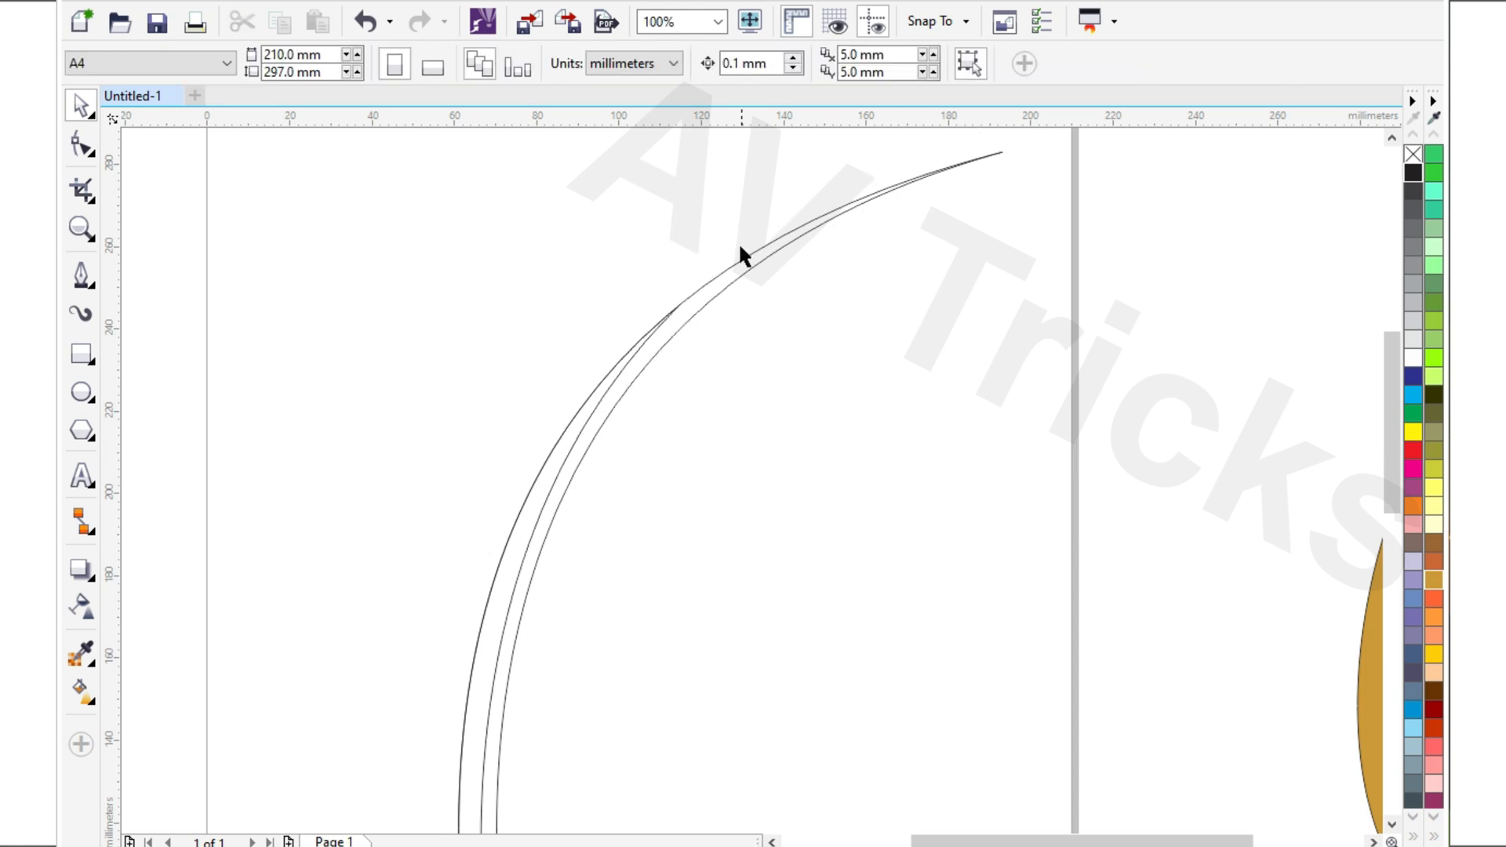
Sample the drop's darker gold and fill the stem with it
{"action": "scroll", "coordinate": [740, 251], "scroll_direction": "down", "scroll_amount": 1}
{"action": "left_click", "coordinate": [81, 652]}
{"action": "scroll", "coordinate": [725, 545], "scroll_direction": "down", "scroll_amount": 1}
{"action": "scroll", "coordinate": [714, 557], "scroll_direction": "up", "scroll_amount": 1}
{"action": "left_click", "coordinate": [1131, 428]}
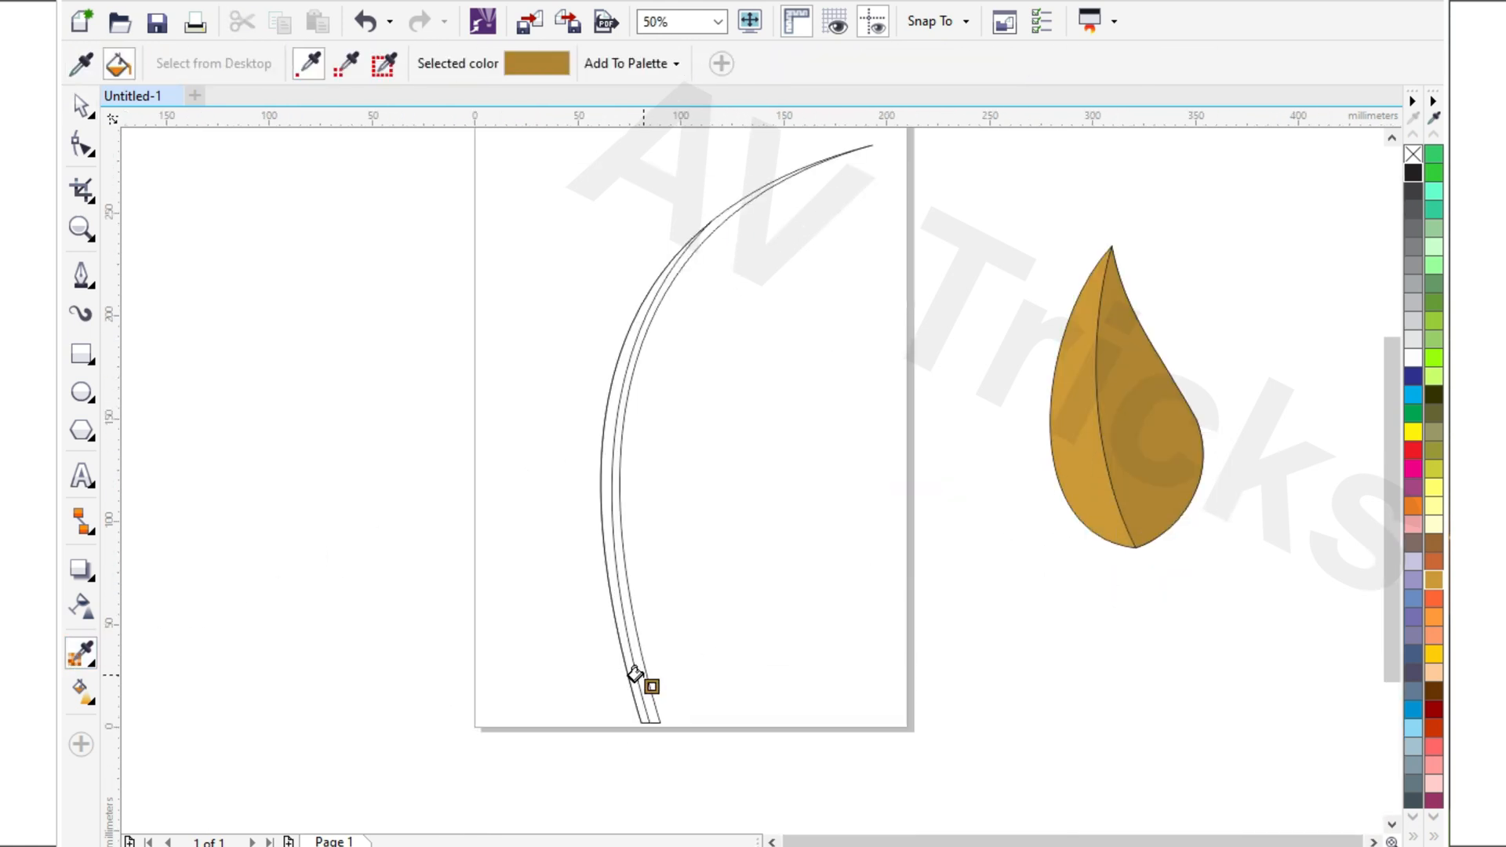
{"action": "left_click", "coordinate": [635, 675]}
Sample the drop's lighter gold and fill the stem's outer strip with it
{"action": "scroll", "coordinate": [637, 672], "scroll_direction": "up", "scroll_amount": 1}
{"action": "scroll", "coordinate": [638, 669], "scroll_direction": "down", "scroll_amount": 1}
{"action": "left_click", "coordinate": [383, 64]}
{"action": "scroll", "coordinate": [602, 553], "scroll_direction": "up", "scroll_amount": 1}
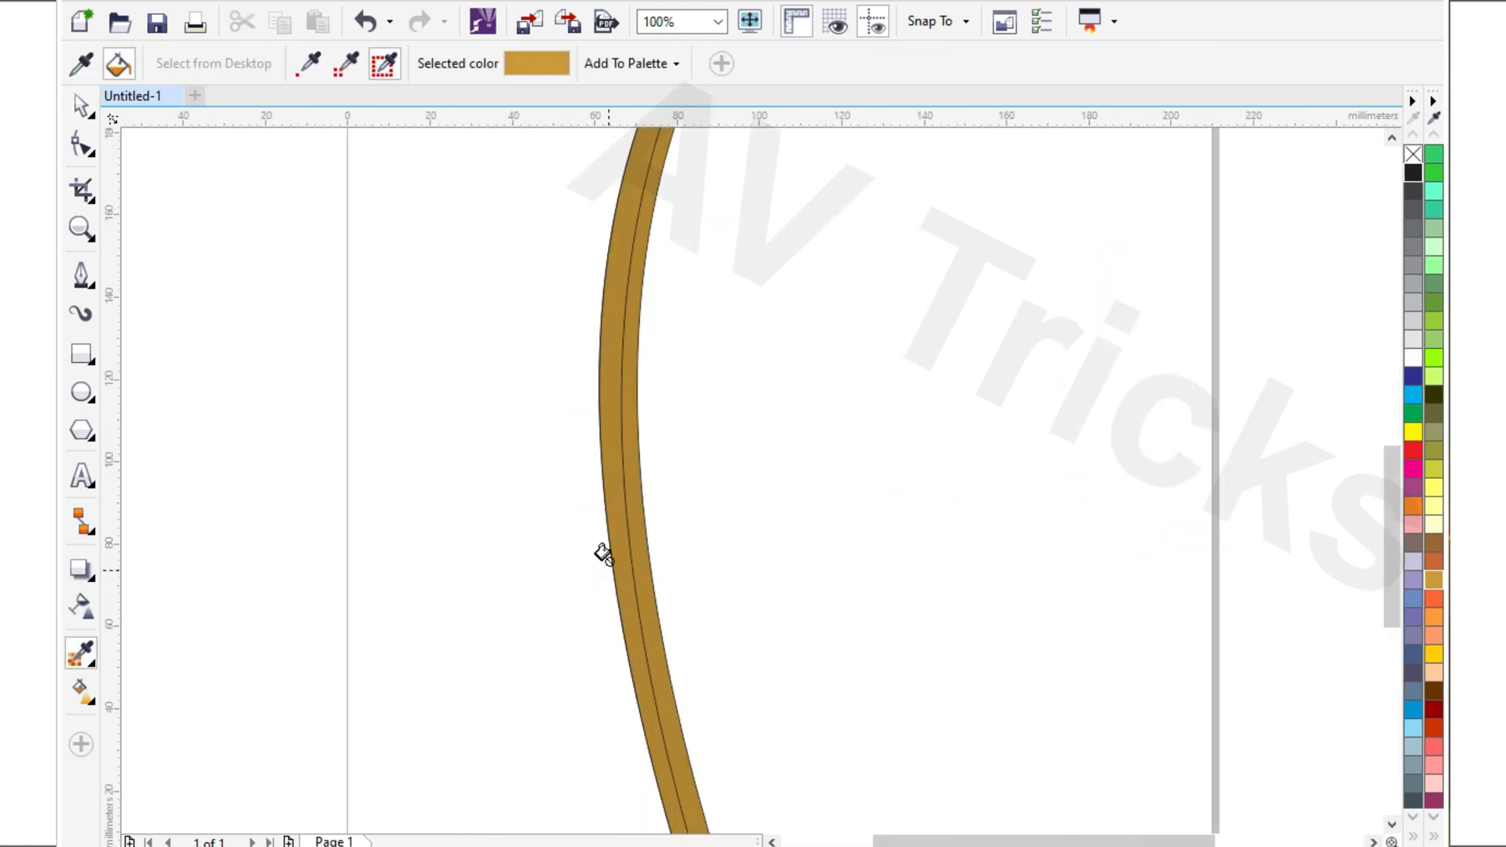
{"action": "left_click", "coordinate": [615, 524]}
{"action": "left_click", "coordinate": [81, 105]}
{"action": "scroll", "coordinate": [549, 426], "scroll_direction": "down", "scroll_amount": 1}
{"action": "scroll", "coordinate": [891, 319], "scroll_direction": "down", "scroll_amount": 1}
{"action": "scroll", "coordinate": [947, 231], "scroll_direction": "up", "scroll_amount": 1}
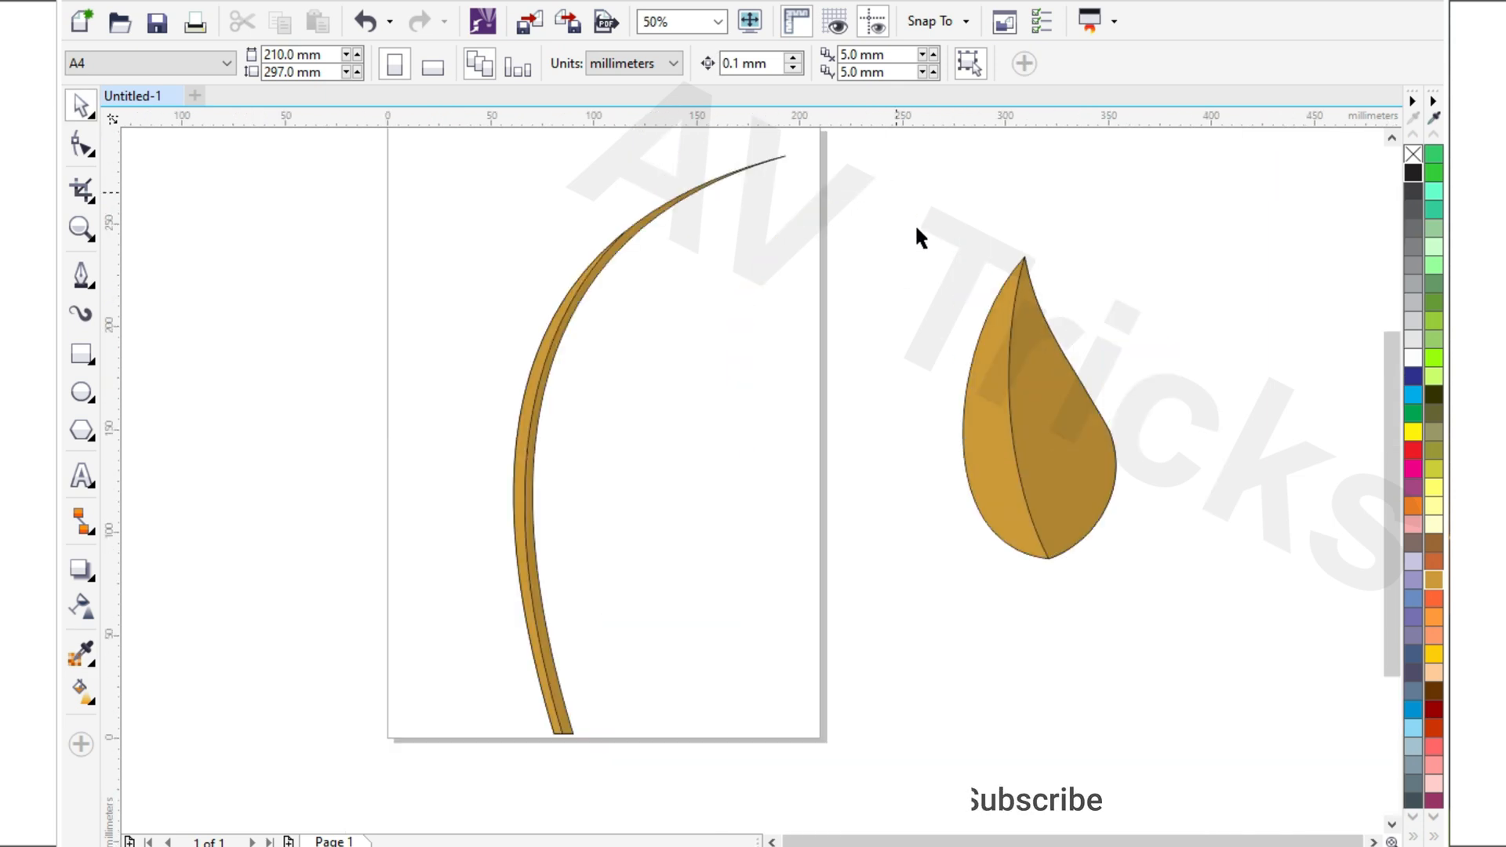
Rotate the drop group to 270°, shrink it to leaf size and move it toward the stem's upper part
{"action": "left_click", "coordinate": [1068, 398]}
{"action": "left_click", "coordinate": [1068, 398]}
{"action": "left_click_drag", "start_coordinate": [1122, 249], "coordinate": [1203, 497]}
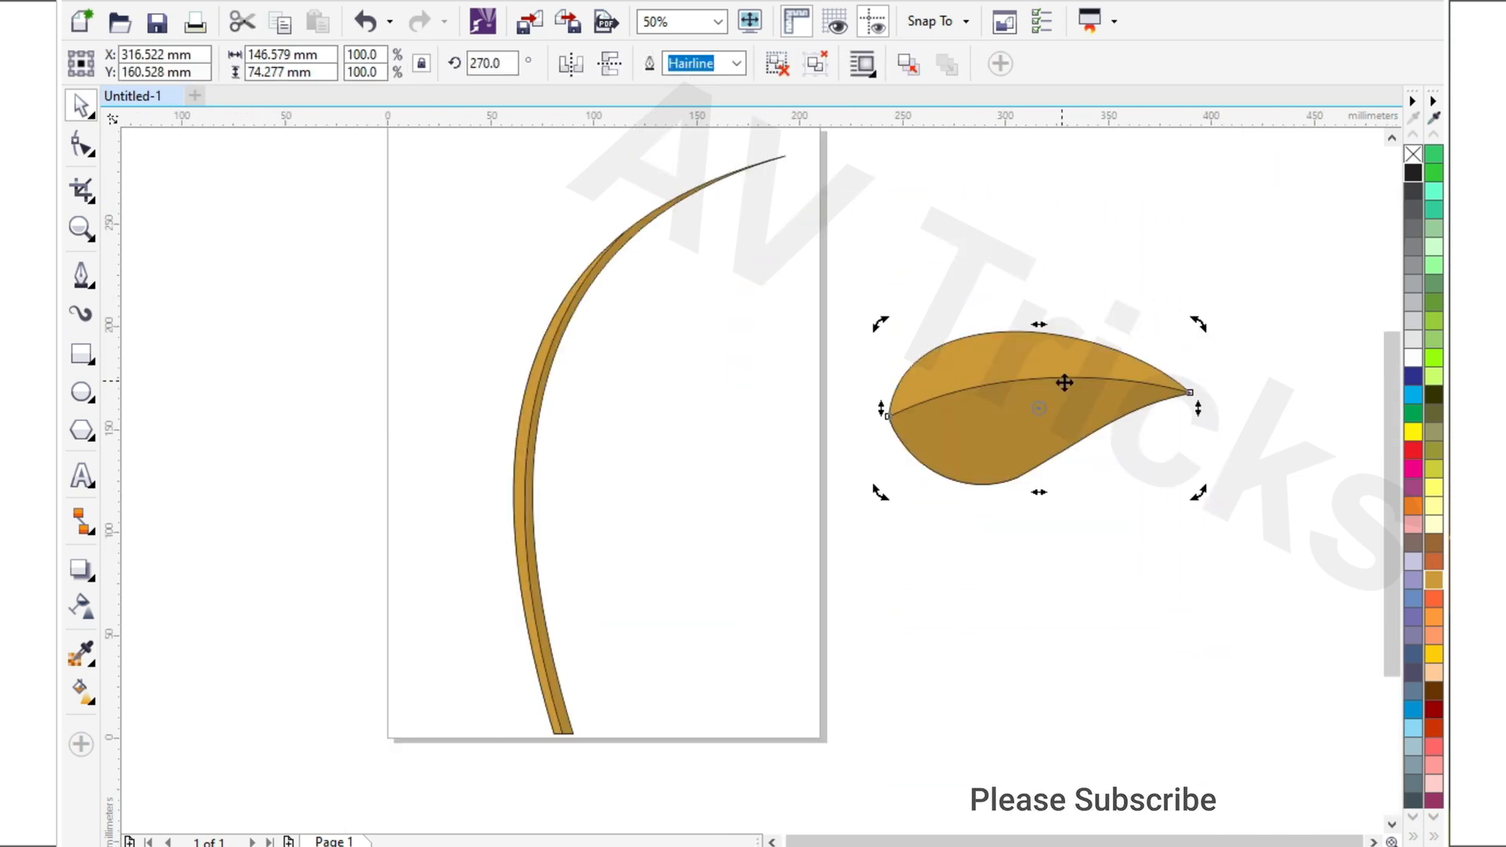
{"action": "left_click", "coordinate": [1064, 383]}
{"action": "left_click_drag", "start_coordinate": [1196, 324], "coordinate": [1007, 420]}
{"action": "left_click_drag", "start_coordinate": [947, 454], "coordinate": [821, 314]}
Tilt the leaf to about 243°, scale it to 28.6% and place it under the stem's upper end
{"action": "scroll", "coordinate": [794, 196], "scroll_direction": "up", "scroll_amount": 1}
{"action": "left_click", "coordinate": [824, 377]}
{"action": "left_click_drag", "start_coordinate": [915, 333], "coordinate": [777, 266]}
{"action": "scroll", "coordinate": [929, 416], "scroll_direction": "down", "scroll_amount": 1}
{"action": "scroll", "coordinate": [830, 348], "scroll_direction": "up", "scroll_amount": 1}
{"action": "left_click_drag", "start_coordinate": [940, 383], "coordinate": [899, 358]}
{"action": "scroll", "coordinate": [899, 358], "scroll_direction": "down", "scroll_amount": 1}
{"action": "scroll", "coordinate": [812, 293], "scroll_direction": "up", "scroll_amount": 1}
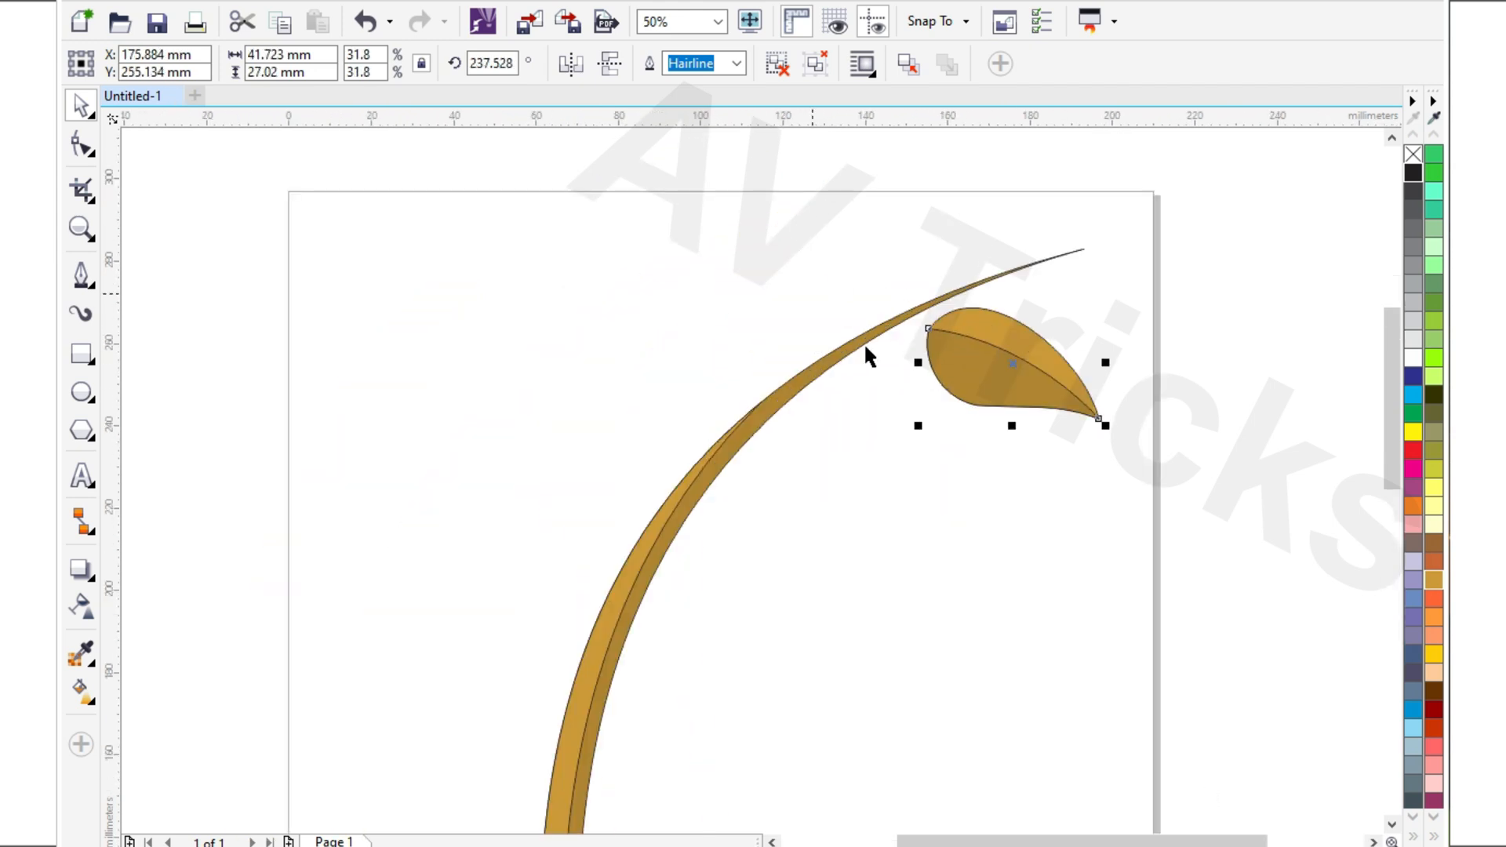
{"action": "left_click_drag", "start_coordinate": [915, 296], "coordinate": [909, 305]}
{"action": "left_click_drag", "start_coordinate": [1095, 417], "coordinate": [1088, 412]}
Place two copies of the leaf below it along the inner side of the stem
{"action": "left_click_drag", "start_coordinate": [995, 371], "coordinate": [784, 552]}
{"action": "right_click", "coordinate": [883, 456]}
{"action": "right_click", "coordinate": [784, 552]}
{"action": "scroll", "coordinate": [831, 460], "scroll_direction": "down", "scroll_amount": 2}
{"action": "scroll", "coordinate": [838, 451], "scroll_direction": "up", "scroll_amount": 2}
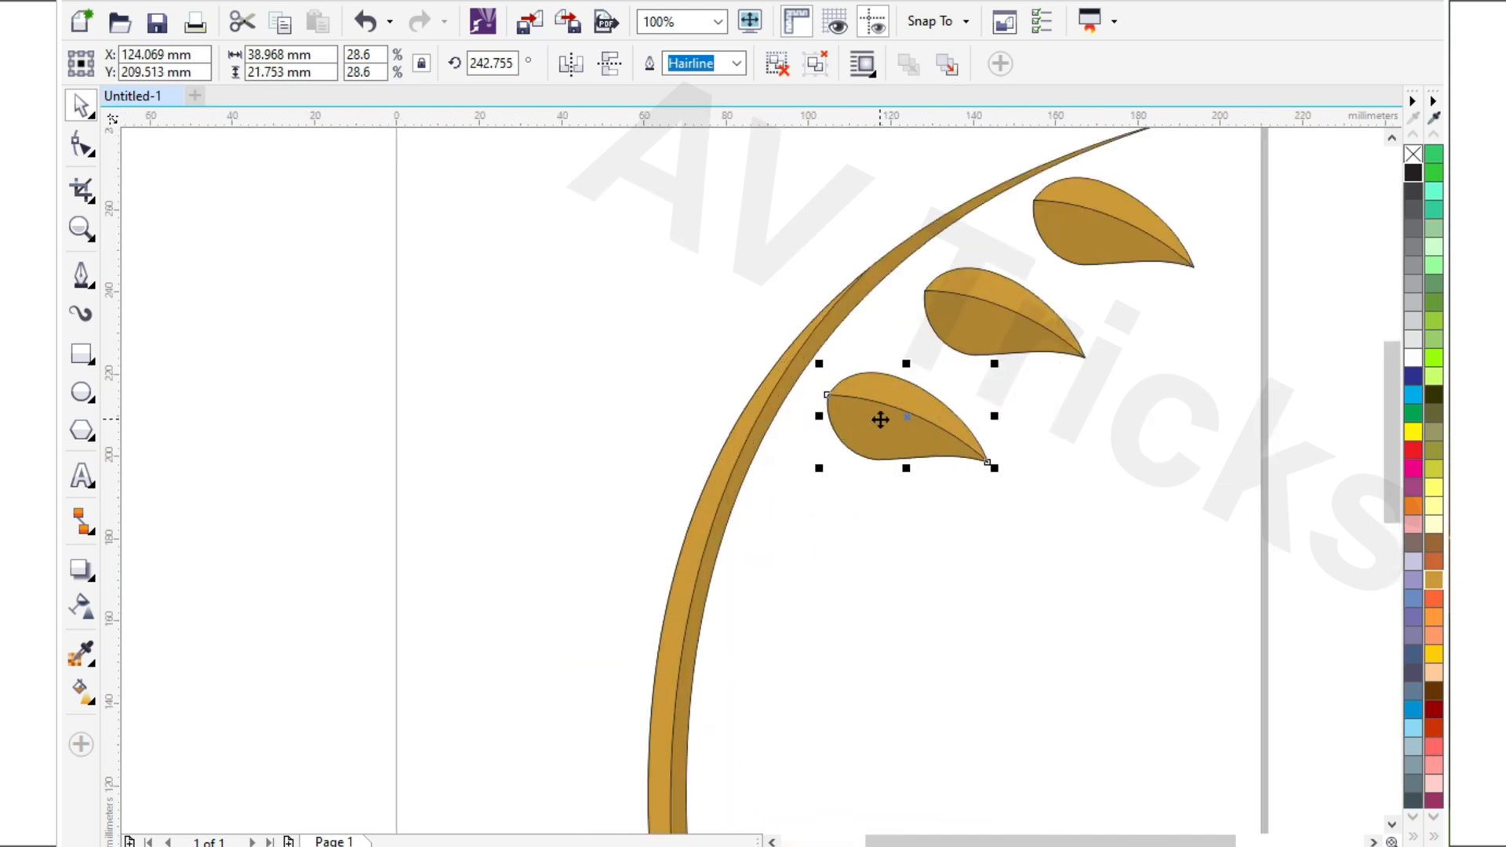
Place four more leaf copies down the stem's inner side to near its base
{"action": "left_click_drag", "start_coordinate": [842, 405], "coordinate": [767, 554]}
{"action": "right_click", "coordinate": [767, 554]}
{"action": "scroll", "coordinate": [798, 366], "scroll_direction": "down", "scroll_amount": 1}
{"action": "scroll", "coordinate": [795, 526], "scroll_direction": "up", "scroll_amount": 1}
{"action": "left_click_drag", "start_coordinate": [791, 431], "coordinate": [773, 606]}
{"action": "right_click", "coordinate": [774, 606]}
{"action": "scroll", "coordinate": [758, 382], "scroll_direction": "down", "scroll_amount": 2}
{"action": "scroll", "coordinate": [768, 469], "scroll_direction": "down", "scroll_amount": 1}
{"action": "left_click_drag", "start_coordinate": [770, 397], "coordinate": [761, 495]}
{"action": "right_click", "coordinate": [761, 495]}
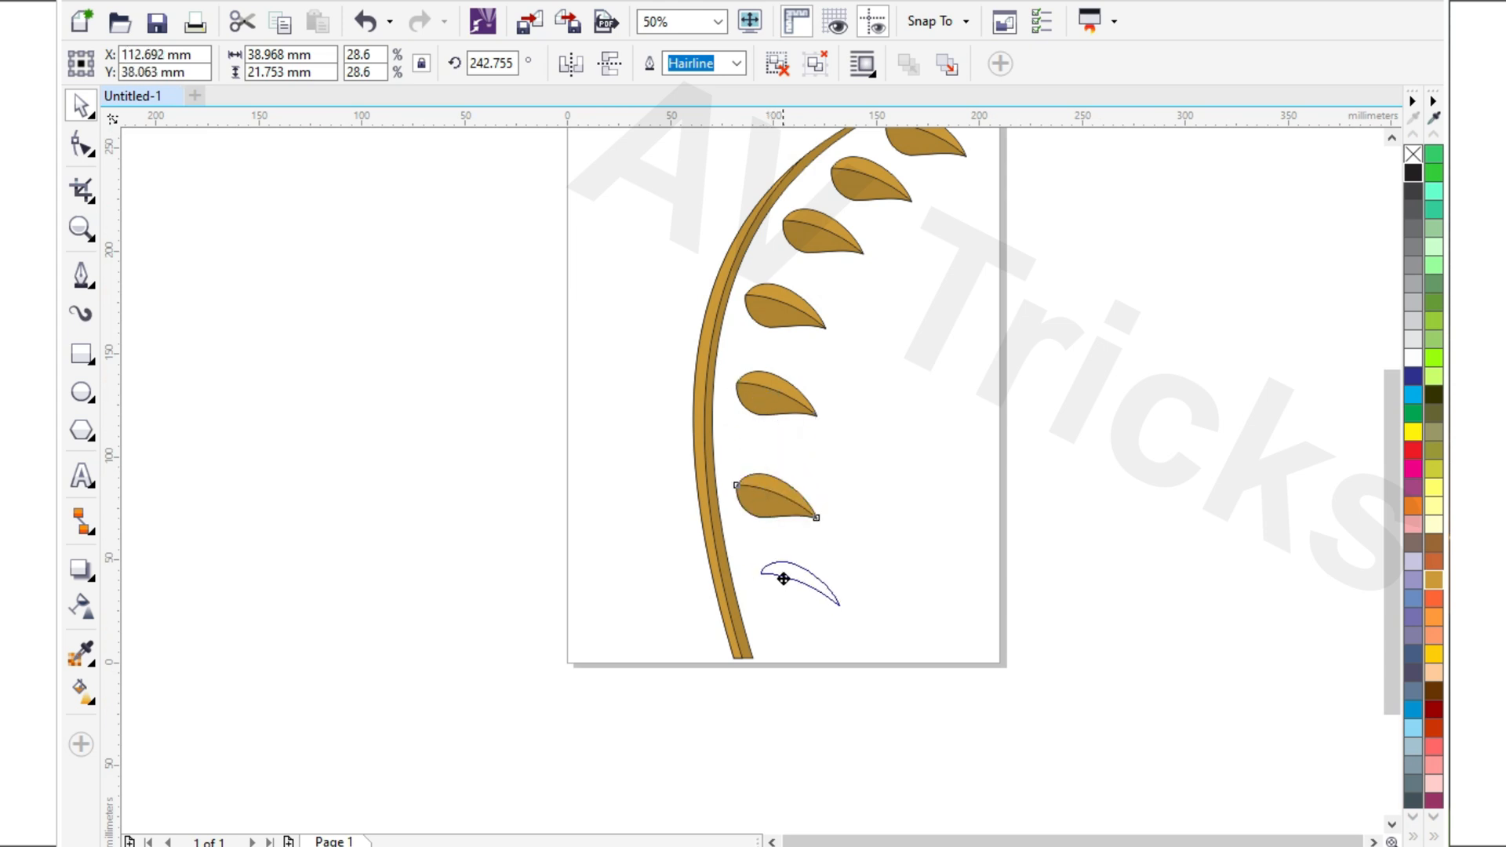
{"action": "right_click", "coordinate": [784, 579]}
Copy the top leaf to the outer side of the stem, mirror it horizontally, rotate it and set it near the tip
{"action": "scroll", "coordinate": [774, 547], "scroll_direction": "down", "scroll_amount": 1}
{"action": "scroll", "coordinate": [831, 359], "scroll_direction": "up", "scroll_amount": 1}
{"action": "left_click_drag", "start_coordinate": [834, 352], "coordinate": [733, 320]}
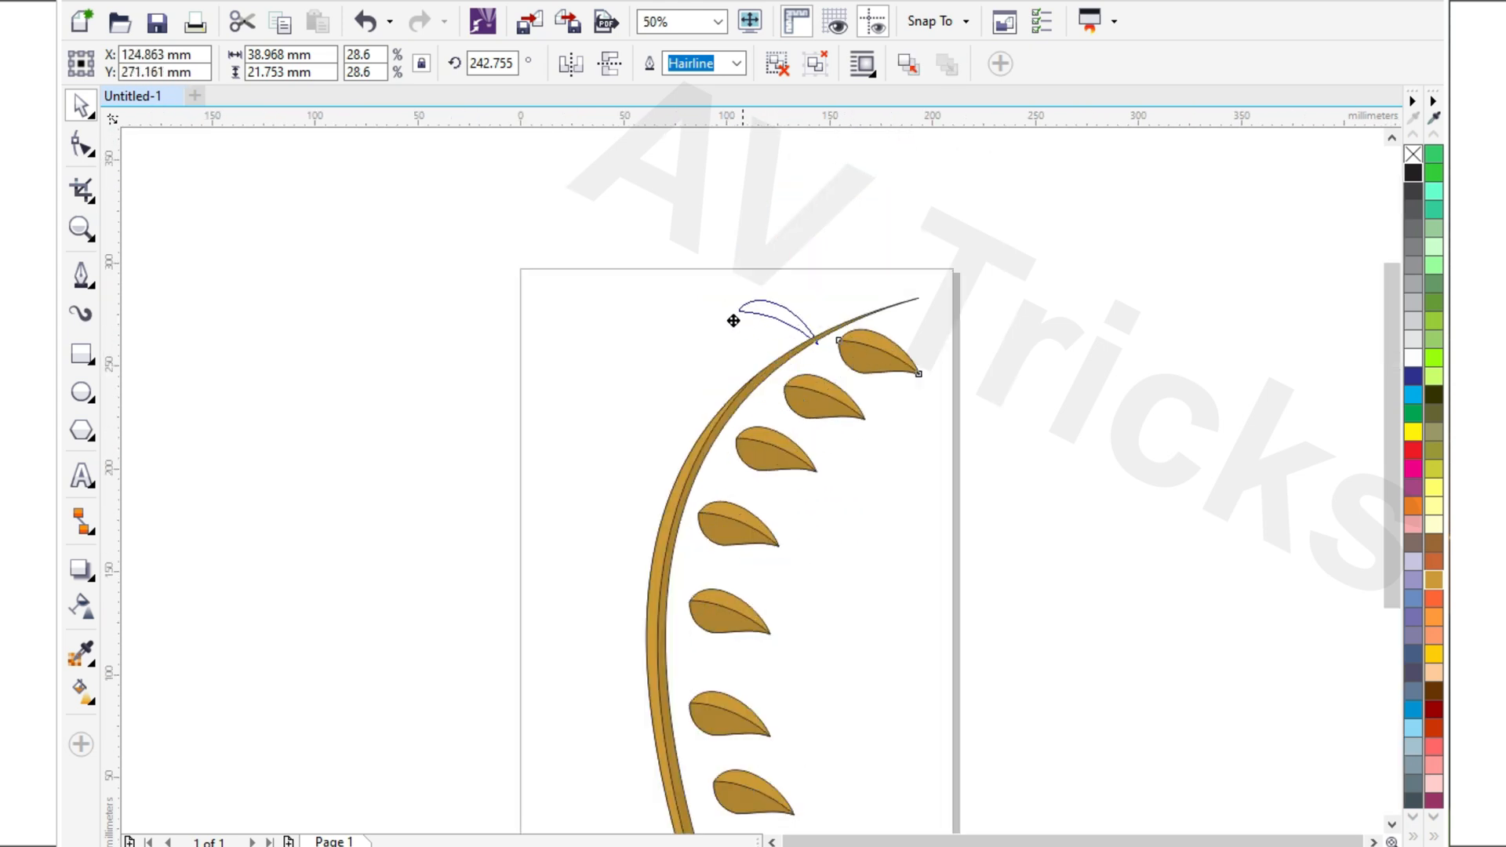
{"action": "right_click", "coordinate": [733, 320]}
{"action": "left_click", "coordinate": [571, 63]}
{"action": "scroll", "coordinate": [793, 367], "scroll_direction": "up", "scroll_amount": 1}
{"action": "left_click_drag", "start_coordinate": [853, 312], "coordinate": [836, 433]}
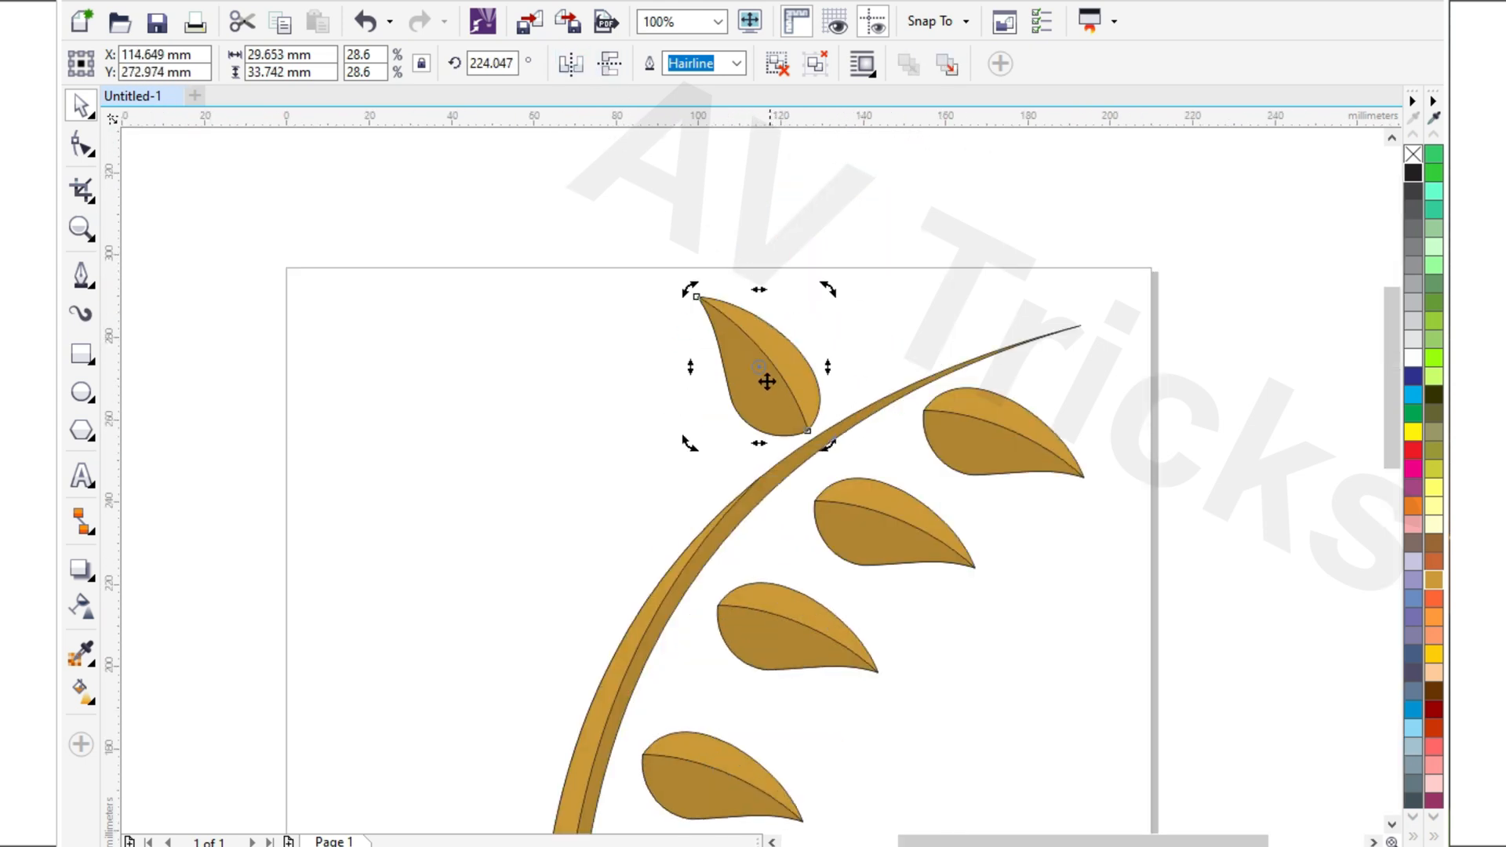
{"action": "left_click_drag", "start_coordinate": [766, 380], "coordinate": [799, 310]}
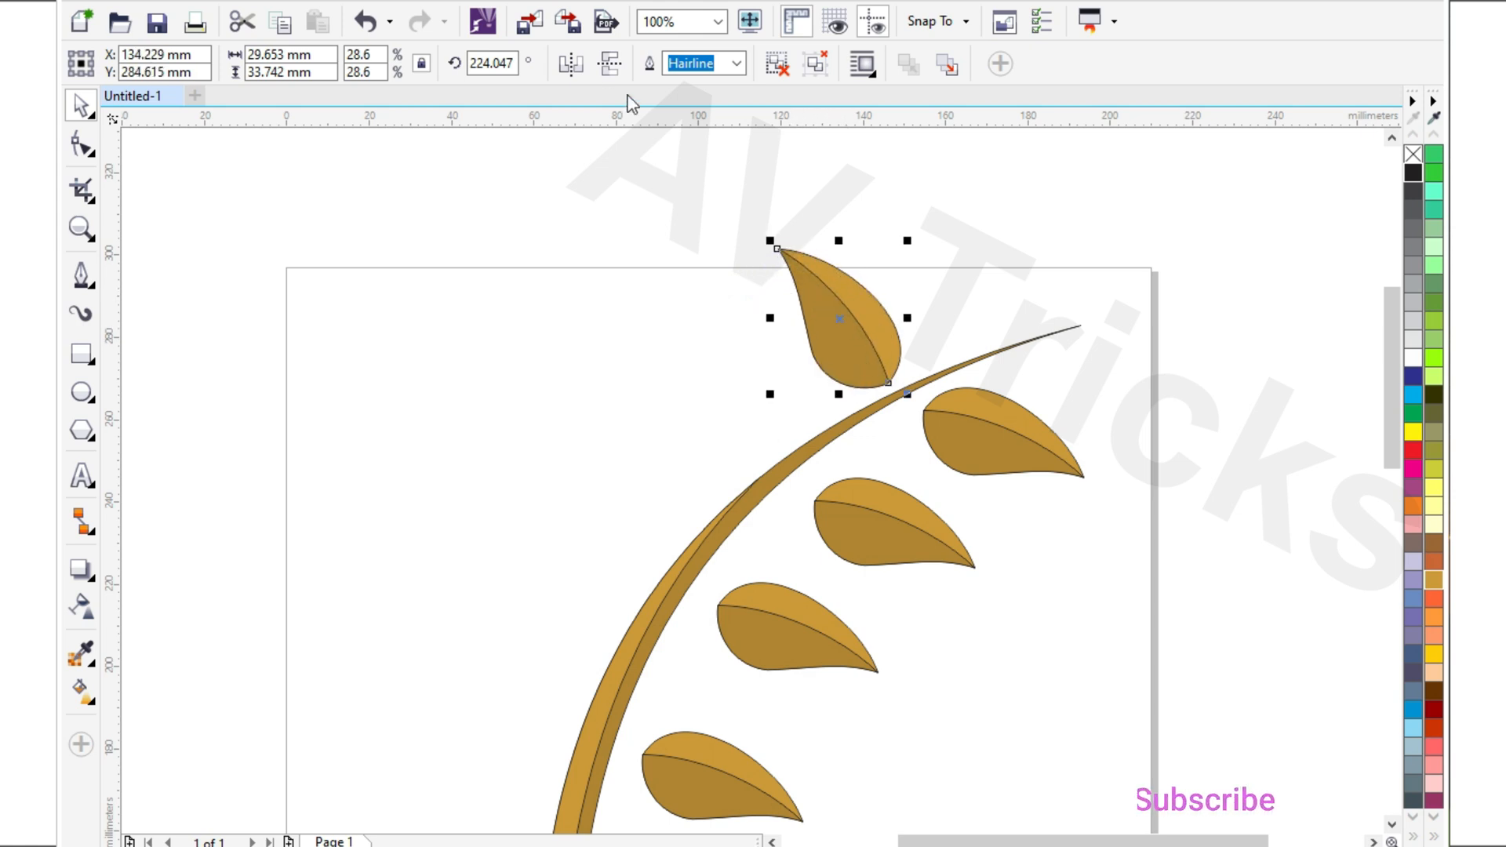
Mirror the outer leaf horizontally and rotate it to about 343° so it points upward
{"action": "left_click", "coordinate": [571, 63]}
{"action": "left_click", "coordinate": [830, 313]}
{"action": "left_click_drag", "start_coordinate": [769, 241], "coordinate": [769, 244]}
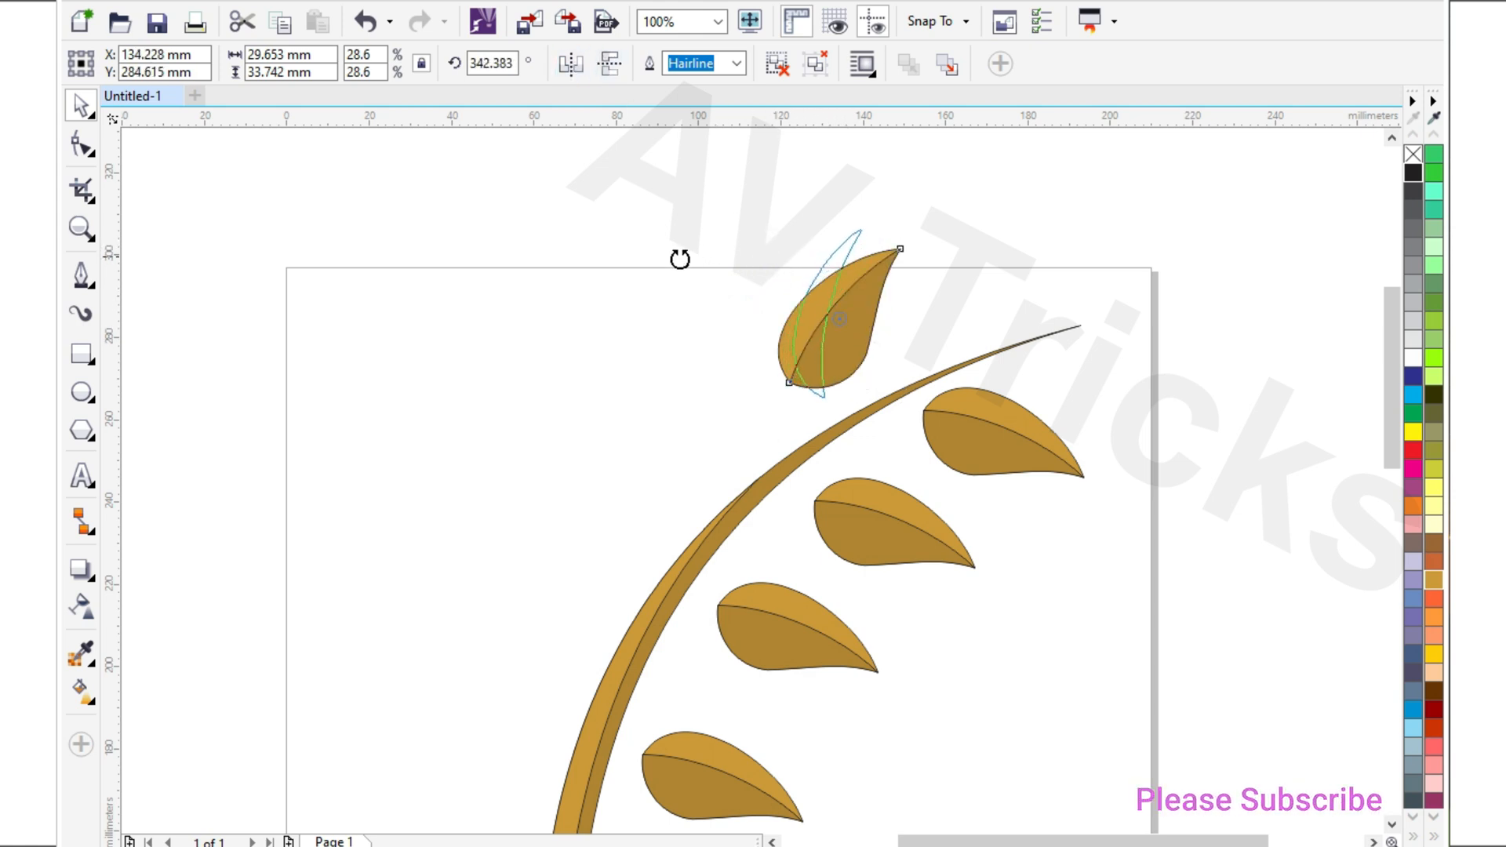
{"action": "left_click_drag", "start_coordinate": [680, 259], "coordinate": [679, 261]}
Place two copies of the upright leaf below it along the stem's outer side
{"action": "left_click_drag", "start_coordinate": [841, 349], "coordinate": [645, 479]}
{"action": "right_click", "coordinate": [758, 376]}
{"action": "right_click", "coordinate": [644, 479]}
{"action": "scroll", "coordinate": [765, 243], "scroll_direction": "down", "scroll_amount": 1}
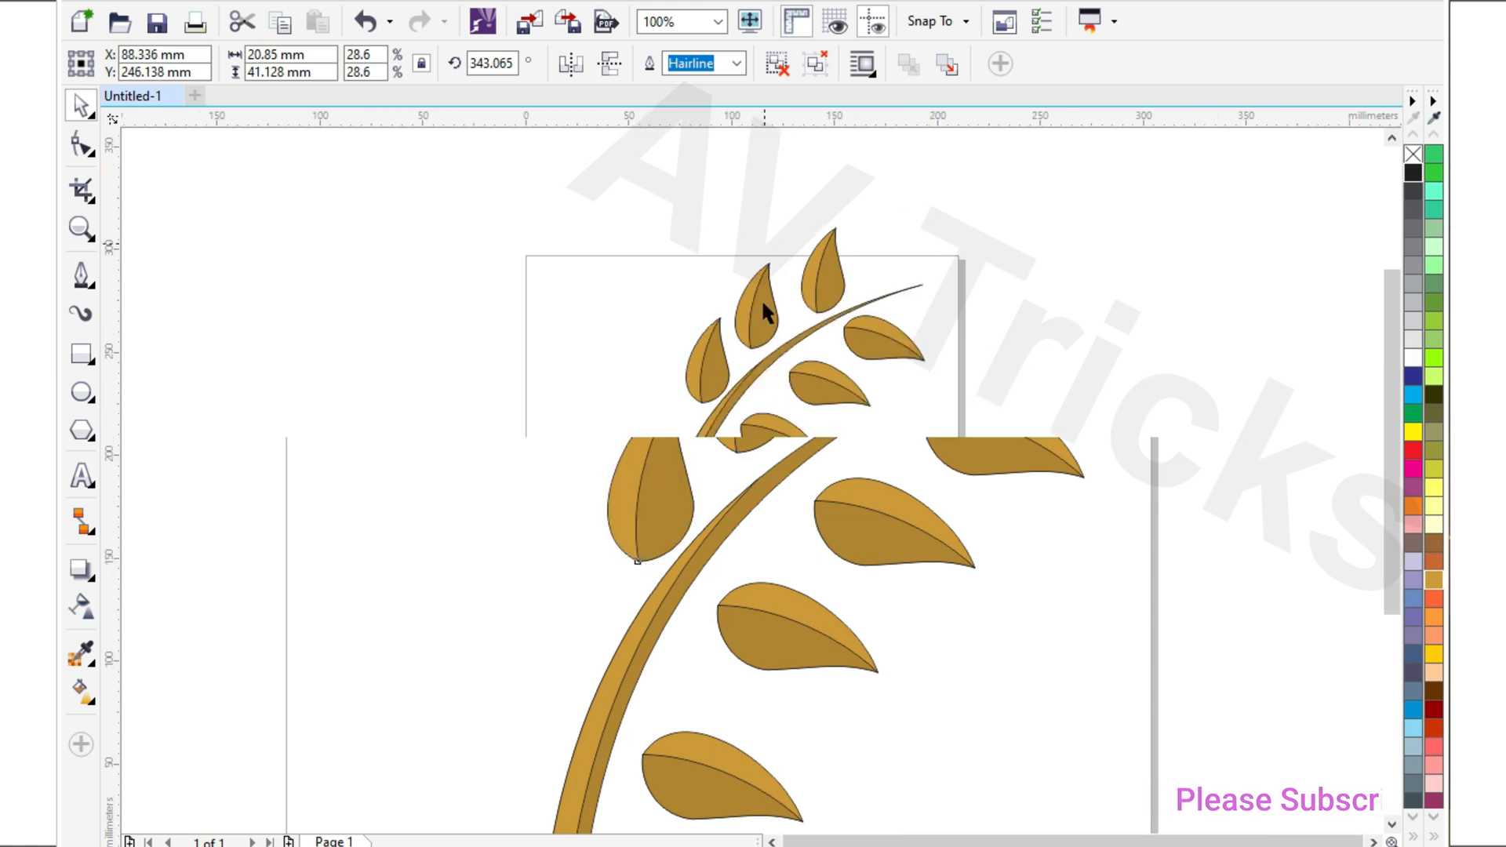
Continue copying the upright leaf down the stem's outer side to near the base
{"action": "scroll", "coordinate": [691, 502], "scroll_direction": "up", "scroll_amount": 1}
{"action": "left_click_drag", "start_coordinate": [720, 246], "coordinate": [625, 393]}
{"action": "right_click", "coordinate": [625, 393]}
{"action": "scroll", "coordinate": [625, 393], "scroll_direction": "down", "scroll_amount": 1}
{"action": "scroll", "coordinate": [588, 497], "scroll_direction": "up", "scroll_amount": 1}
{"action": "right_click", "coordinate": [618, 489]}
{"action": "left_click_drag", "start_coordinate": [666, 289], "coordinate": [632, 695]}
{"action": "right_click", "coordinate": [632, 696]}
{"action": "scroll", "coordinate": [632, 696], "scroll_direction": "down", "scroll_amount": 1}
{"action": "scroll", "coordinate": [629, 518], "scroll_direction": "up", "scroll_amount": 1}
{"action": "scroll", "coordinate": [671, 392], "scroll_direction": "down", "scroll_amount": 1}
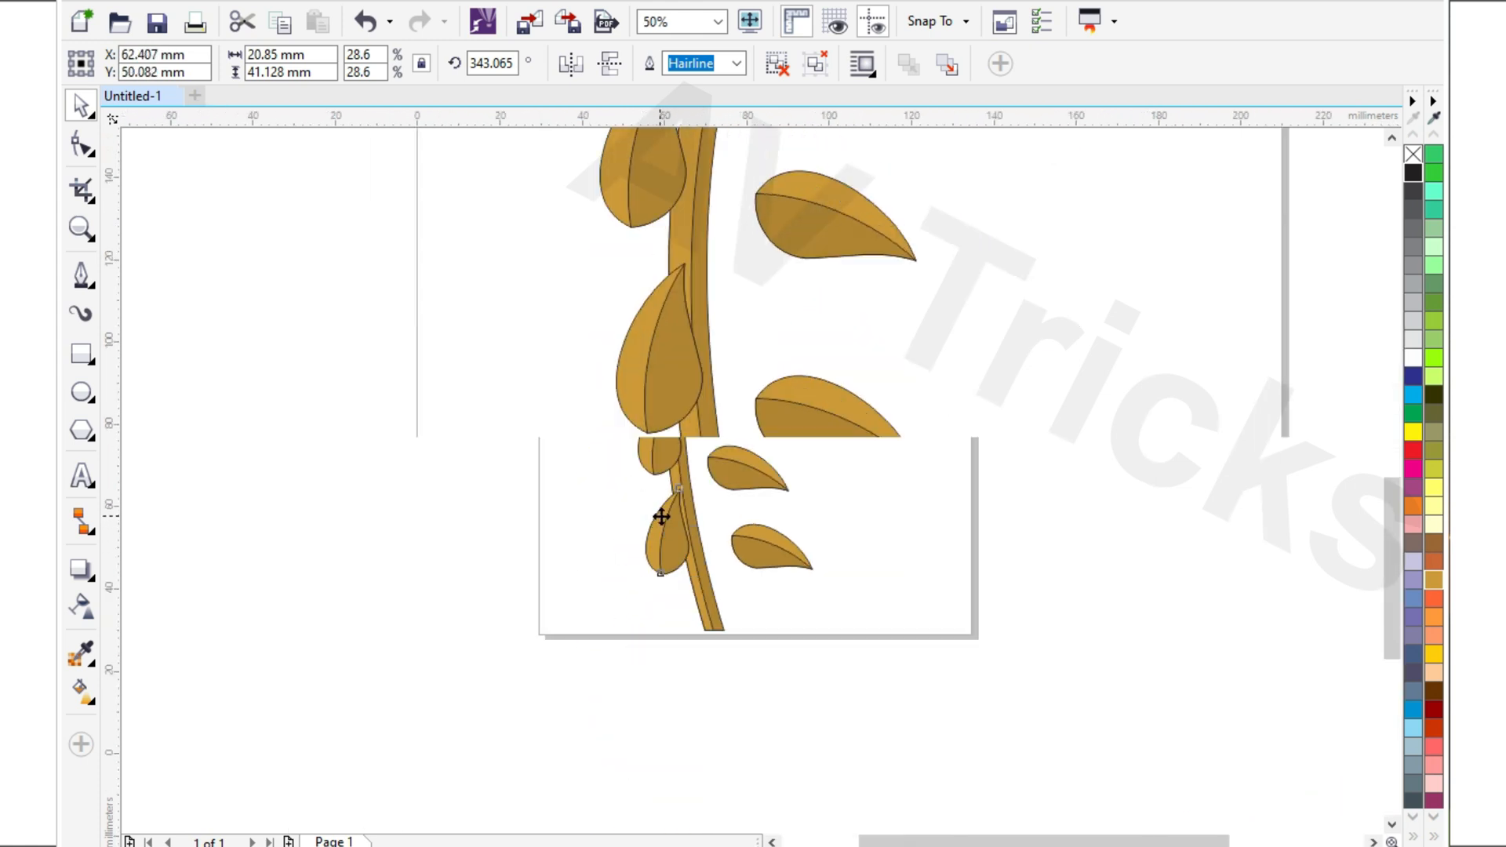
Rotate the lowest outer leaf to point away from the stem and move it clear of the stem
{"action": "scroll", "coordinate": [663, 513], "scroll_direction": "up", "scroll_amount": 2}
{"action": "left_click", "coordinate": [673, 501]}
{"action": "left_click_drag", "start_coordinate": [595, 407], "coordinate": [480, 603]}
{"action": "left_click_drag", "start_coordinate": [620, 553], "coordinate": [521, 546]}
Rotate the lowest inner leaf to about 283°, move it beside the stem, and shift the lowest outer leaf slightly closer
{"action": "left_click", "coordinate": [992, 615]}
{"action": "left_click_drag", "start_coordinate": [936, 587], "coordinate": [937, 692]}
{"action": "left_click_drag", "start_coordinate": [1087, 644], "coordinate": [990, 592]}
{"action": "mouse_move", "coordinate": [663, 588]}
{"action": "left_mouse_down"}
{"action": "mouse_move", "coordinate": [679, 584]}
{"action": "mouse_move", "coordinate": [674, 608]}
{"action": "left_mouse_up"}
Rotate the second-lowest inner leaf to point upward and move it close to the stem
{"action": "left_click", "coordinate": [900, 284]}
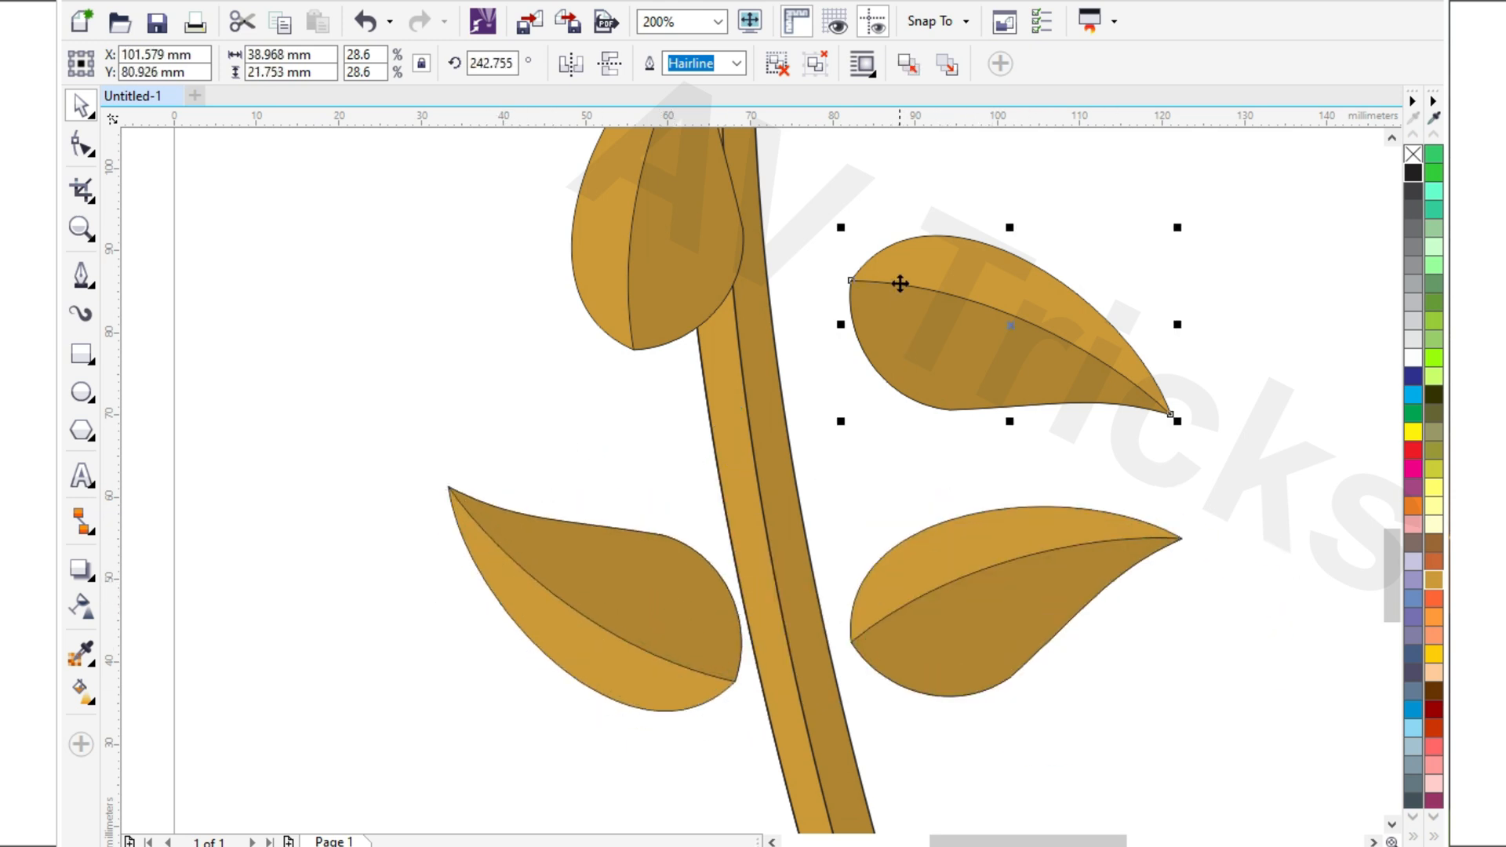
{"action": "left_click_drag", "start_coordinate": [809, 348], "coordinate": [863, 461]}
{"action": "left_click_drag", "start_coordinate": [908, 349], "coordinate": [799, 226]}
{"action": "scroll", "coordinate": [852, 511], "scroll_direction": "down", "scroll_amount": 1}
Turn the lowest inner leaf further upward and move it closer to the stem
{"action": "left_click", "coordinate": [956, 533]}
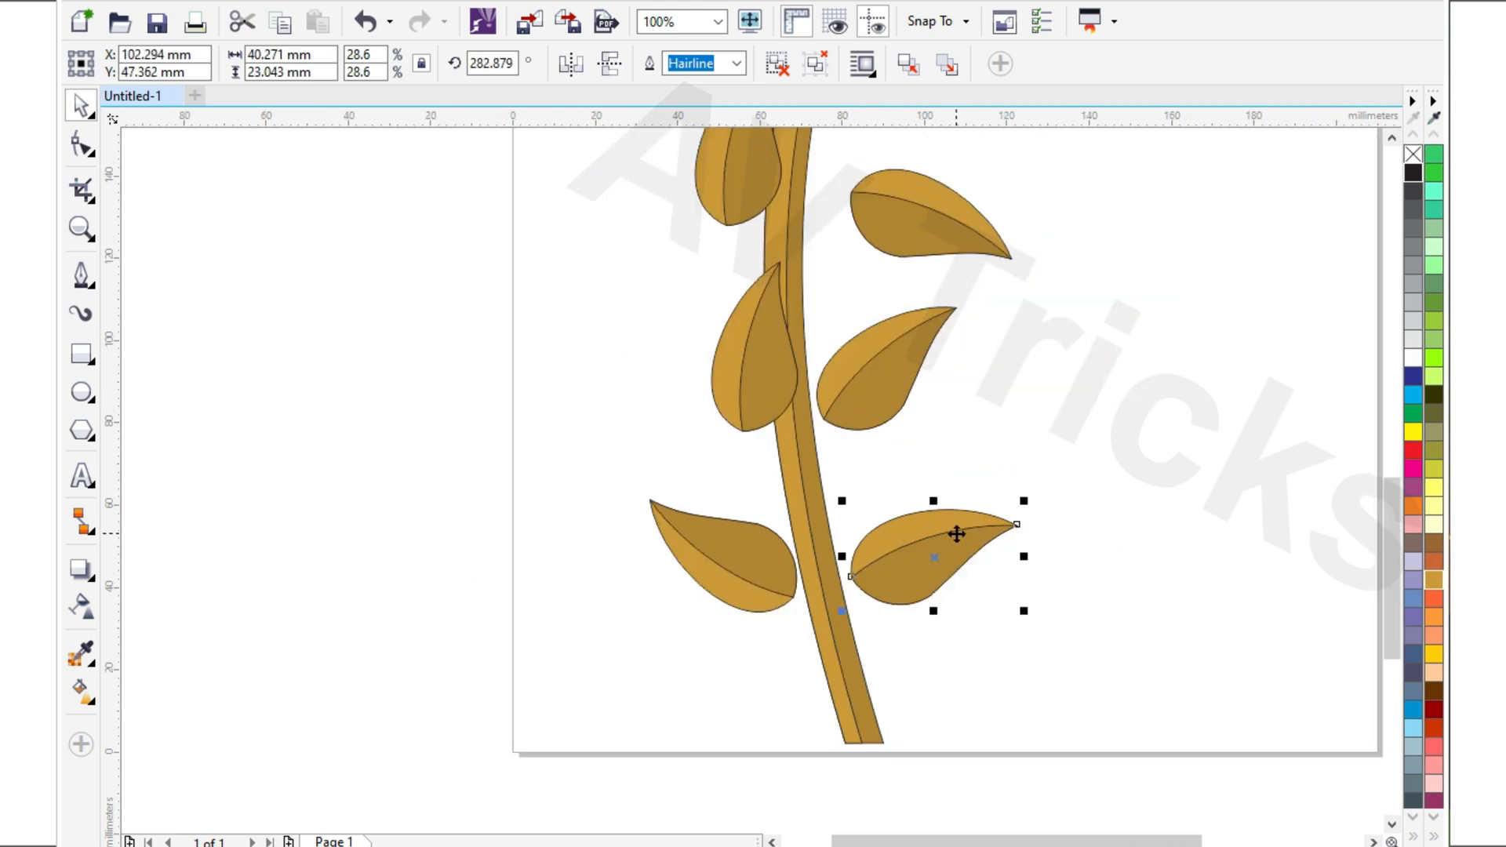
{"action": "left_click_drag", "start_coordinate": [1008, 471], "coordinate": [992, 460]}
{"action": "scroll", "coordinate": [890, 552], "scroll_direction": "up", "scroll_amount": 1}
{"action": "left_click_drag", "start_coordinate": [887, 552], "coordinate": [866, 501]}
{"action": "scroll", "coordinate": [857, 619], "scroll_direction": "down", "scroll_amount": 1}
{"action": "scroll", "coordinate": [805, 301], "scroll_direction": "up", "scroll_amount": 1}
Rotate the second-lowest outer leaf to about 36° and move it beside the stem
{"action": "left_click", "coordinate": [670, 406]}
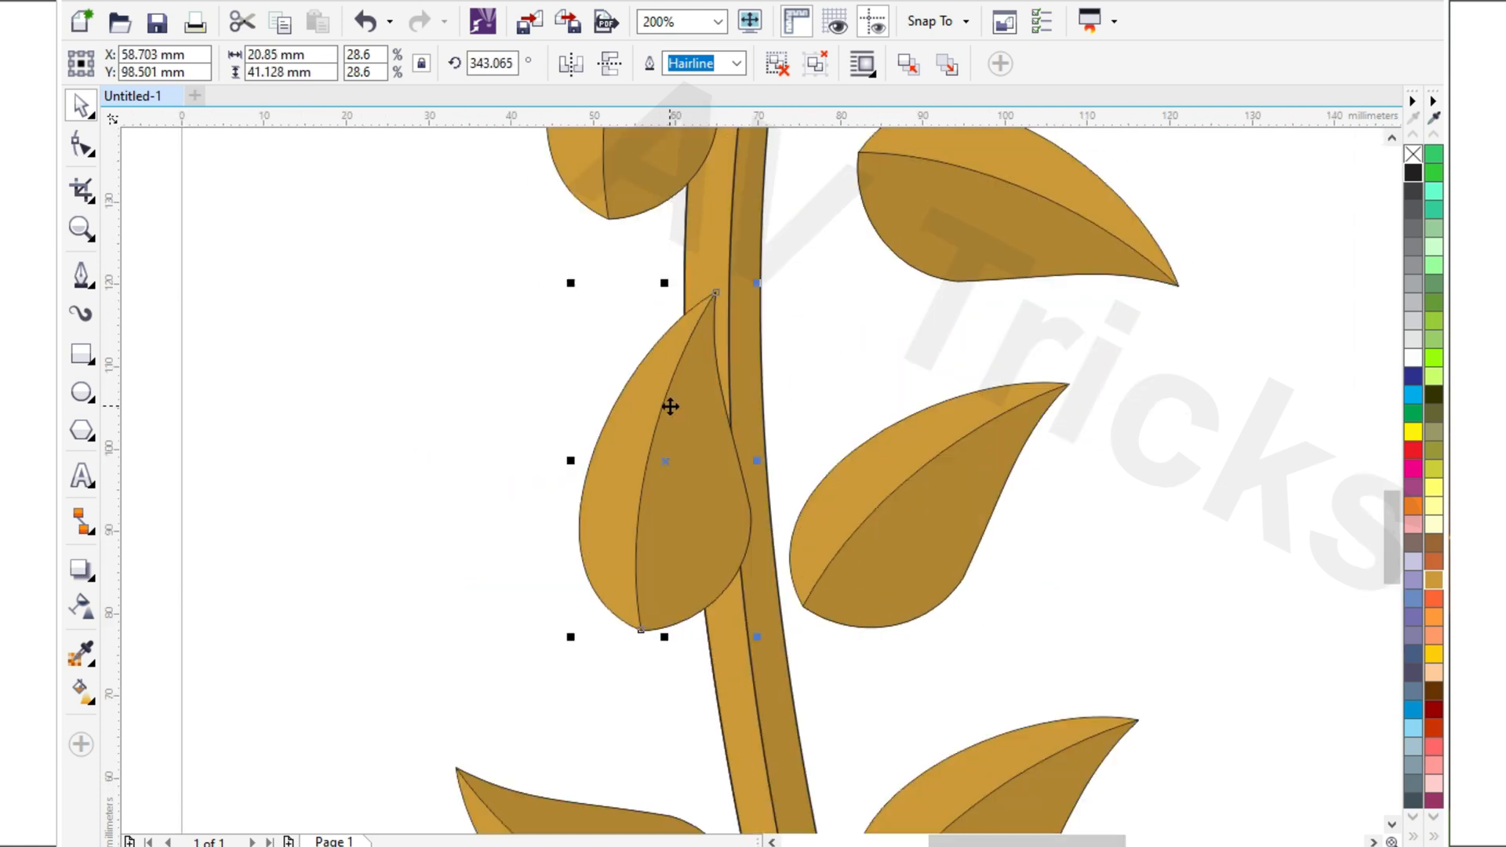
{"action": "left_click_drag", "start_coordinate": [570, 284], "coordinate": [467, 436]}
{"action": "left_click_drag", "start_coordinate": [659, 474], "coordinate": [539, 528]}
{"action": "scroll", "coordinate": [745, 572], "scroll_direction": "down", "scroll_amount": 1}
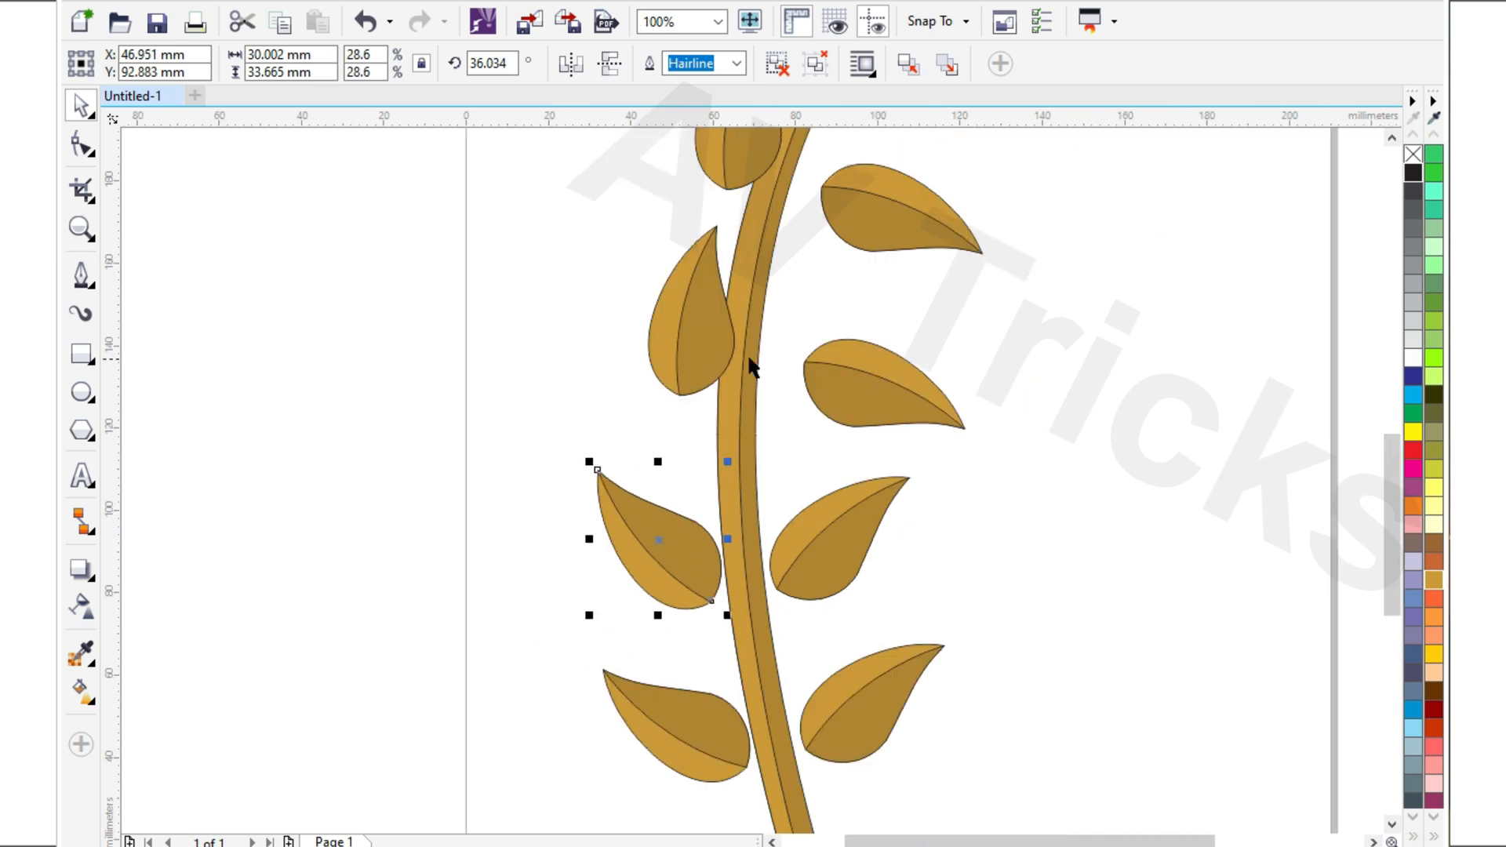
Lower the third-lowest outer leaf, rotate it to point away from the stem and place it against the outer edge
{"action": "scroll", "coordinate": [747, 359], "scroll_direction": "up", "scroll_amount": 1}
{"action": "left_click_drag", "start_coordinate": [658, 245], "coordinate": [644, 324]}
{"action": "scroll", "coordinate": [644, 324], "scroll_direction": "down", "scroll_amount": 1}
{"action": "scroll", "coordinate": [638, 285], "scroll_direction": "up", "scroll_amount": 1}
{"action": "left_click", "coordinate": [638, 285]}
{"action": "left_click_drag", "start_coordinate": [530, 204], "coordinate": [390, 345]}
{"action": "left_click_drag", "start_coordinate": [687, 430], "coordinate": [608, 408]}
Rotate the third-lowest inner leaf to about 287° and move it beside the stem
{"action": "scroll", "coordinate": [607, 408], "scroll_direction": "down", "scroll_amount": 1}
{"action": "scroll", "coordinate": [687, 300], "scroll_direction": "up", "scroll_amount": 1}
{"action": "left_click", "coordinate": [840, 548]}
{"action": "left_click", "coordinate": [840, 549]}
{"action": "left_click_drag", "start_coordinate": [777, 463], "coordinate": [759, 612]}
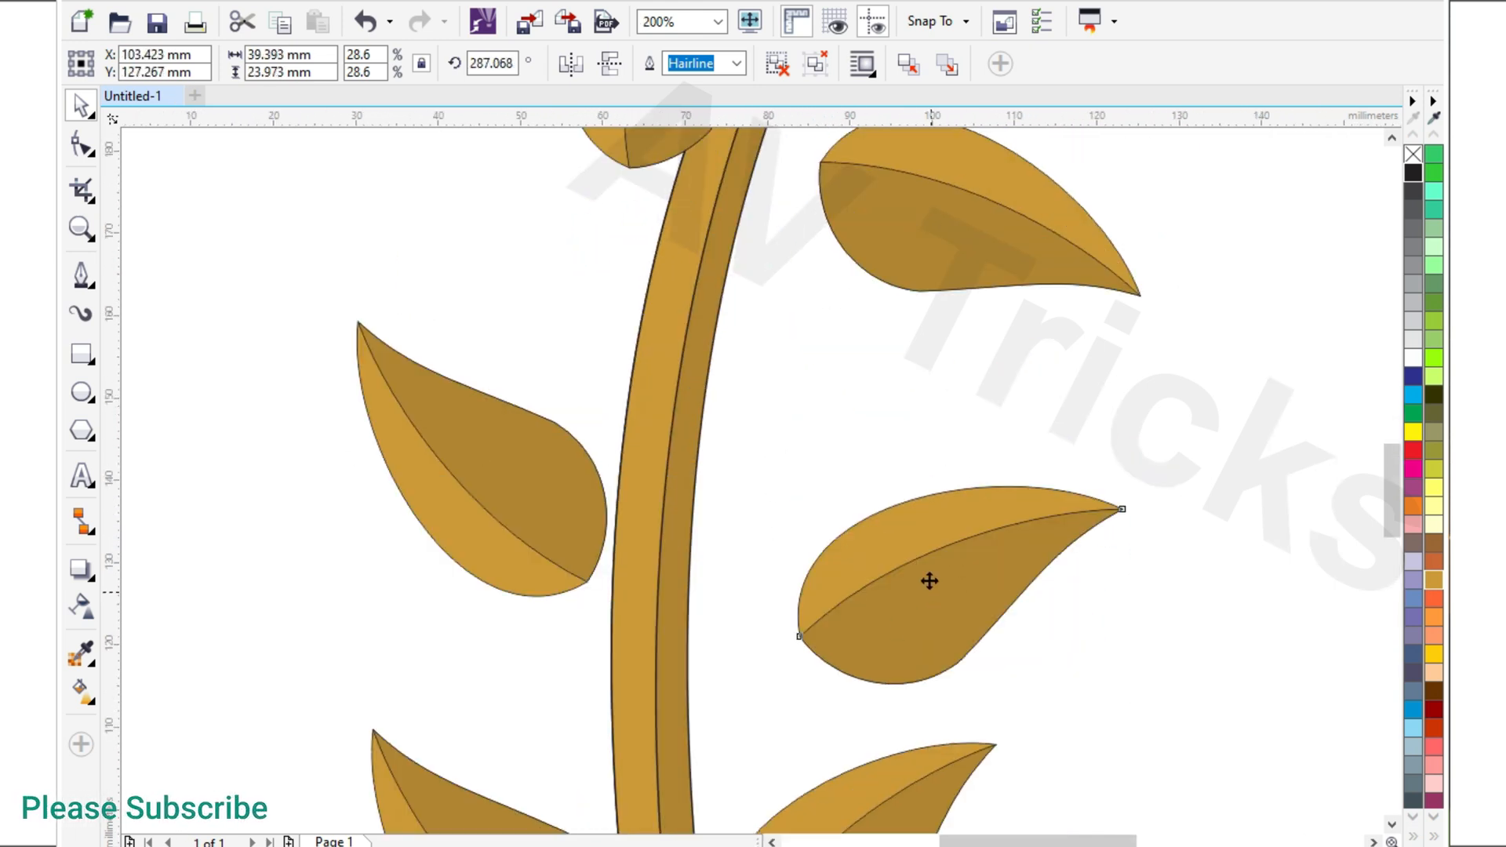
{"action": "left_click_drag", "start_coordinate": [928, 581], "coordinate": [841, 525]}
Move the fourth-lowest outer leaf beside the stem and rotate it to about 30° so it points up and outward
{"action": "scroll", "coordinate": [797, 592], "scroll_direction": "down", "scroll_amount": 1}
{"action": "scroll", "coordinate": [768, 306], "scroll_direction": "up", "scroll_amount": 1}
{"action": "left_click_drag", "start_coordinate": [680, 326], "coordinate": [649, 382]}
{"action": "left_click", "coordinate": [650, 360]}
{"action": "left_click_drag", "start_coordinate": [564, 165], "coordinate": [571, 337]}
{"action": "left_click_drag", "start_coordinate": [640, 338], "coordinate": [558, 346]}
{"action": "left_click", "coordinate": [557, 346]}
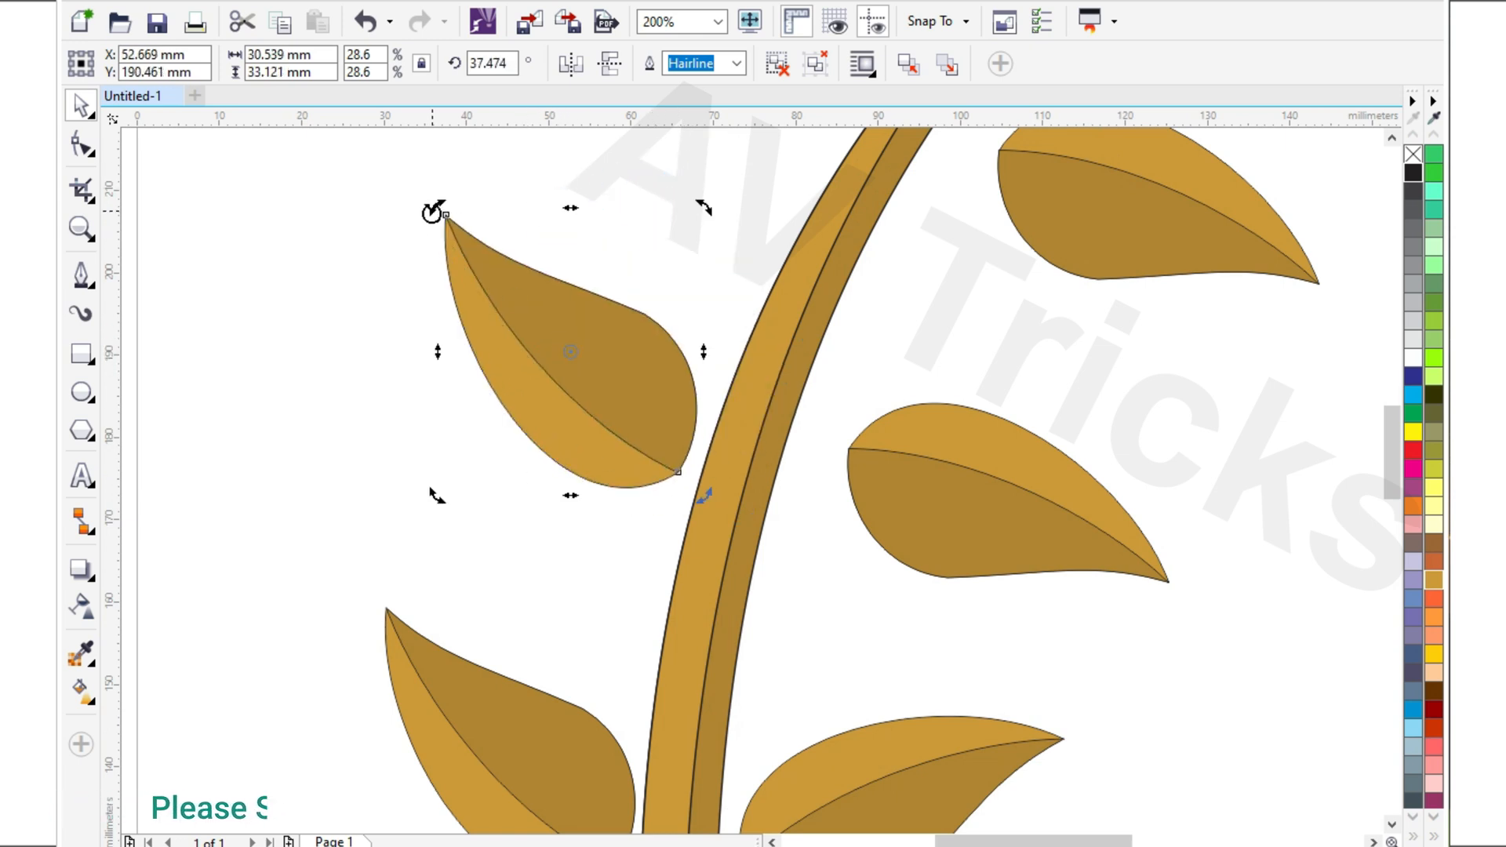
{"action": "left_click_drag", "start_coordinate": [433, 212], "coordinate": [465, 201]}
Rotate the fourth-lowest inner leaf to about 281° and move it closer to the stem
{"action": "scroll", "coordinate": [645, 530], "scroll_direction": "down", "scroll_amount": 1}
{"action": "scroll", "coordinate": [798, 500], "scroll_direction": "up", "scroll_amount": 1}
{"action": "left_click", "coordinate": [823, 499]}
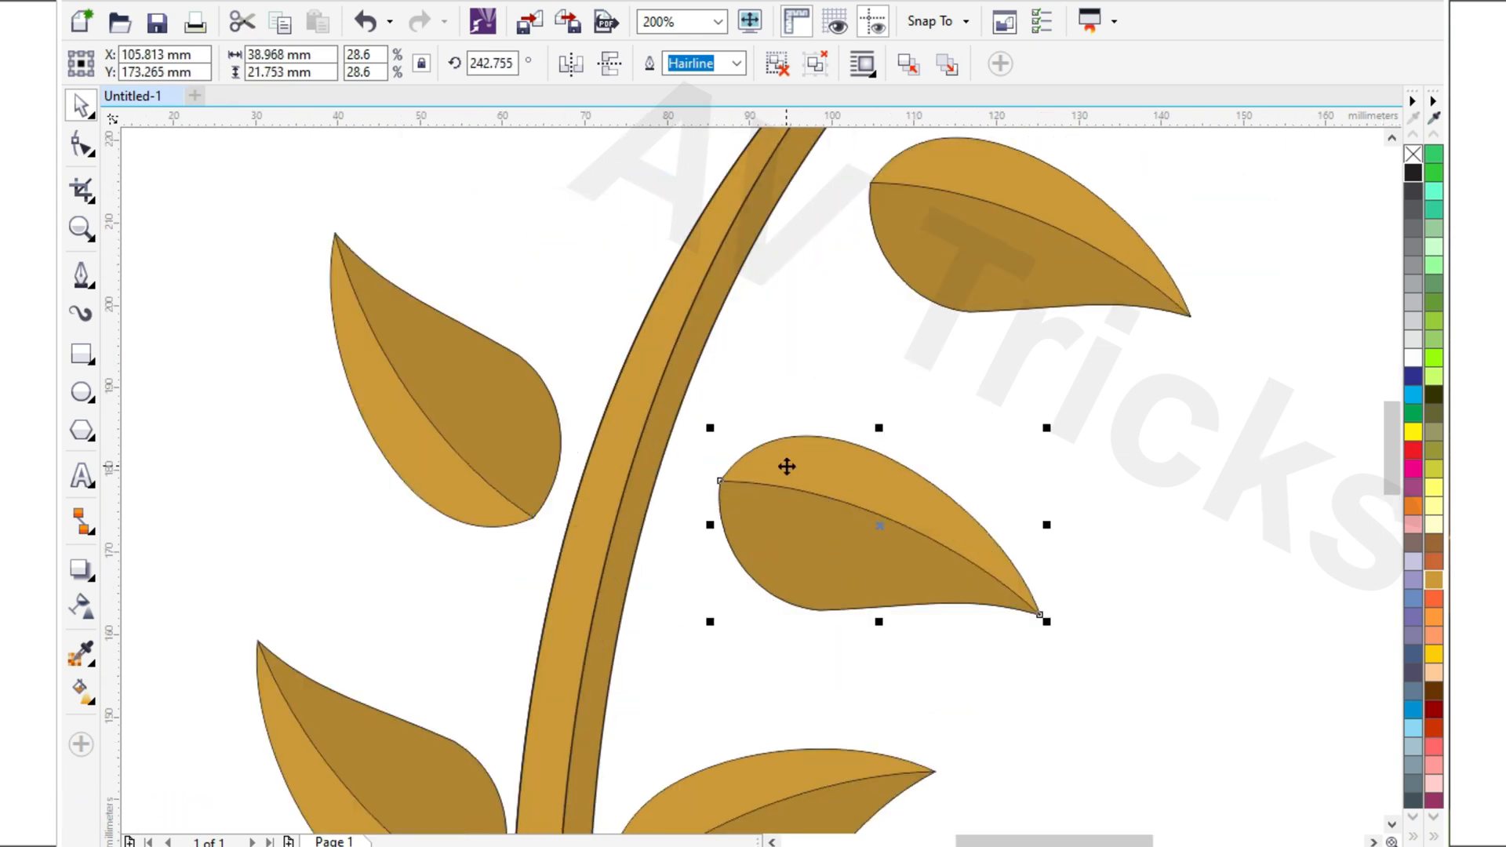
{"action": "left_click_drag", "start_coordinate": [701, 461], "coordinate": [700, 549]}
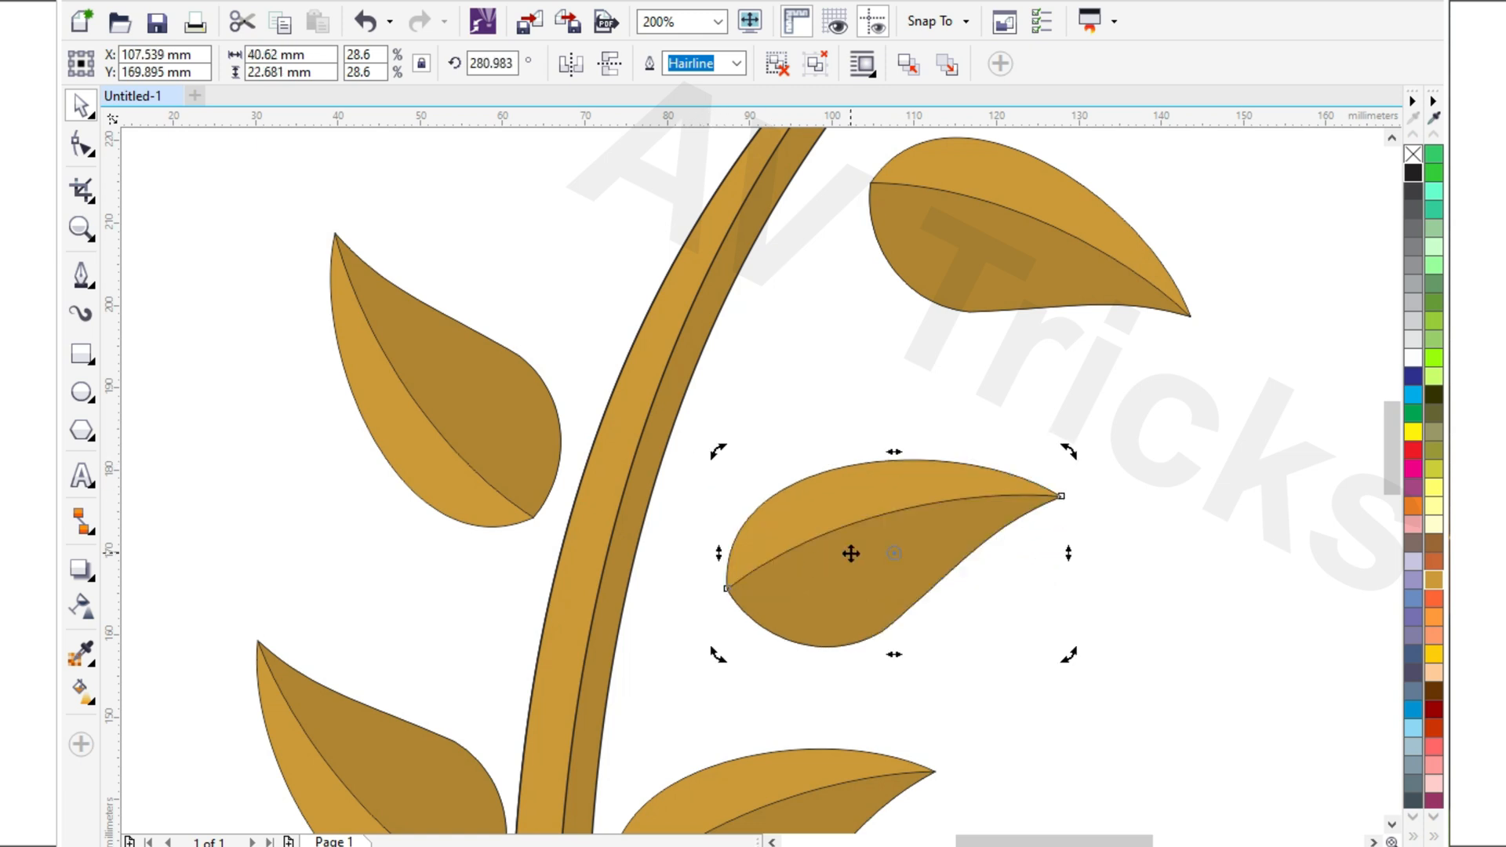
{"action": "left_click_drag", "start_coordinate": [850, 551], "coordinate": [801, 508]}
Rotate the fifth-lowest outer leaf to about 6° and move it against the stem's outer edge
{"action": "scroll", "coordinate": [737, 253], "scroll_direction": "down", "scroll_amount": 1}
{"action": "scroll", "coordinate": [585, 327], "scroll_direction": "up", "scroll_amount": 1}
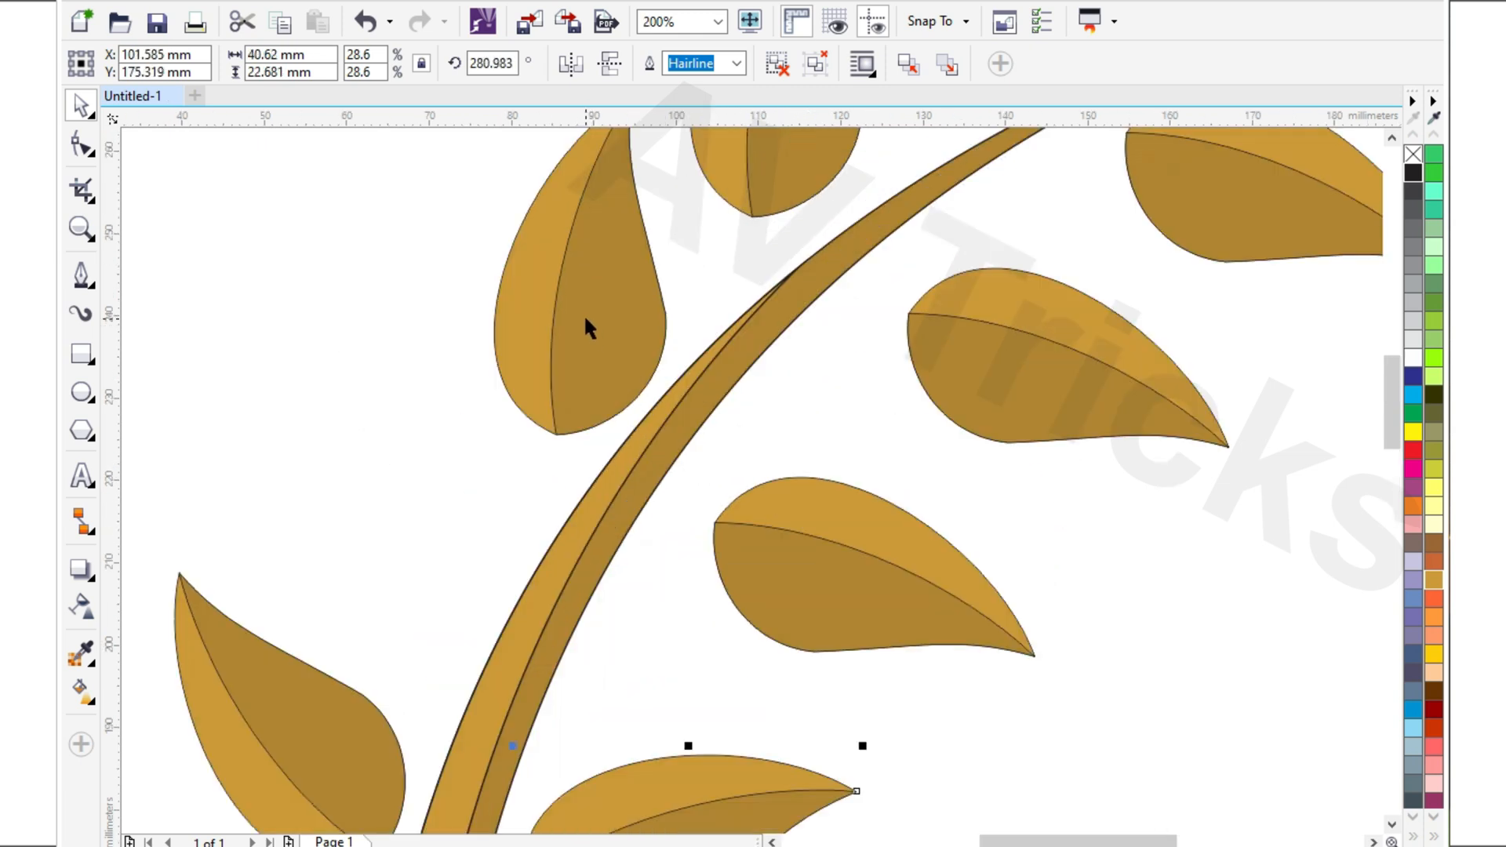
{"action": "left_click", "coordinate": [549, 366]}
{"action": "scroll", "coordinate": [512, 371], "scroll_direction": "down", "scroll_amount": 1}
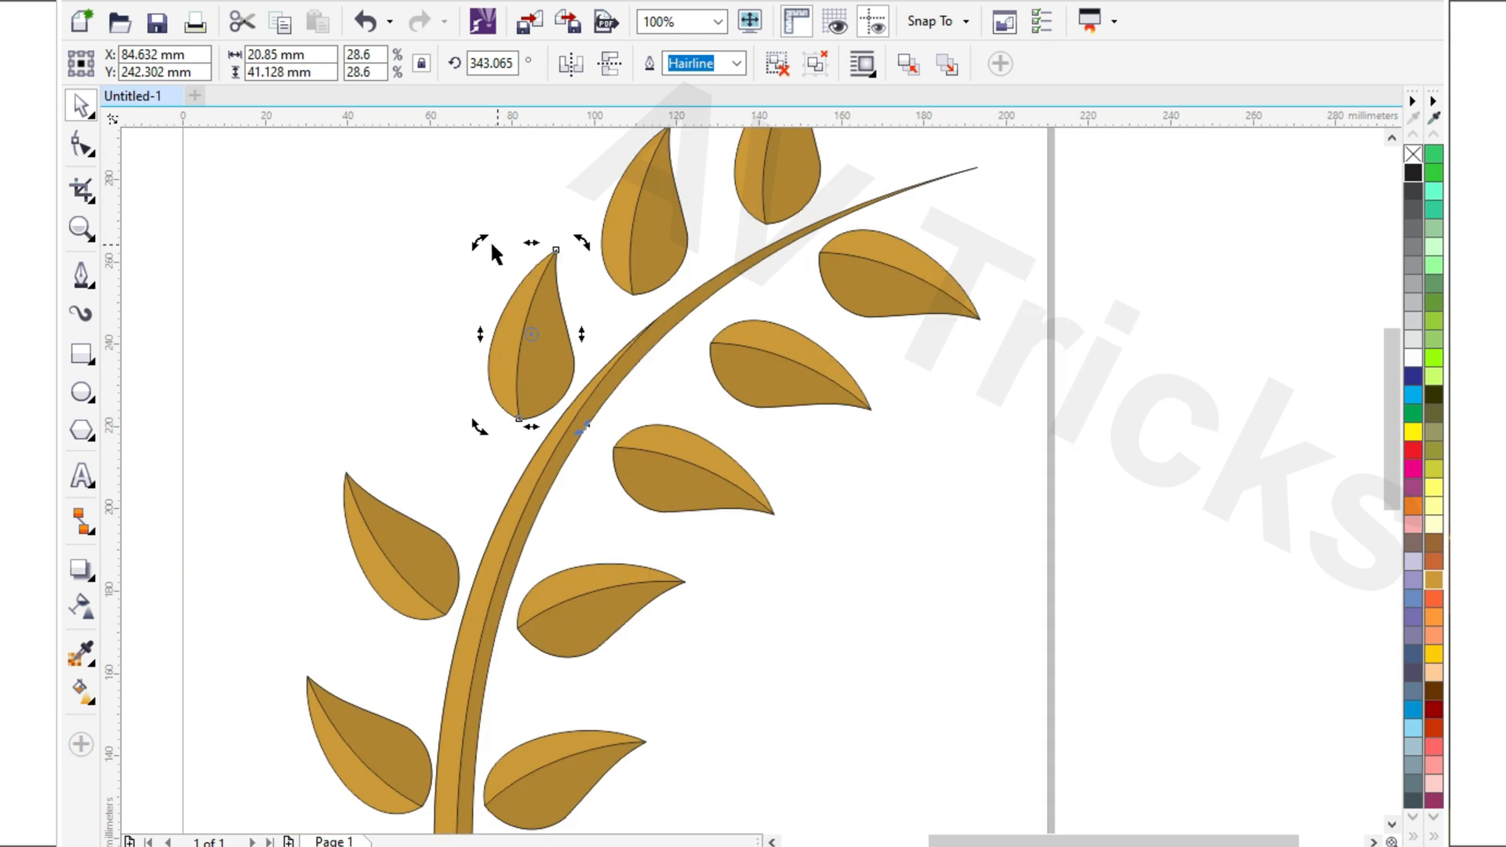
{"action": "left_click_drag", "start_coordinate": [432, 259], "coordinate": [433, 261]}
{"action": "left_click_drag", "start_coordinate": [485, 373], "coordinate": [483, 373]}
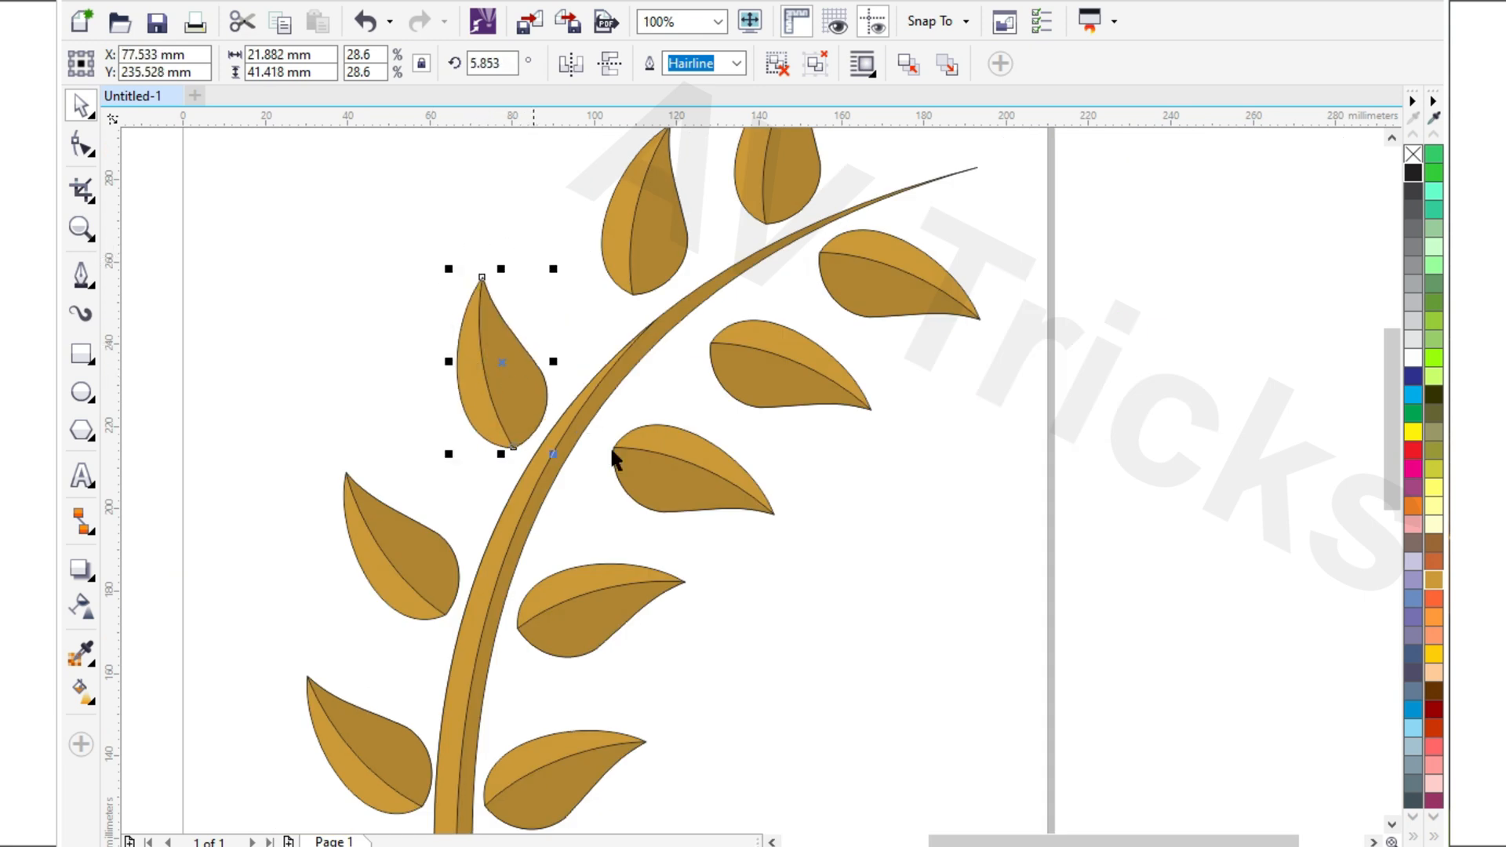
Move the fifth- and sixth-lowest inner leaves and the sixth-lowest outer leaf closer to the stem
{"action": "left_click_drag", "start_coordinate": [653, 475], "coordinate": [630, 482]}
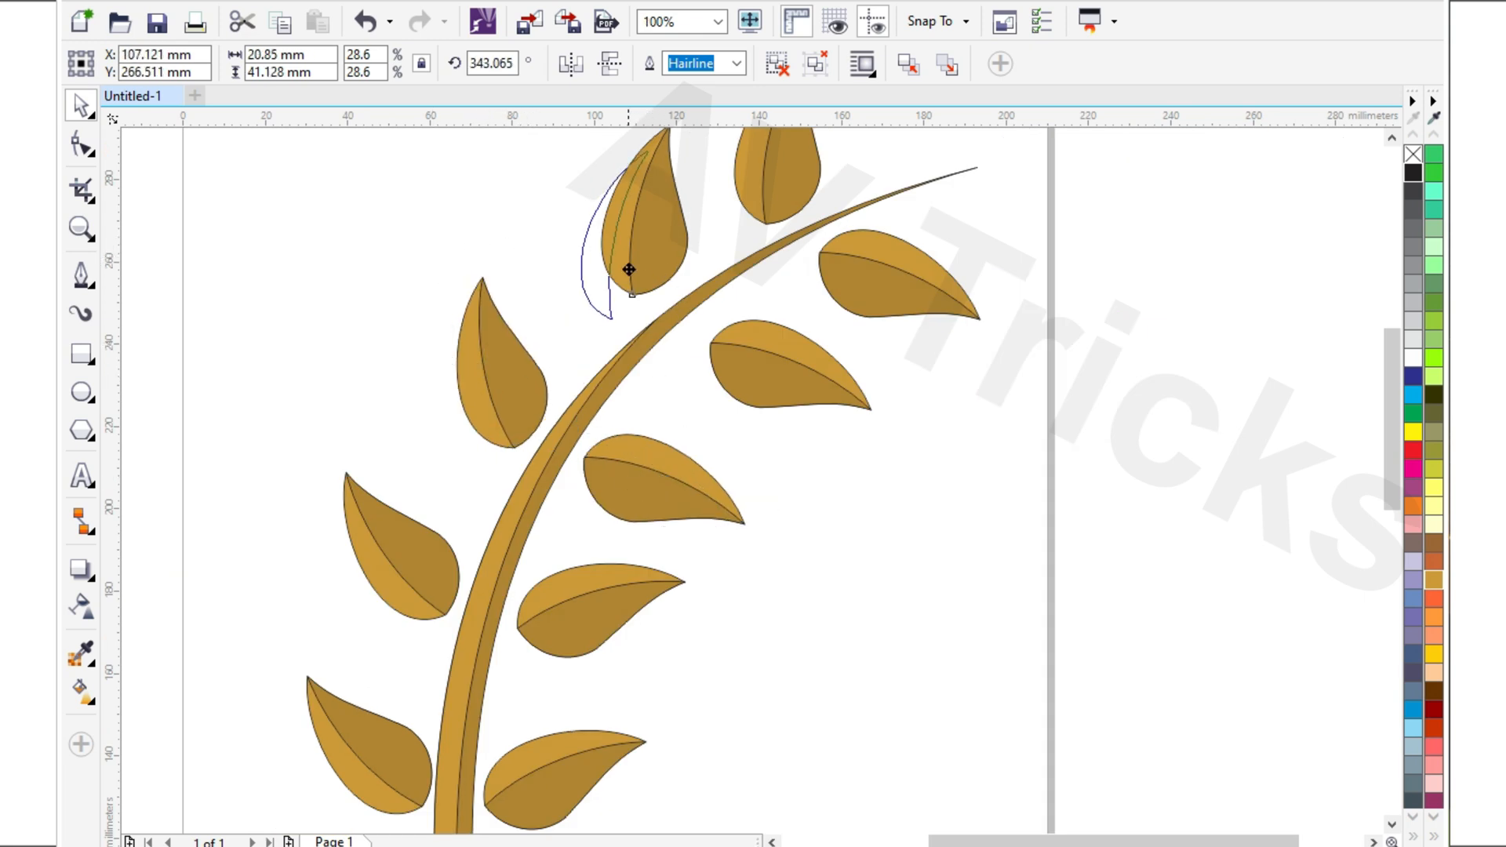
{"action": "left_click_drag", "start_coordinate": [642, 274], "coordinate": [642, 276]}
{"action": "left_click_drag", "start_coordinate": [697, 367], "coordinate": [694, 368]}
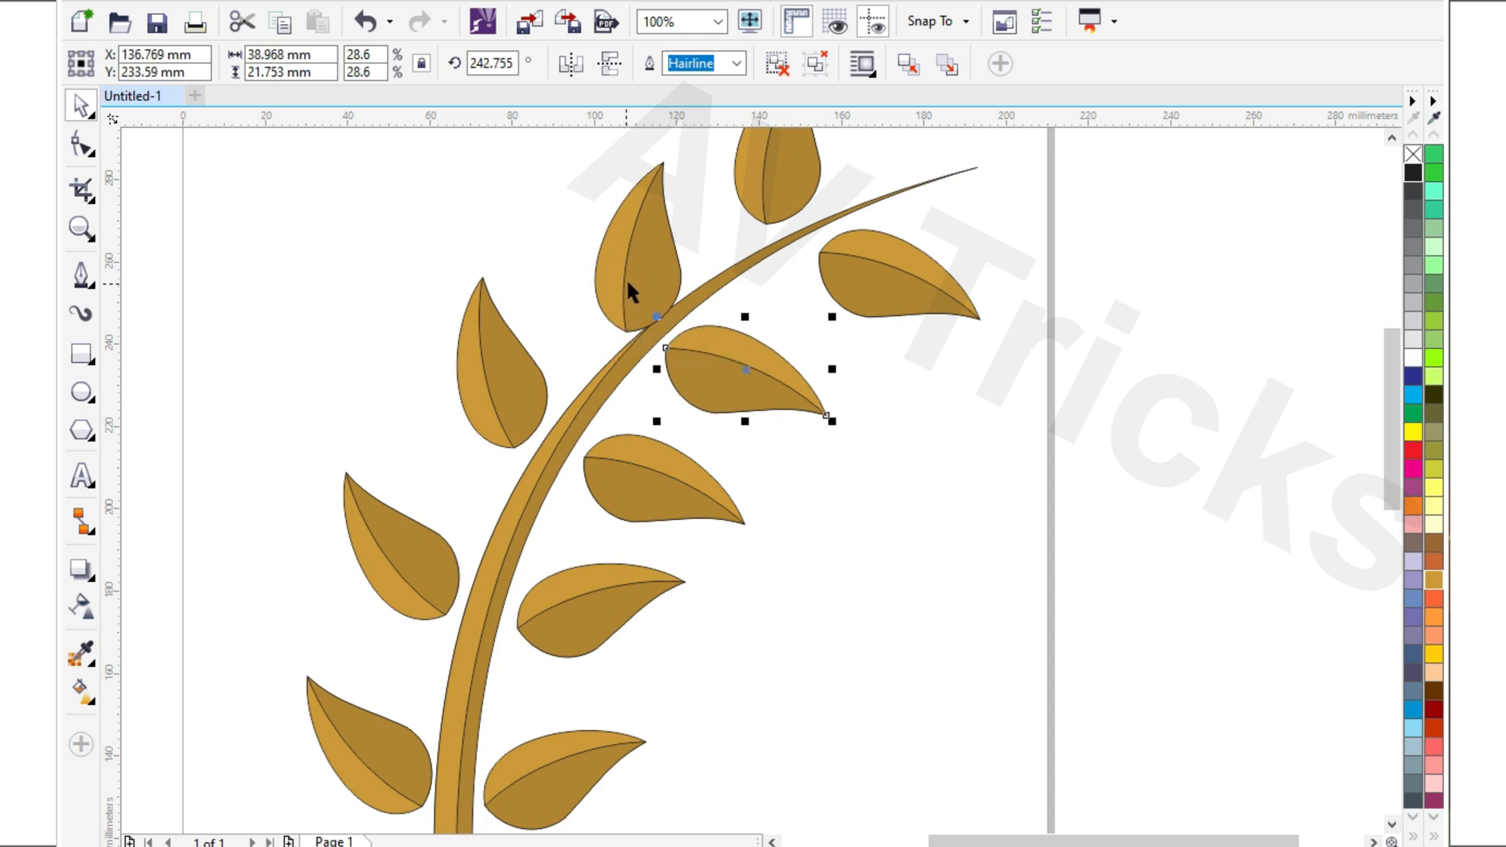
{"action": "scroll", "coordinate": [627, 410], "scroll_direction": "down", "scroll_amount": 1}
{"action": "left_click_drag", "start_coordinate": [639, 267], "coordinate": [662, 314]}
Place a leaf scaled to 41% and rotated to about 269° at the stem's tip, with its base joined to the stem
{"action": "scroll", "coordinate": [745, 273], "scroll_direction": "up", "scroll_amount": 1}
{"action": "left_click", "coordinate": [727, 373]}
{"action": "left_click_drag", "start_coordinate": [727, 373], "coordinate": [785, 257]}
{"action": "left_click_drag", "start_coordinate": [860, 309], "coordinate": [733, 371]}
{"action": "scroll", "coordinate": [797, 313], "scroll_direction": "up", "scroll_amount": 3}
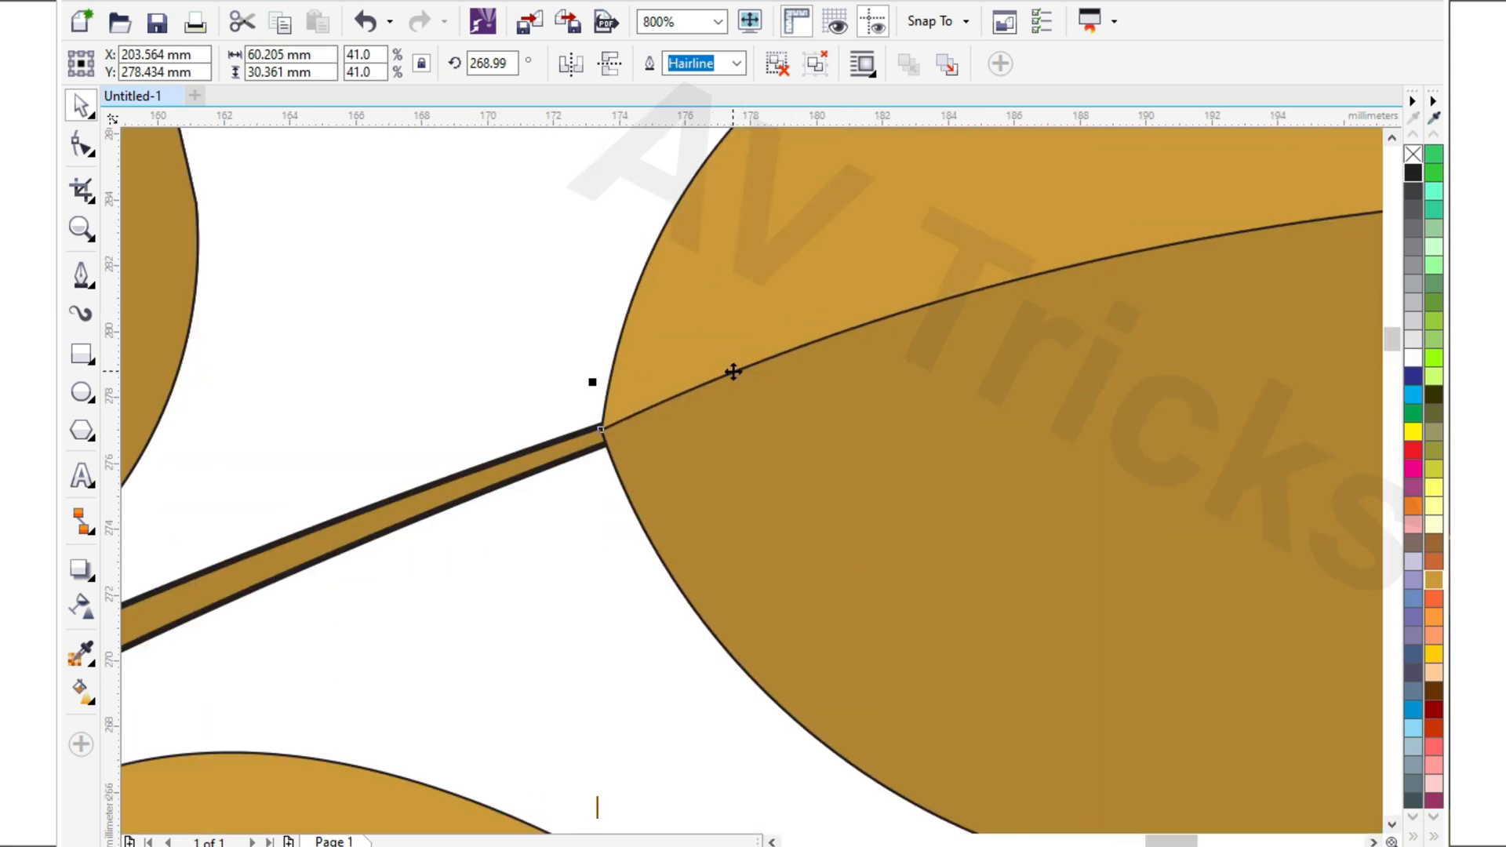
{"action": "scroll", "coordinate": [731, 375], "scroll_direction": "down", "scroll_amount": 8}
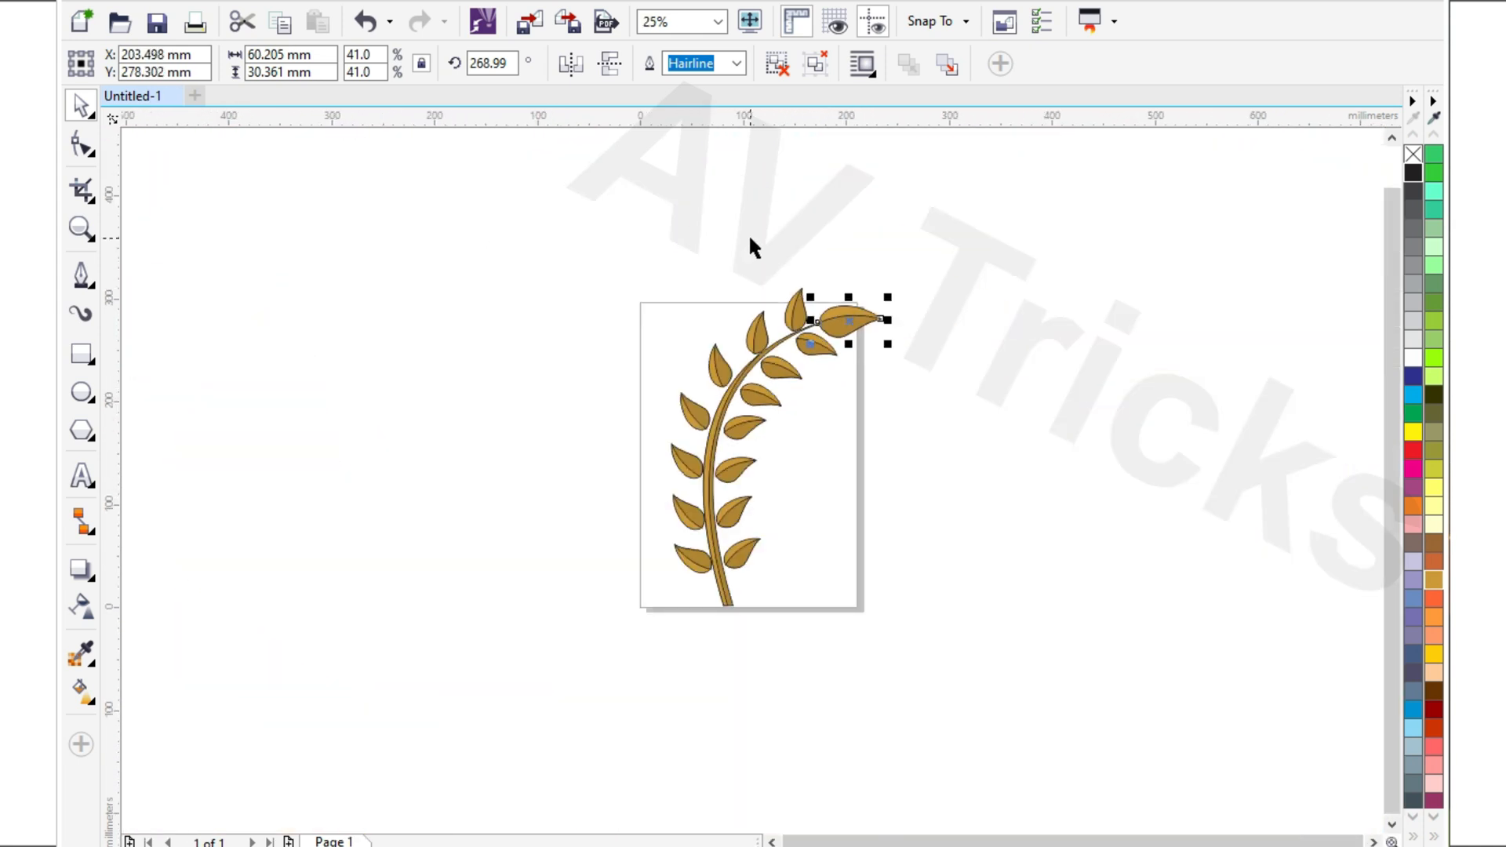
{"action": "left_click", "coordinate": [818, 296]}
Enlarge the fourth-lowest inner leaf to about 34.2% scale and slightly enlarge the third-lowest inner leaf
{"action": "scroll", "coordinate": [784, 295], "scroll_direction": "up", "scroll_amount": 5}
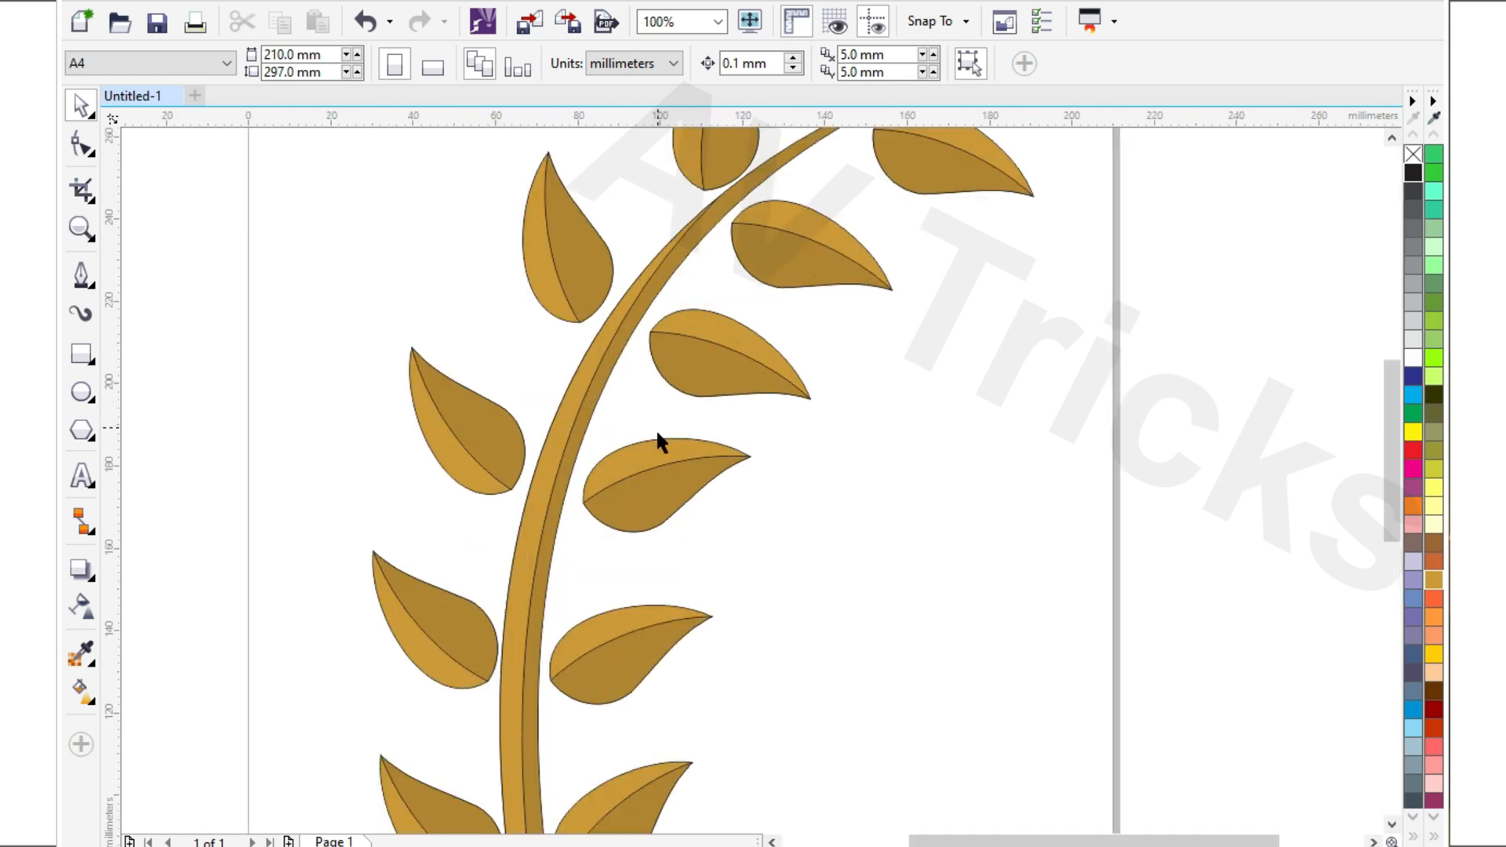
{"action": "left_click", "coordinate": [751, 470]}
{"action": "left_click_drag", "start_coordinate": [785, 541], "coordinate": [809, 543]}
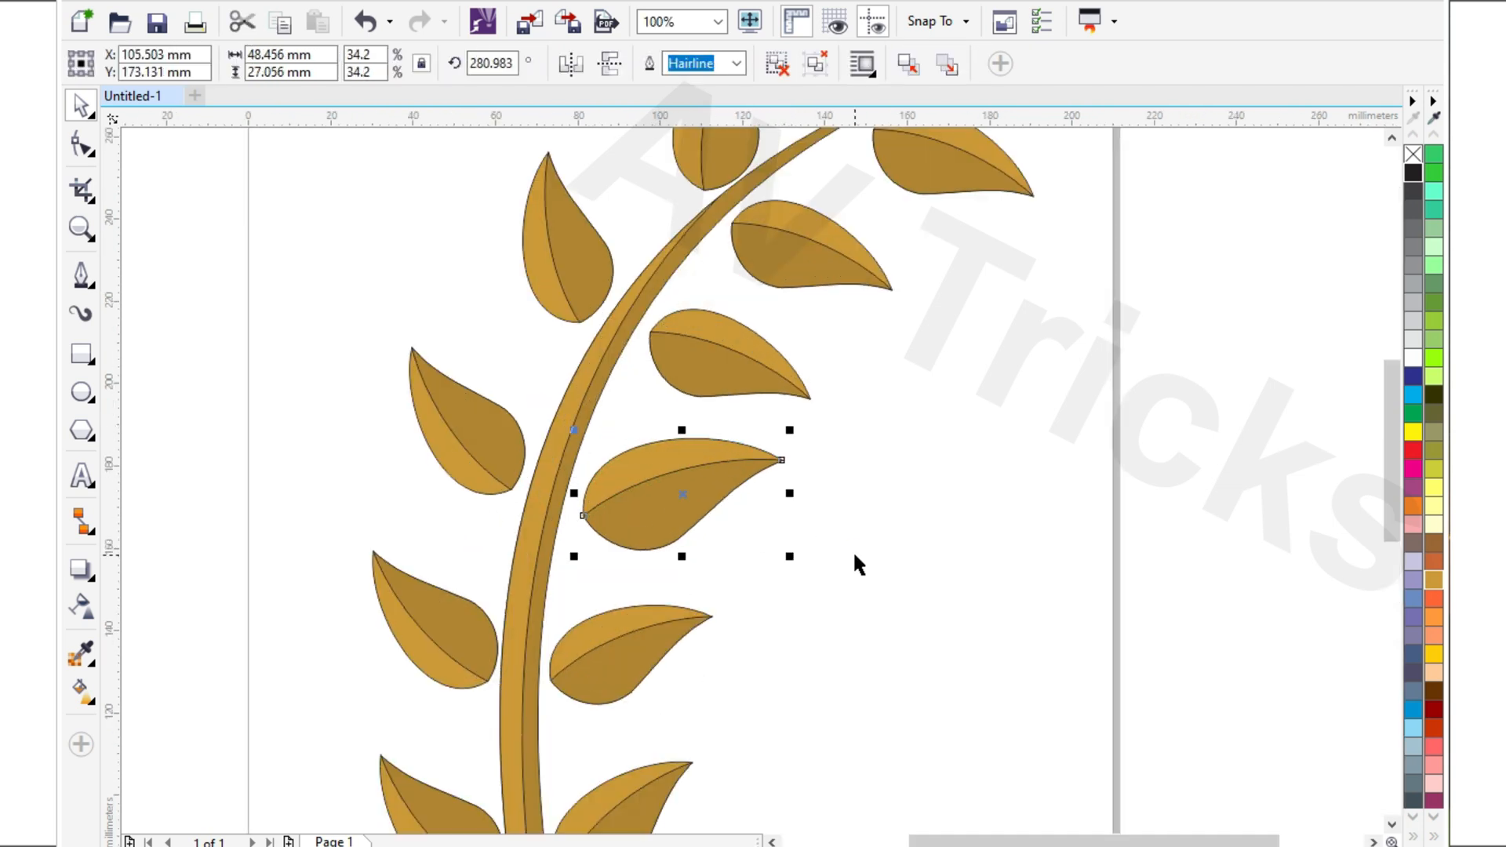
{"action": "scroll", "coordinate": [702, 398], "scroll_direction": "down", "scroll_amount": 1}
{"action": "scroll", "coordinate": [679, 563], "scroll_direction": "up", "scroll_amount": 1}
{"action": "left_click", "coordinate": [668, 502]}
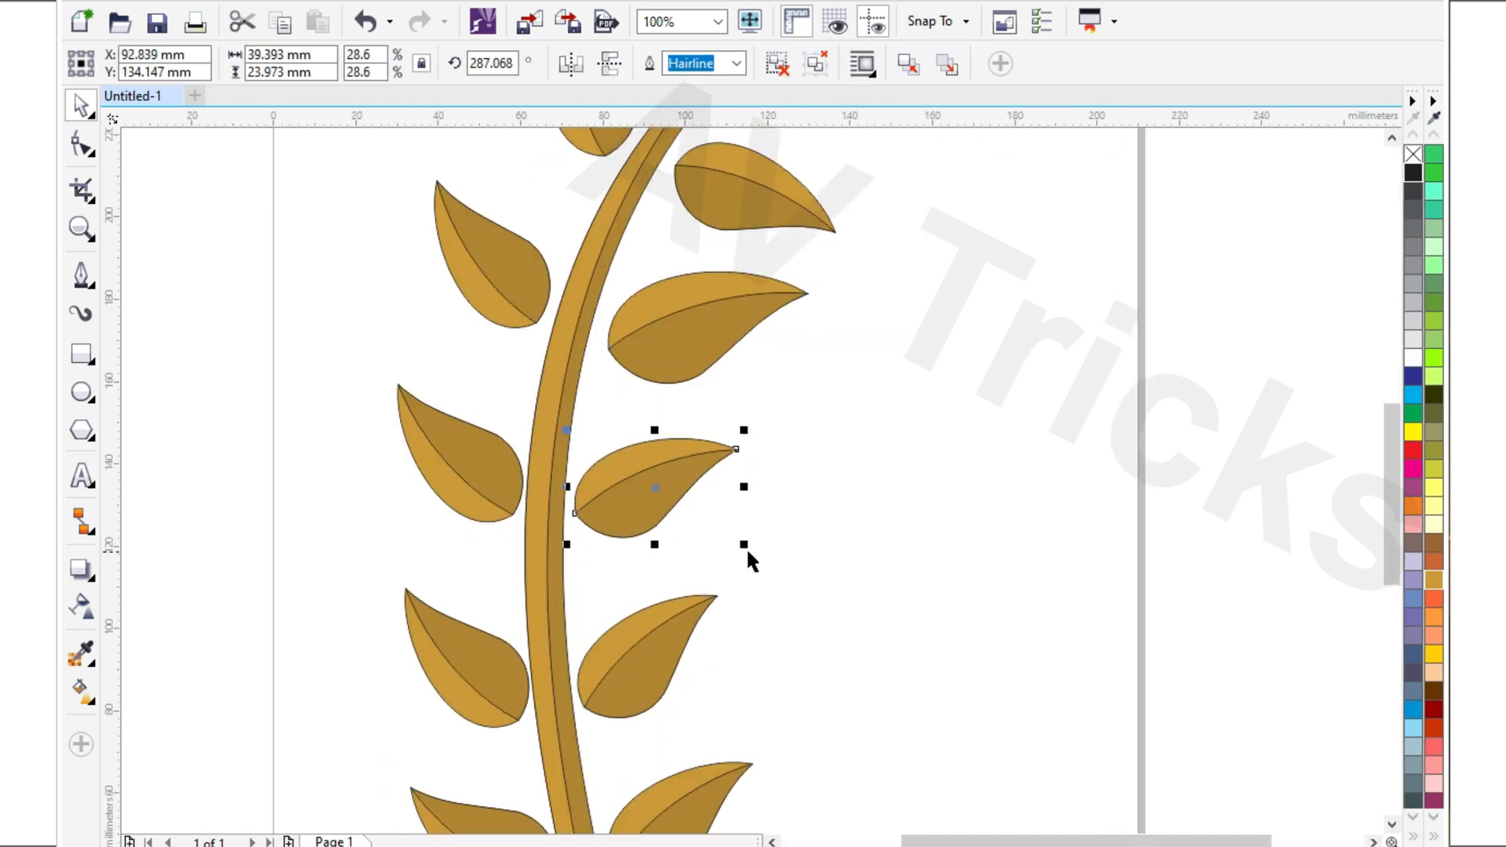
{"action": "left_click_drag", "start_coordinate": [776, 556], "coordinate": [772, 554]}
Enlarge the second-lowest and lowest inner leaves outward, keeping their bases beside the stem
{"action": "scroll", "coordinate": [738, 370], "scroll_direction": "down", "scroll_amount": 1}
{"action": "scroll", "coordinate": [699, 544], "scroll_direction": "up", "scroll_amount": 1}
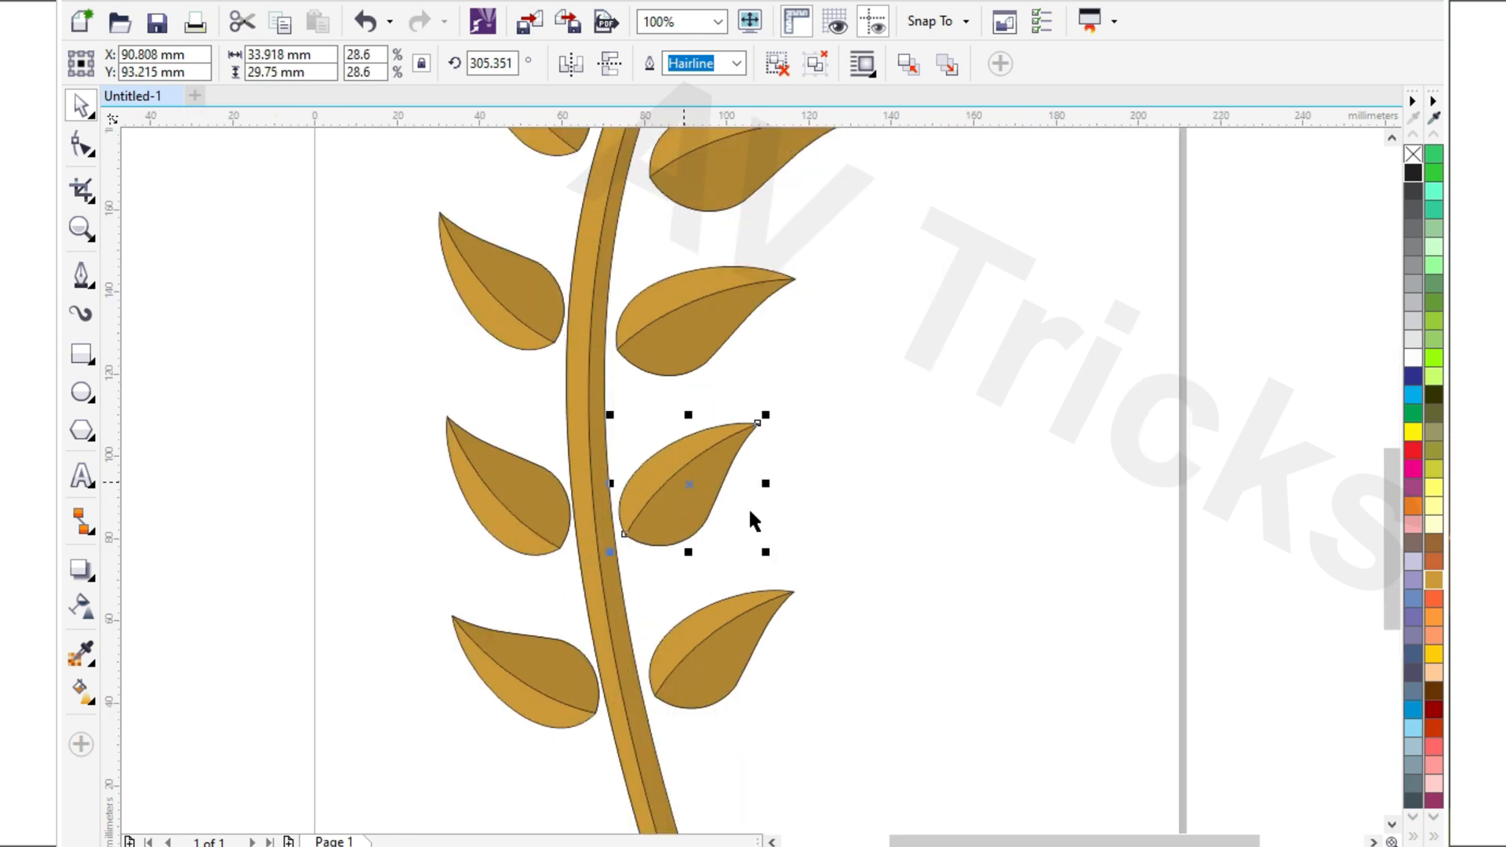
{"action": "left_click", "coordinate": [765, 404]}
{"action": "left_click", "coordinate": [751, 430]}
{"action": "left_click_drag", "start_coordinate": [769, 412], "coordinate": [811, 380]}
{"action": "left_click", "coordinate": [733, 603]}
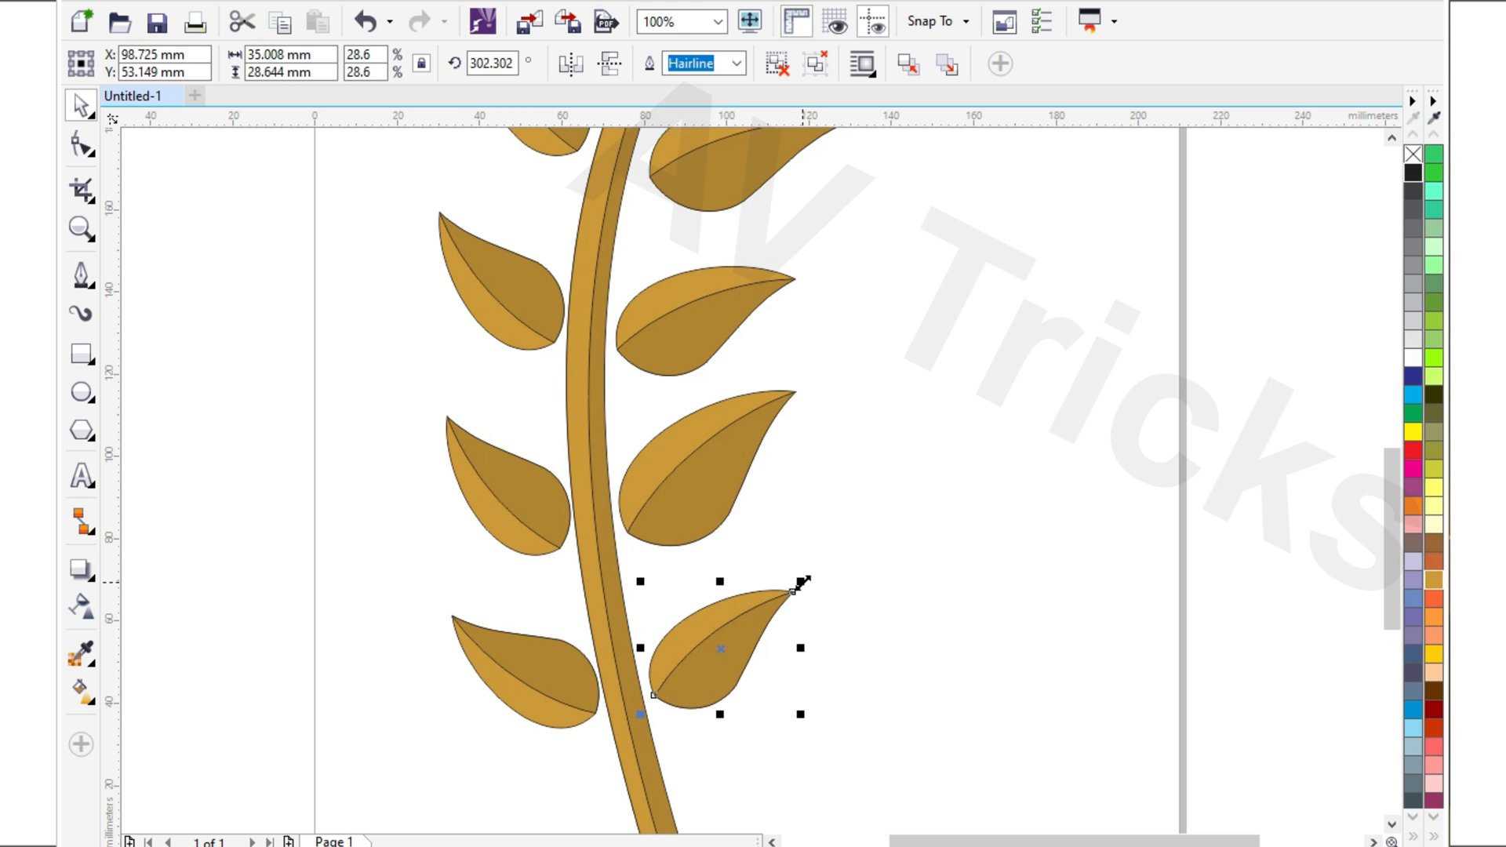
{"action": "left_click_drag", "start_coordinate": [801, 583], "coordinate": [847, 539]}
{"action": "scroll", "coordinate": [851, 492], "scroll_direction": "down", "scroll_amount": 2}
{"action": "left_click", "coordinate": [690, 397]}
Enlarge the fourth-lowest outer leaf to about 32.5% scale and the third-lowest outer leaf to about 34%
{"action": "scroll", "coordinate": [582, 415], "scroll_direction": "up", "scroll_amount": 1}
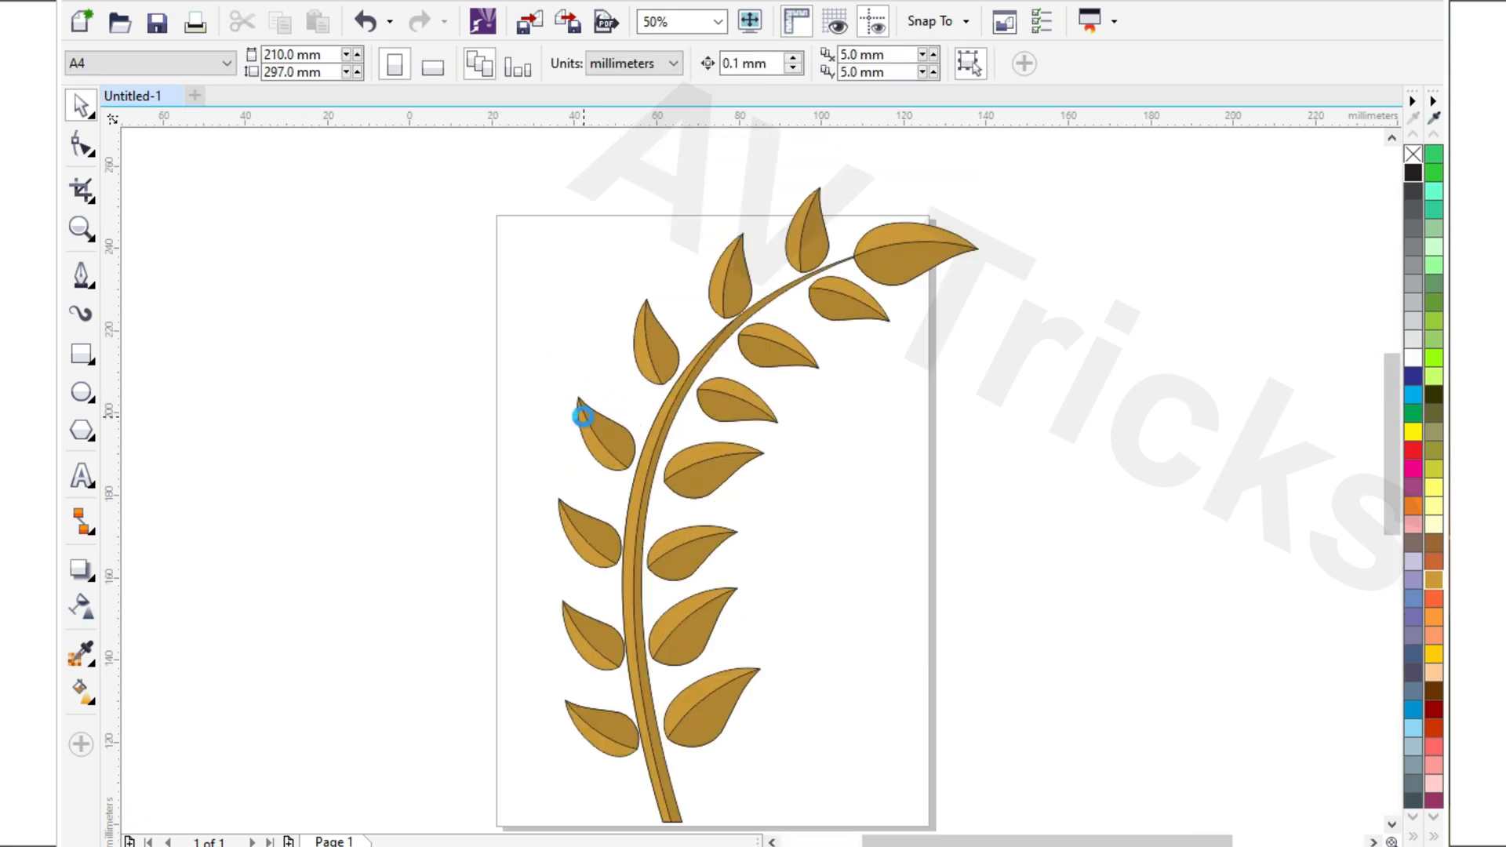
{"action": "scroll", "coordinate": [582, 415], "scroll_direction": "up", "scroll_amount": 1}
{"action": "left_click", "coordinate": [617, 448]}
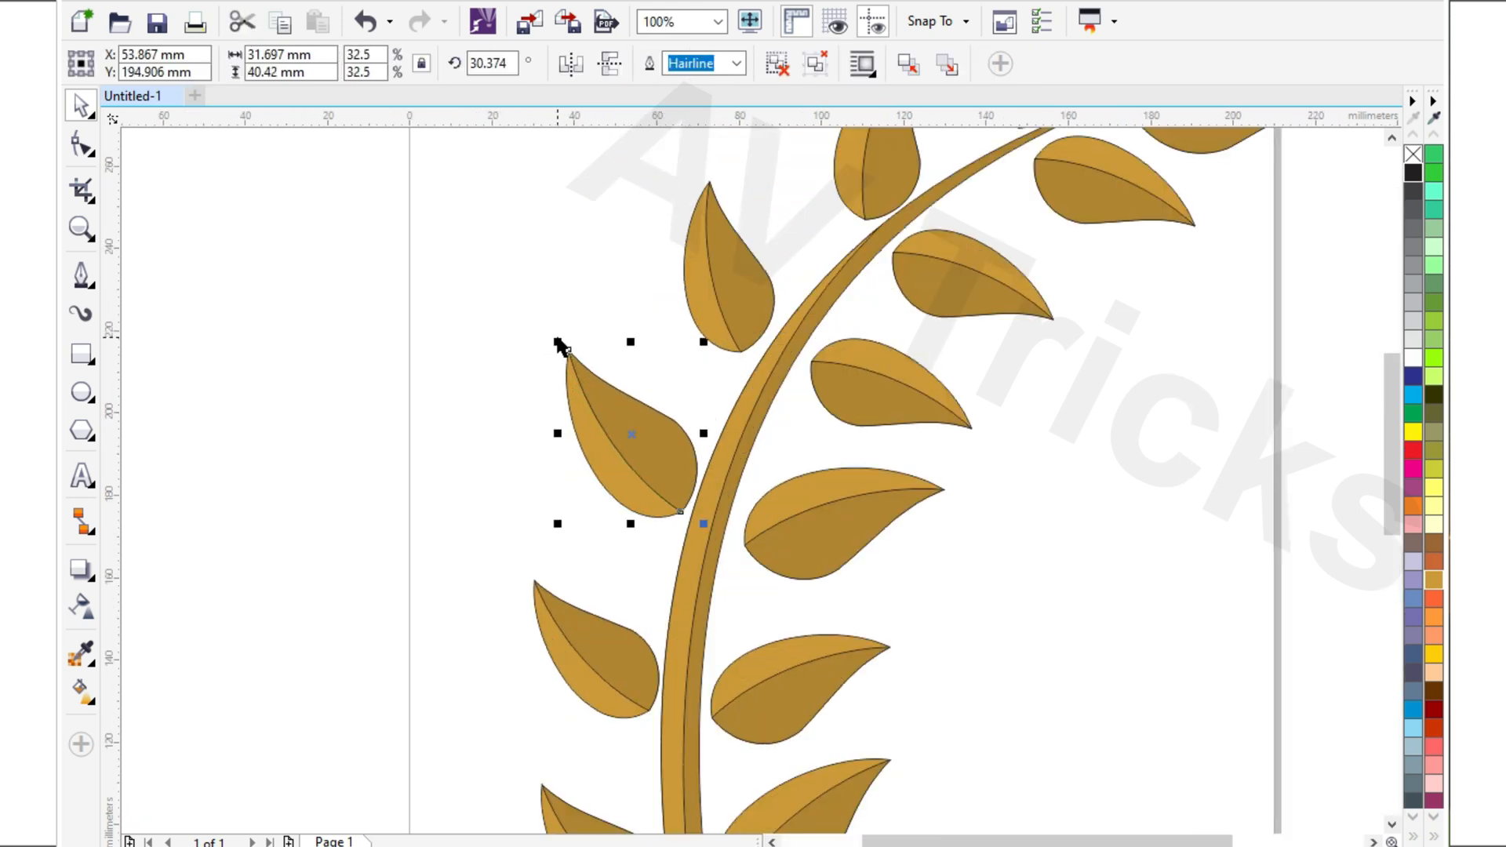
{"action": "scroll", "coordinate": [559, 342], "scroll_direction": "down", "scroll_amount": 1}
{"action": "scroll", "coordinate": [570, 516], "scroll_direction": "up", "scroll_amount": 1}
{"action": "left_click", "coordinate": [571, 496]}
{"action": "left_click", "coordinate": [526, 437]}
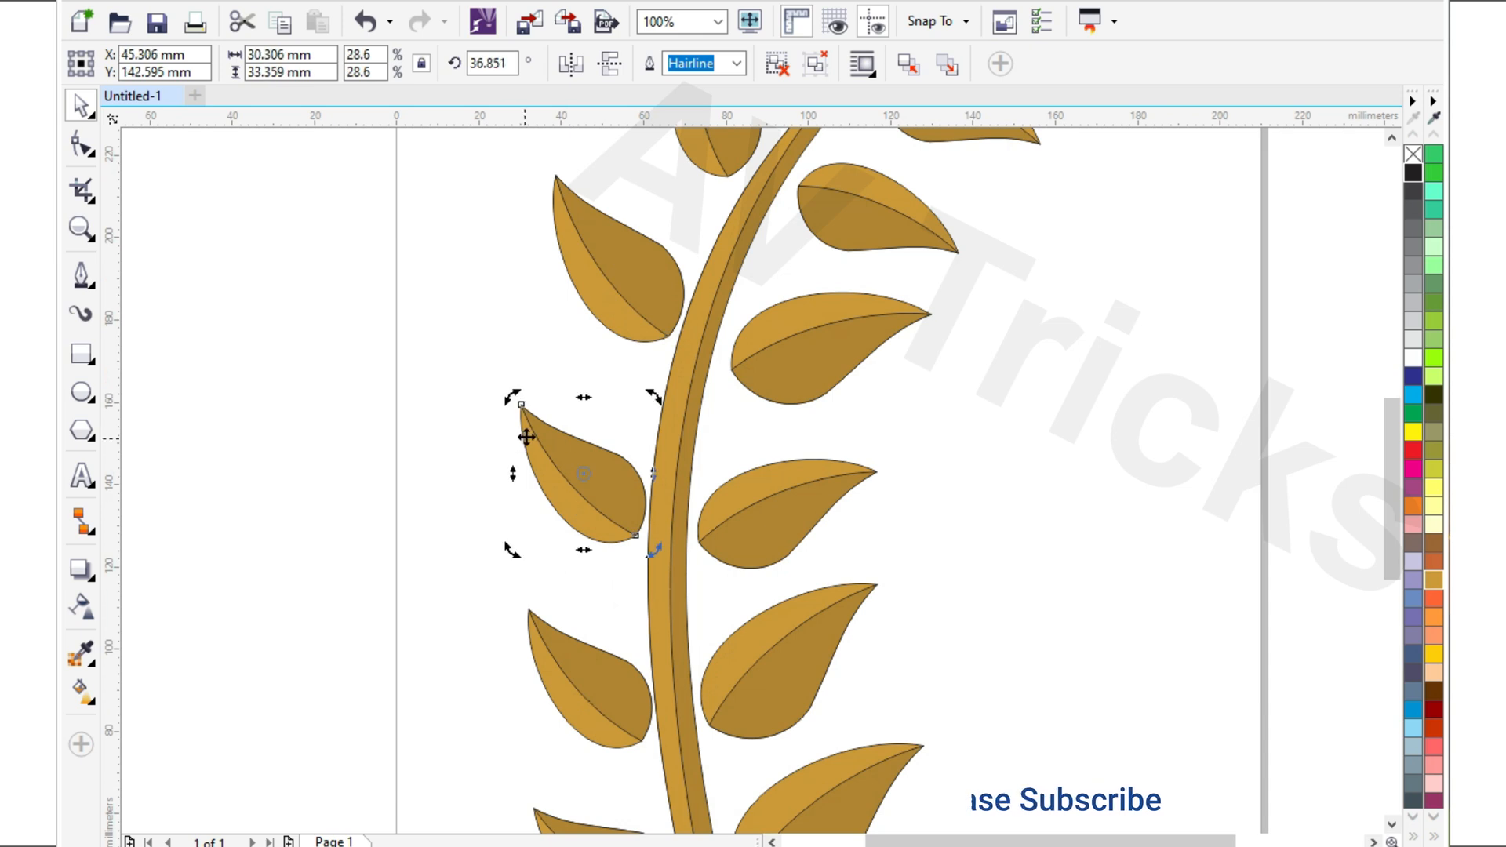
{"action": "left_click", "coordinate": [526, 437]}
{"action": "left_click_drag", "start_coordinate": [512, 397], "coordinate": [491, 370]}
Enlarge the second-lowest and lowest outer leaves outward, keeping their bases beside the stem
{"action": "scroll", "coordinate": [600, 405], "scroll_direction": "down", "scroll_amount": 1}
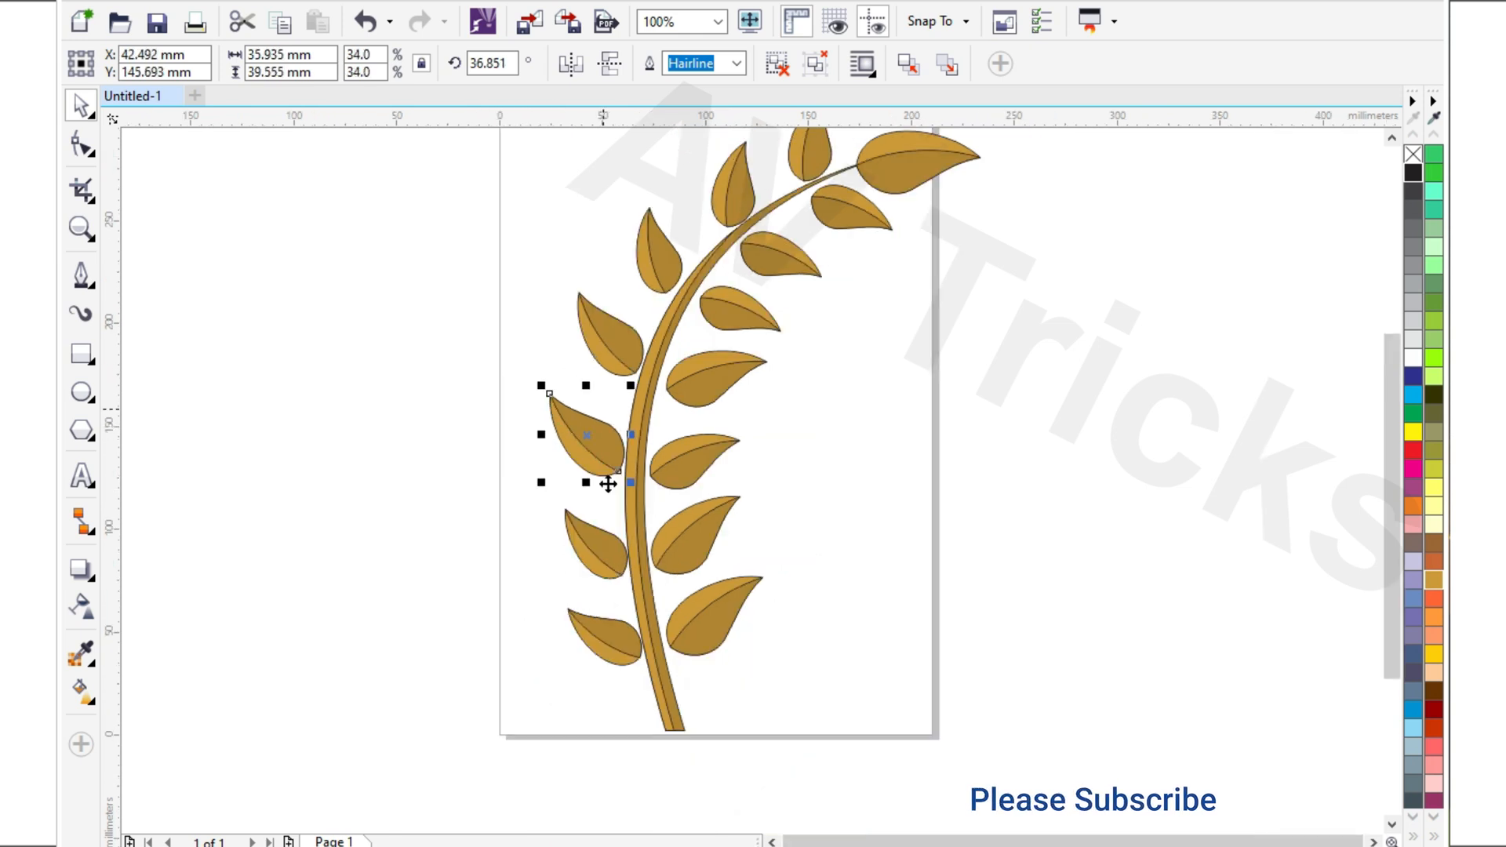
{"action": "scroll", "coordinate": [596, 553], "scroll_direction": "up", "scroll_amount": 1}
{"action": "left_click", "coordinate": [596, 553]}
{"action": "left_click_drag", "start_coordinate": [521, 455], "coordinate": [495, 422]}
{"action": "scroll", "coordinate": [552, 571], "scroll_direction": "down", "scroll_amount": 1}
{"action": "scroll", "coordinate": [558, 599], "scroll_direction": "up", "scroll_amount": 1}
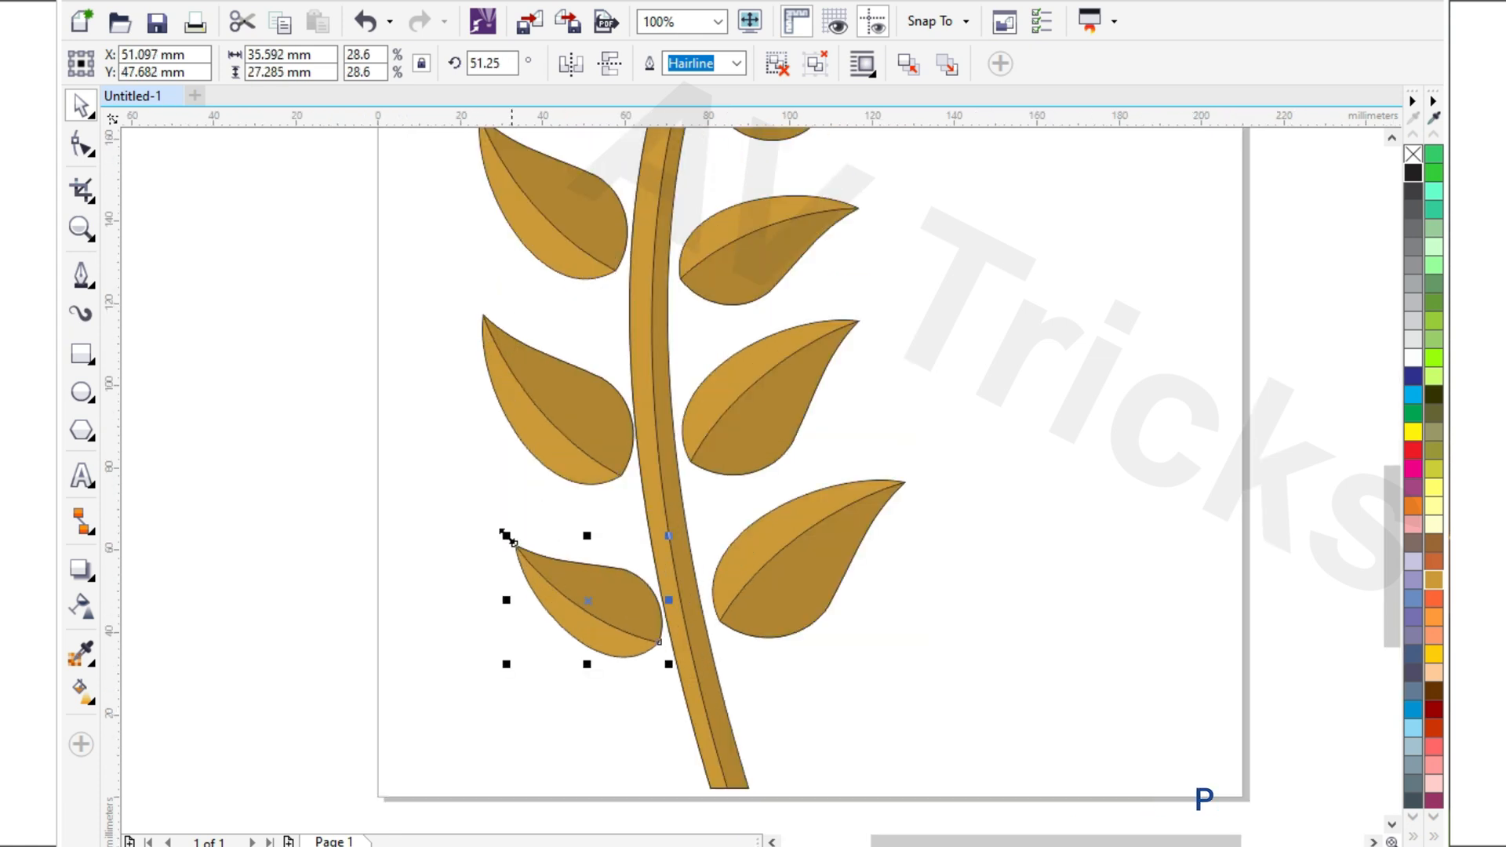
{"action": "left_click_drag", "start_coordinate": [506, 537], "coordinate": [474, 512]}
{"action": "left_click", "coordinate": [414, 554]}
Select the whole branch, remove the outlines from all its shapes and group it
{"action": "scroll", "coordinate": [599, 538], "scroll_direction": "down", "scroll_amount": 2}
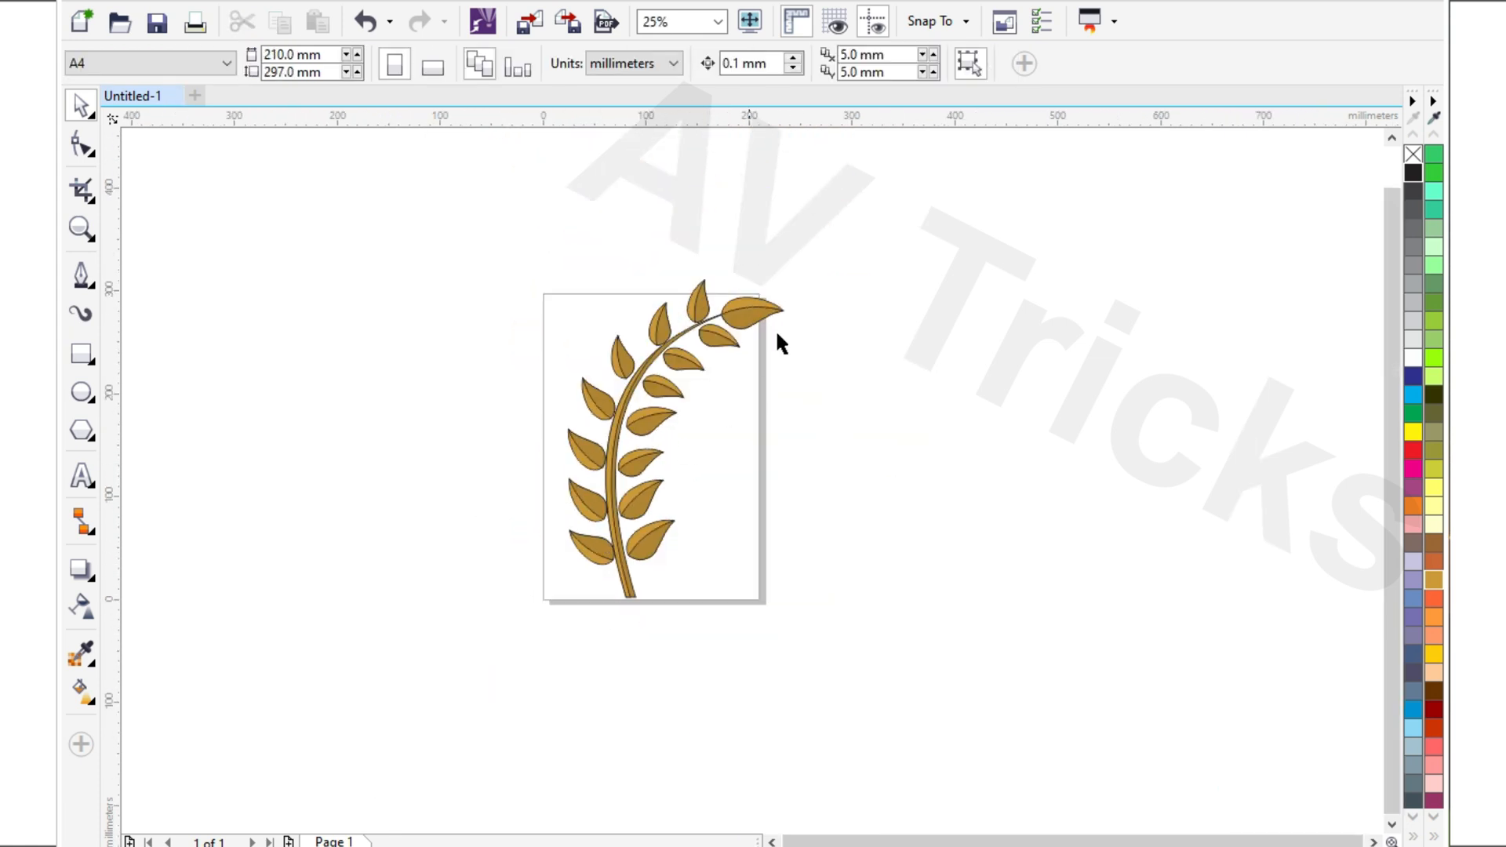
{"action": "left_click_drag", "start_coordinate": [861, 230], "coordinate": [503, 580]}
{"action": "scroll", "coordinate": [604, 313], "scroll_direction": "up", "scroll_amount": 2}
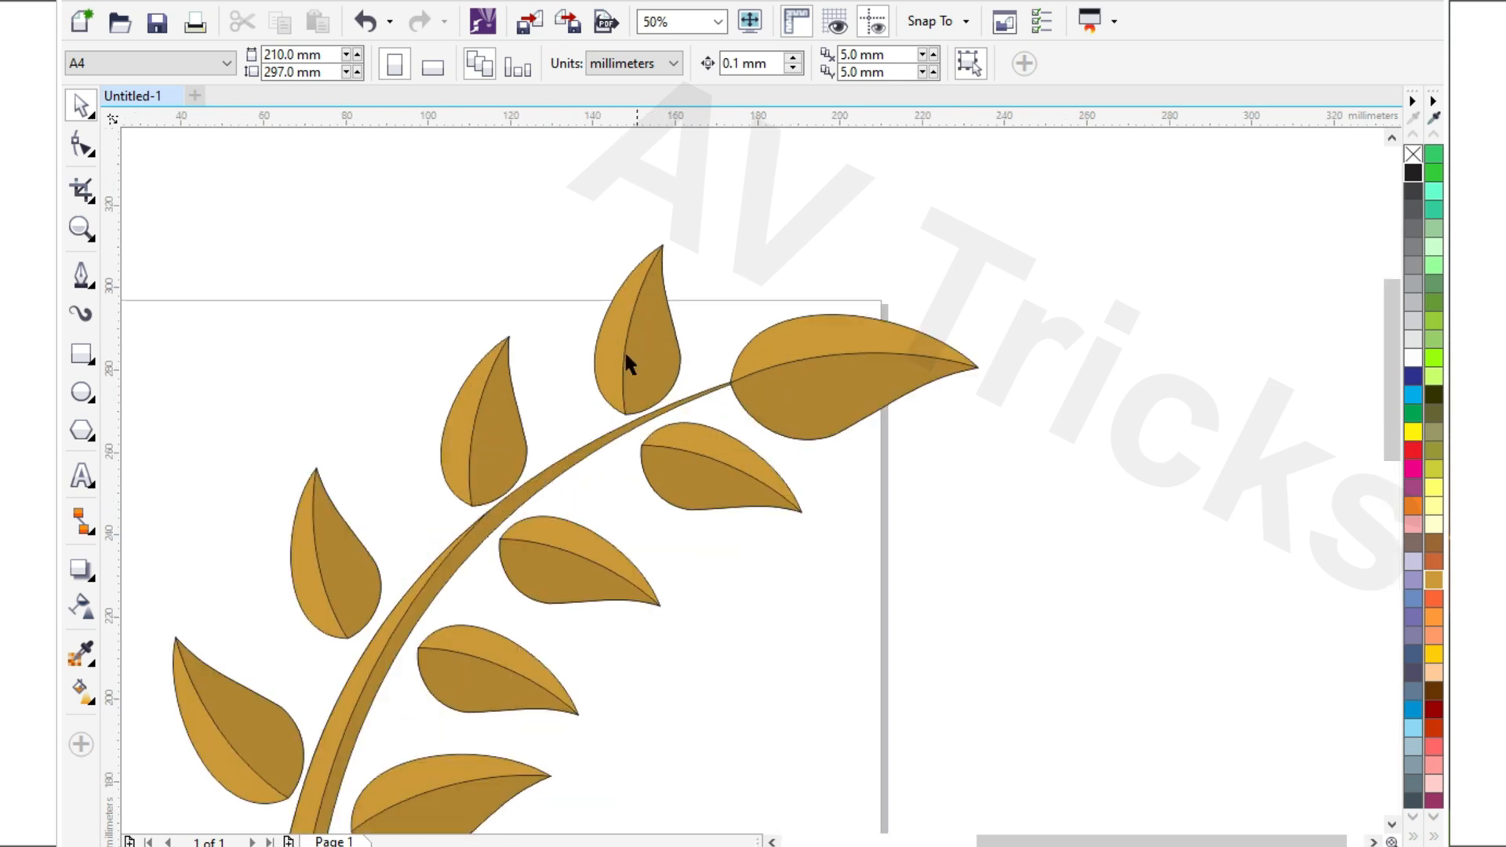
{"action": "left_click", "coordinate": [488, 452]}
{"action": "scroll", "coordinate": [772, 322], "scroll_direction": "down", "scroll_amount": 3}
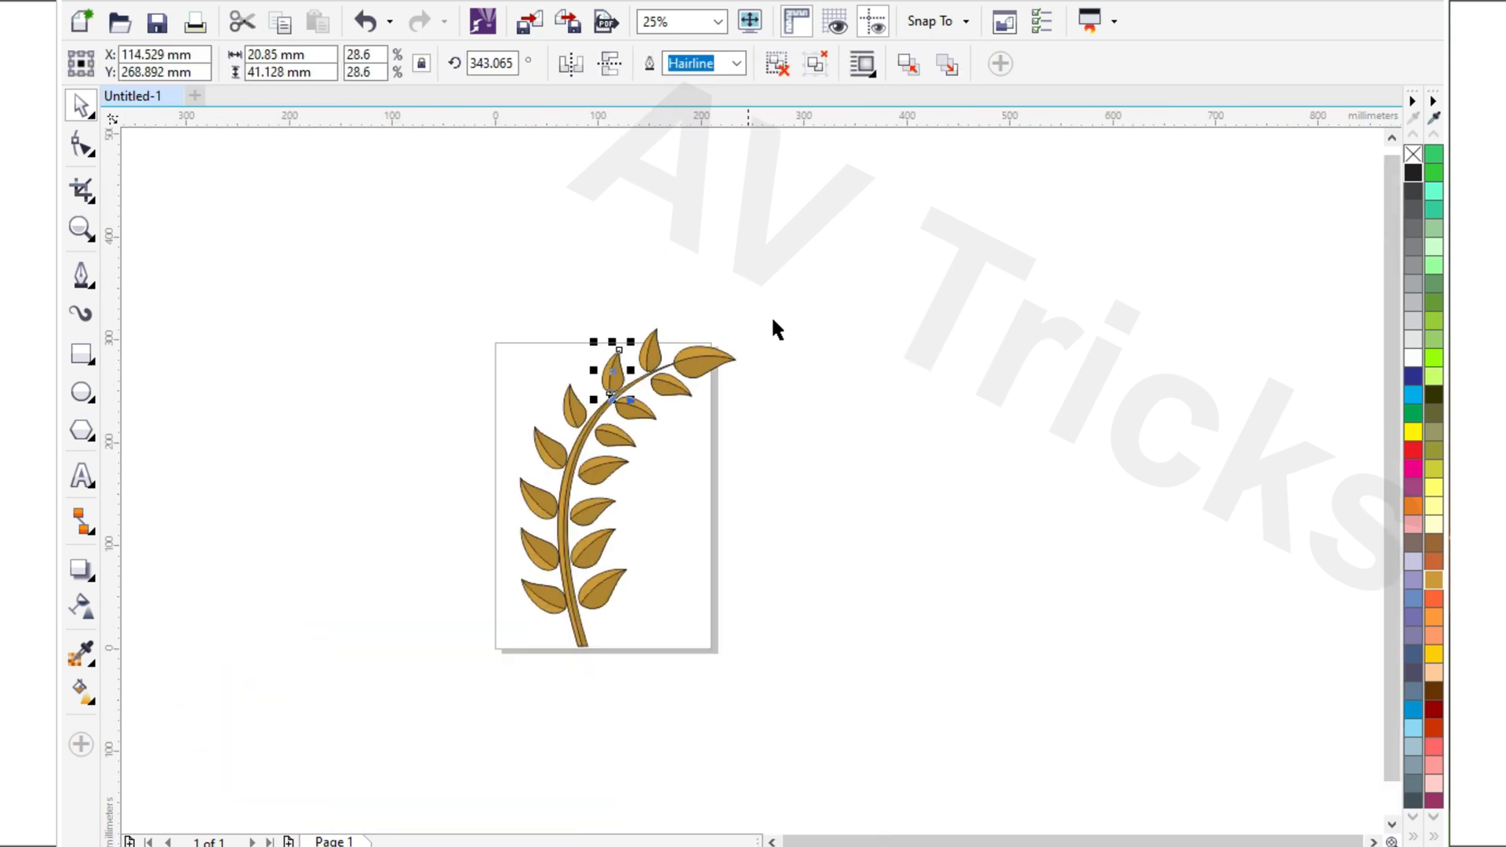
{"action": "left_click_drag", "start_coordinate": [799, 284], "coordinate": [427, 695]}
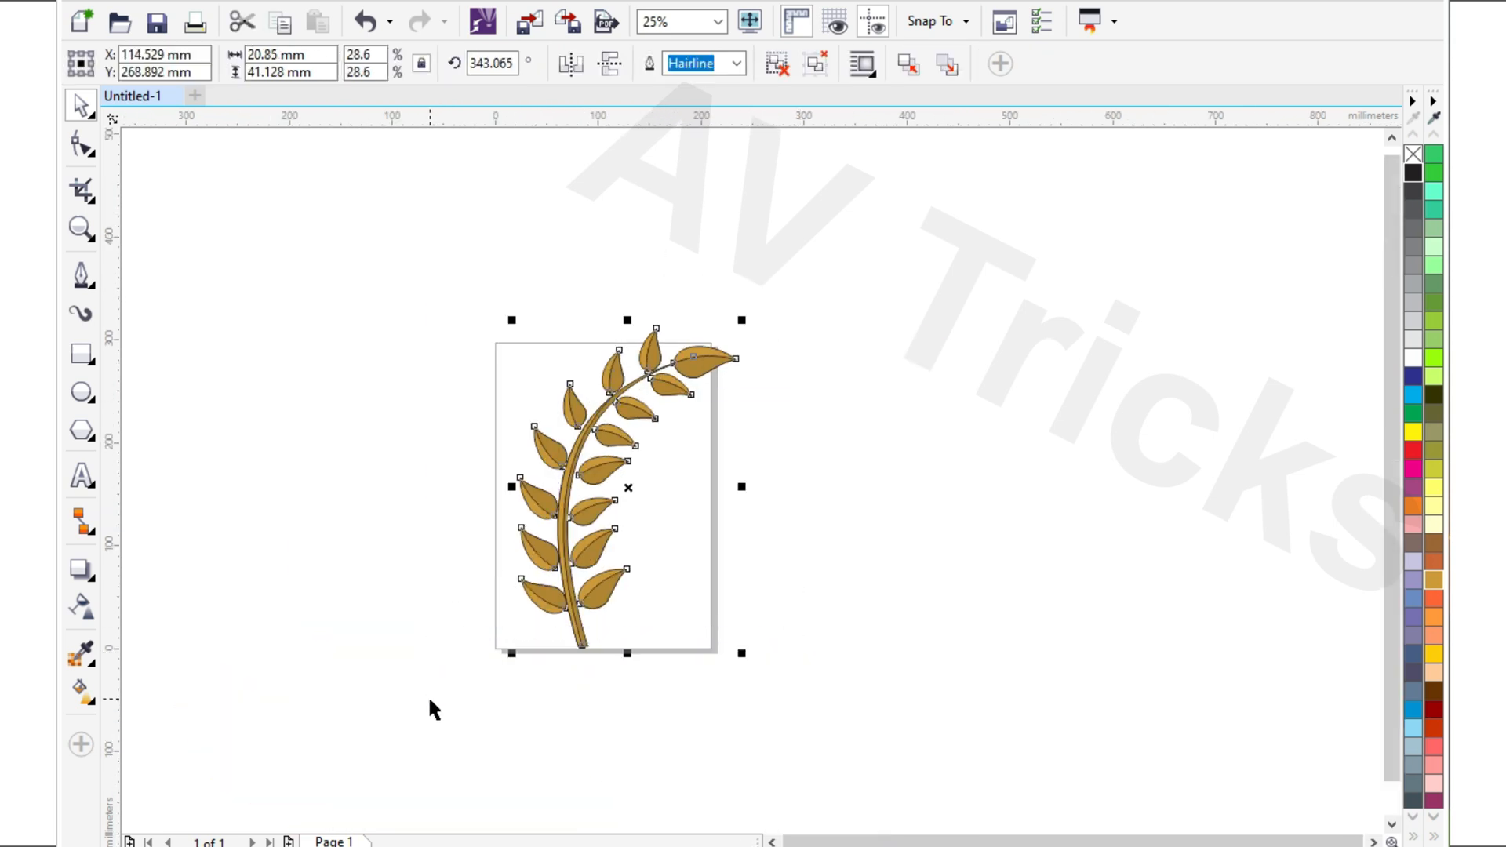
{"action": "right_click", "coordinate": [1413, 154]}
{"action": "key", "text": "ctrl+g"}
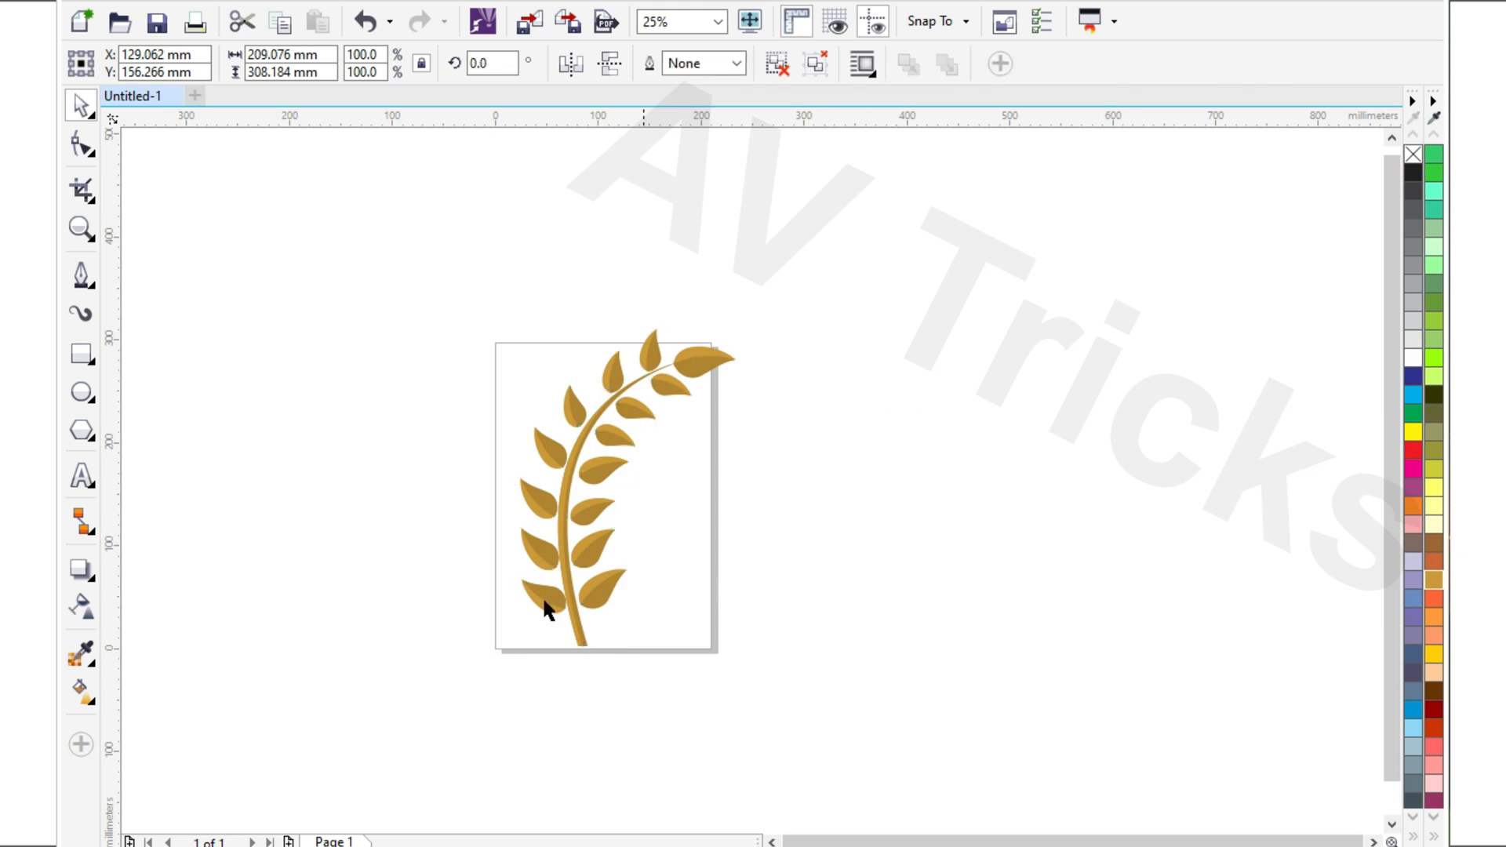
{"action": "left_click", "coordinate": [481, 568]}
Ungroup the branch and shift the tip leaf so its base meets the end of the stem
{"action": "scroll", "coordinate": [520, 513], "scroll_direction": "up", "scroll_amount": 2}
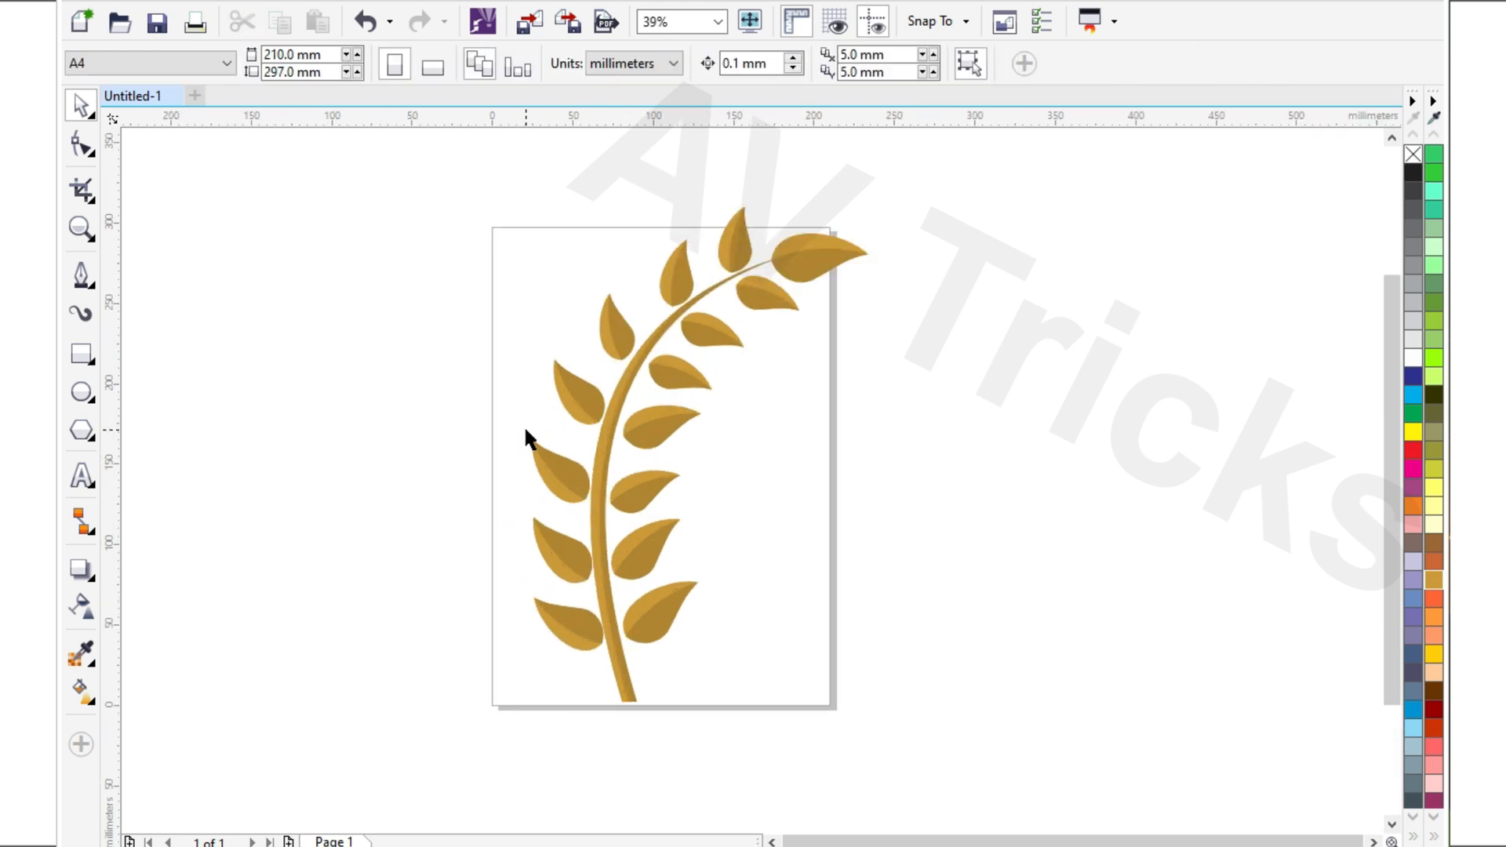
{"action": "scroll", "coordinate": [698, 317], "scroll_direction": "up", "scroll_amount": 1}
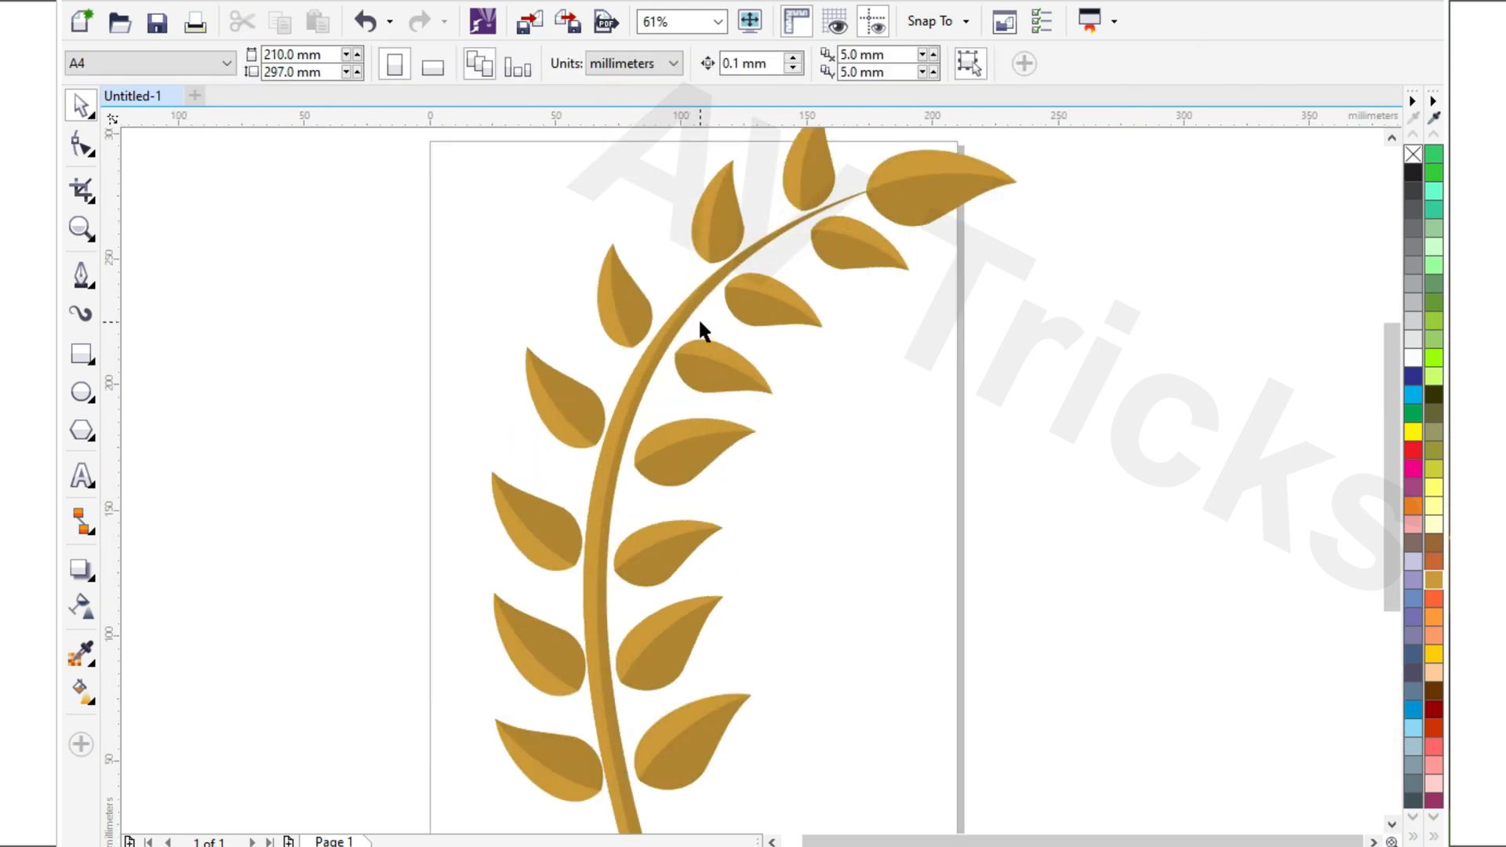
{"action": "scroll", "coordinate": [698, 317], "scroll_direction": "down", "scroll_amount": 1}
{"action": "left_click", "coordinate": [871, 217]}
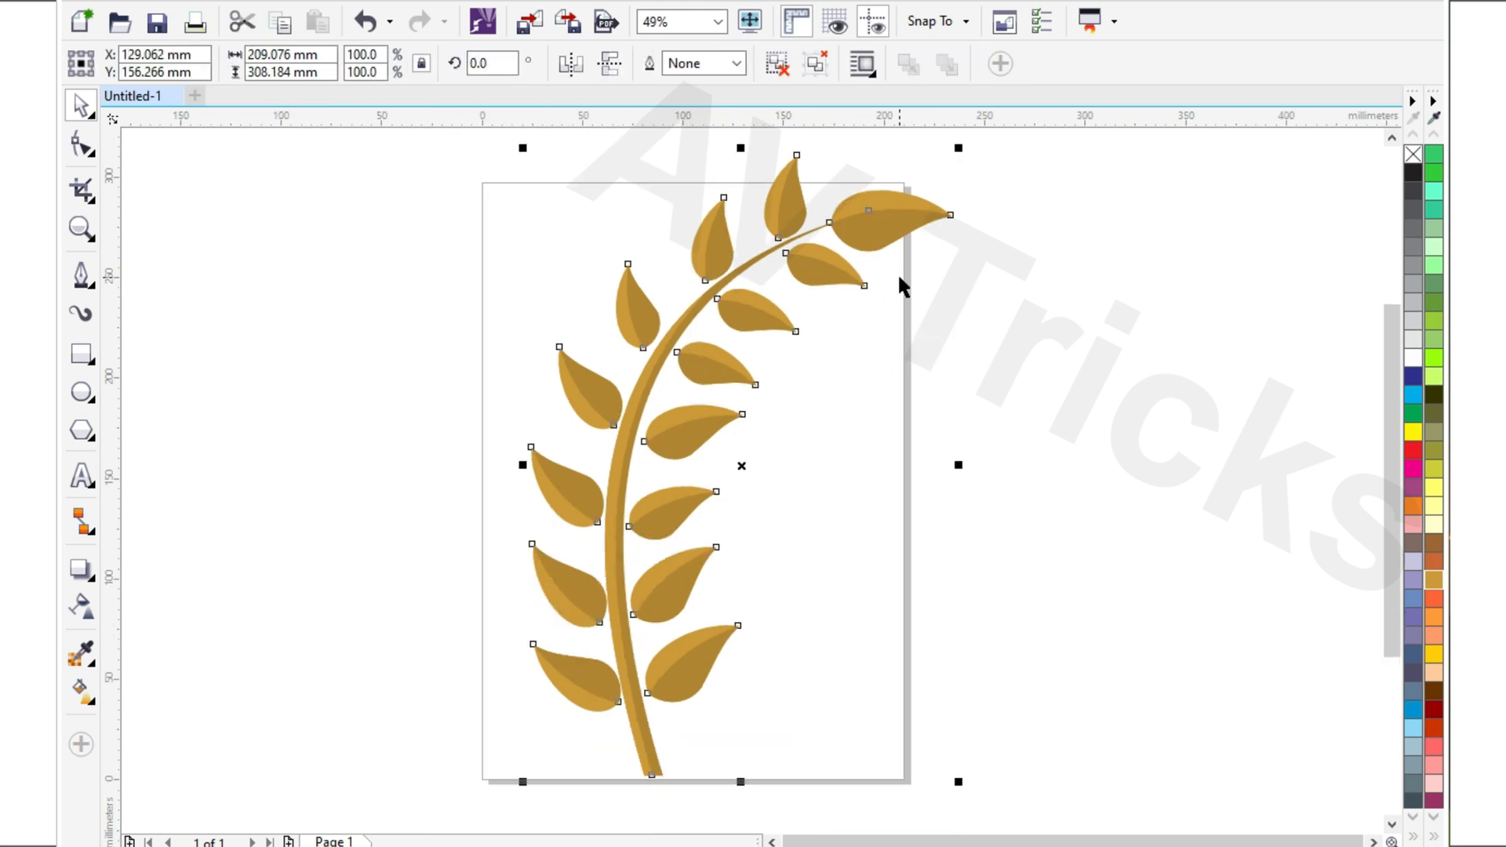
{"action": "key", "text": "ctrl+u"}
{"action": "left_click", "coordinate": [908, 286]}
{"action": "left_click", "coordinate": [869, 226]}
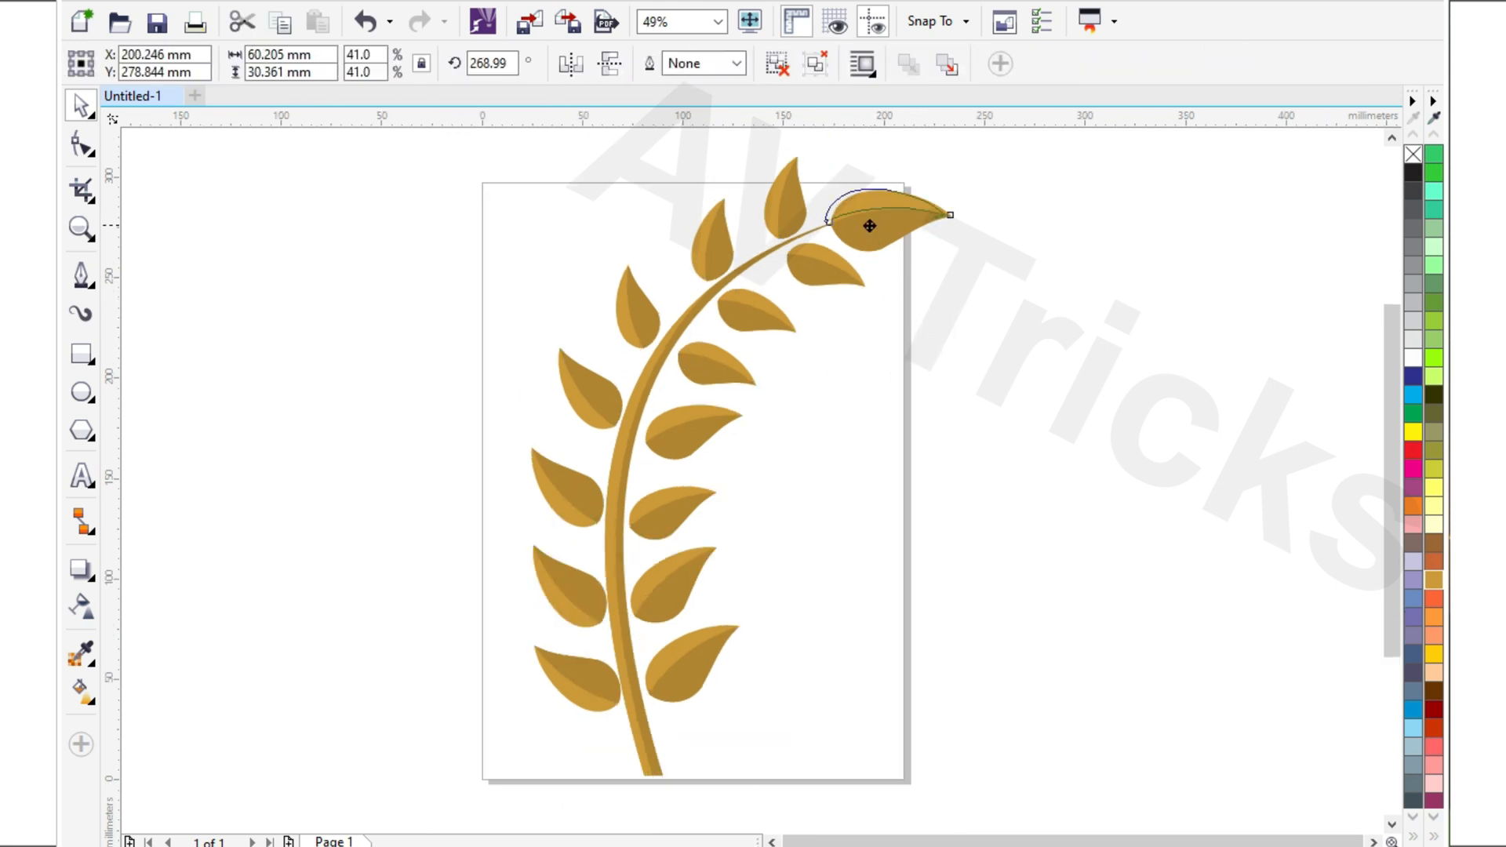
{"action": "scroll", "coordinate": [847, 220], "scroll_direction": "up", "scroll_amount": 6}
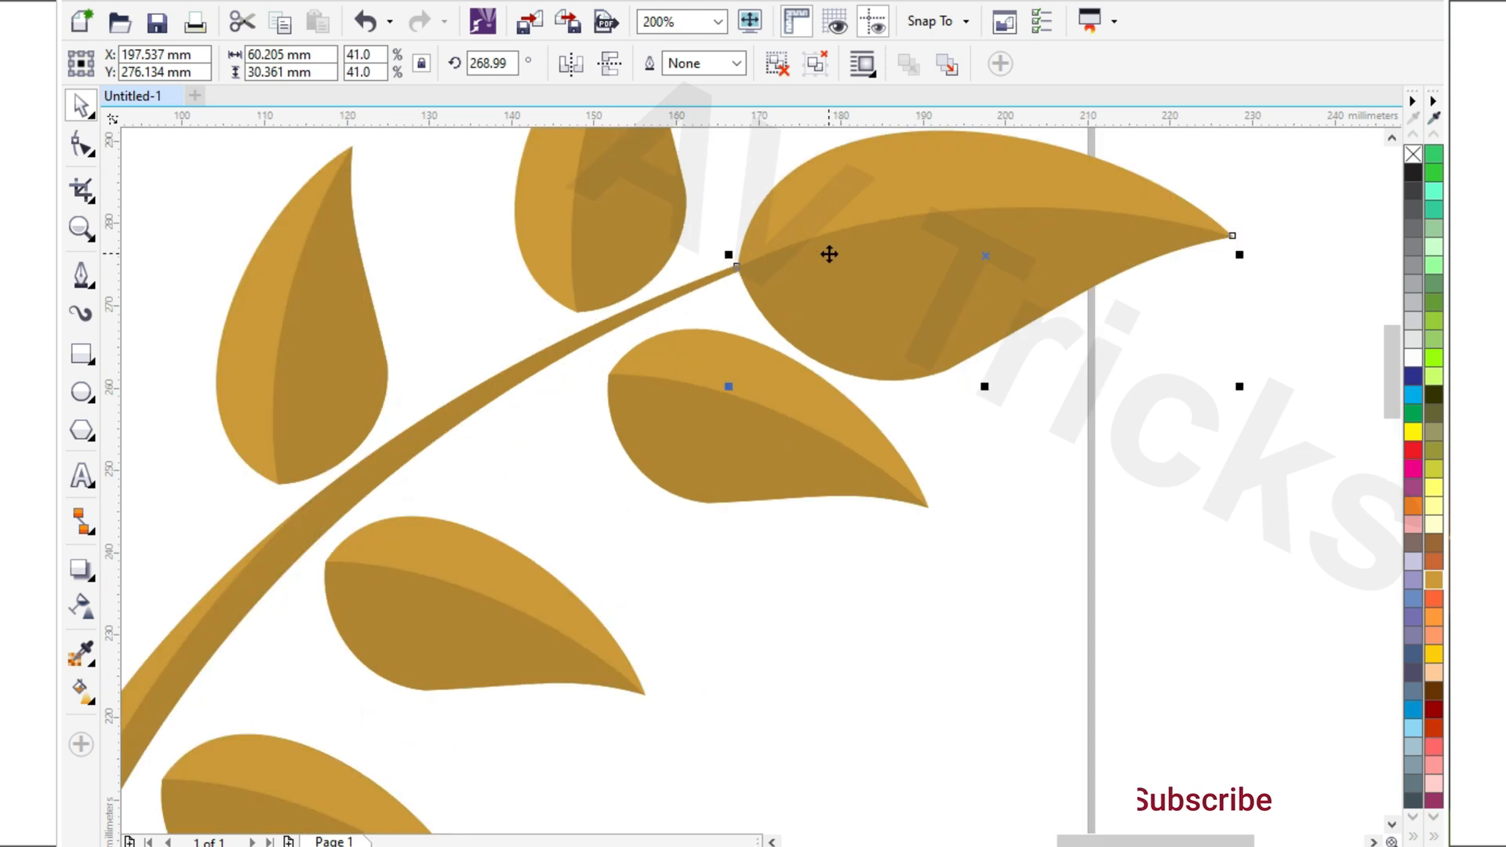
{"action": "mouse_move", "coordinate": [825, 245]}
{"action": "left_mouse_down"}
{"action": "mouse_move", "coordinate": [845, 253]}
{"action": "mouse_move", "coordinate": [832, 253]}
{"action": "left_mouse_up"}
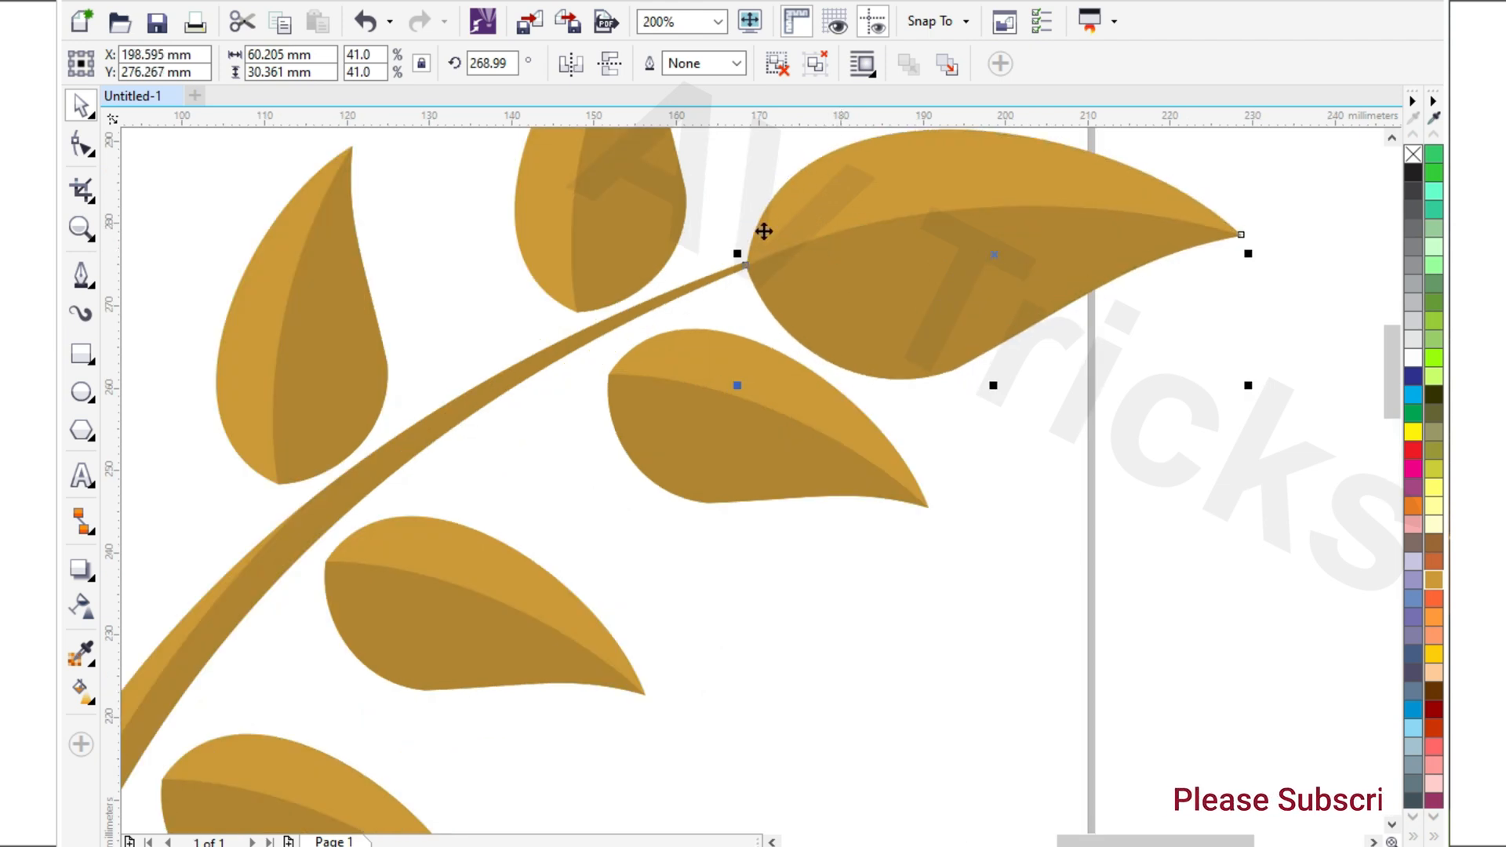
{"action": "scroll", "coordinate": [763, 232], "scroll_direction": "down", "scroll_amount": 6}
{"action": "left_click", "coordinate": [900, 404]}
{"action": "scroll", "coordinate": [642, 421], "scroll_direction": "up", "scroll_amount": 2}
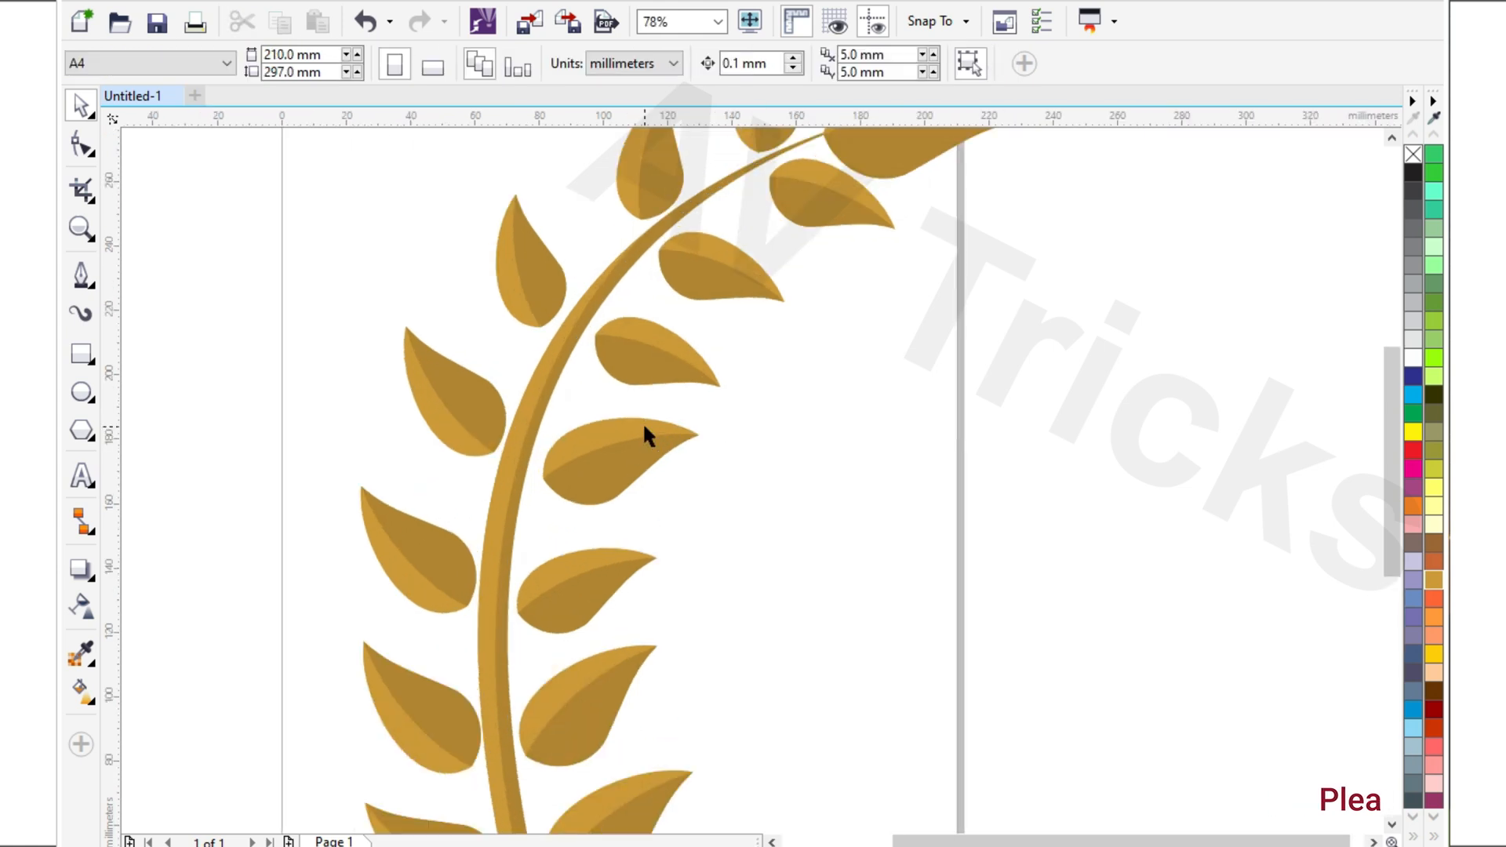
{"action": "scroll", "coordinate": [642, 421], "scroll_direction": "down", "scroll_amount": 4}
{"action": "scroll", "coordinate": [585, 403], "scroll_direction": "up", "scroll_amount": 2}
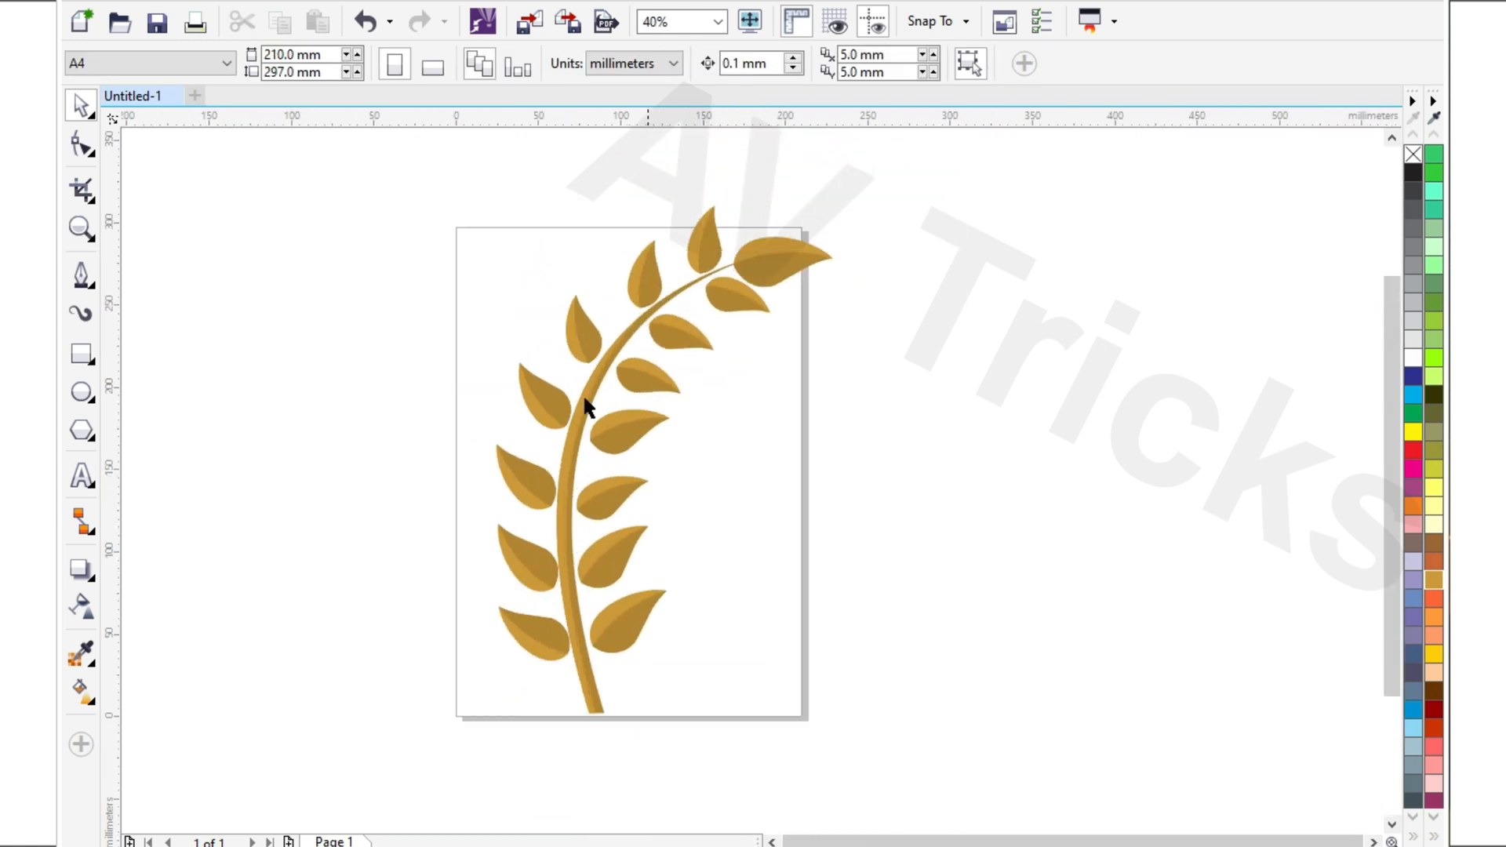
{"action": "scroll", "coordinate": [579, 430], "scroll_direction": "up", "scroll_amount": 1}
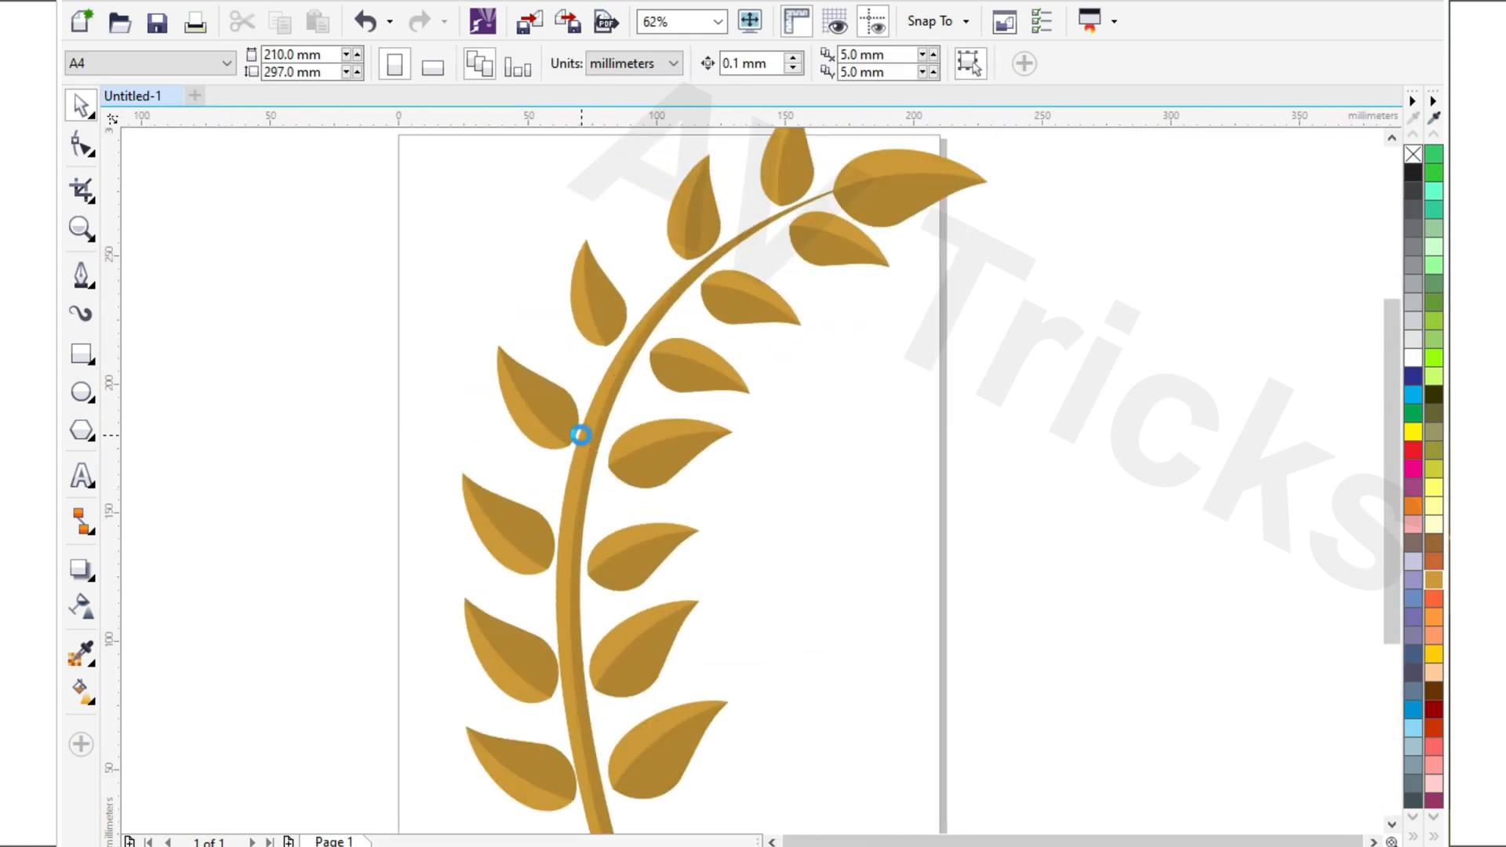
{"action": "scroll", "coordinate": [579, 430], "scroll_direction": "down", "scroll_amount": 1}
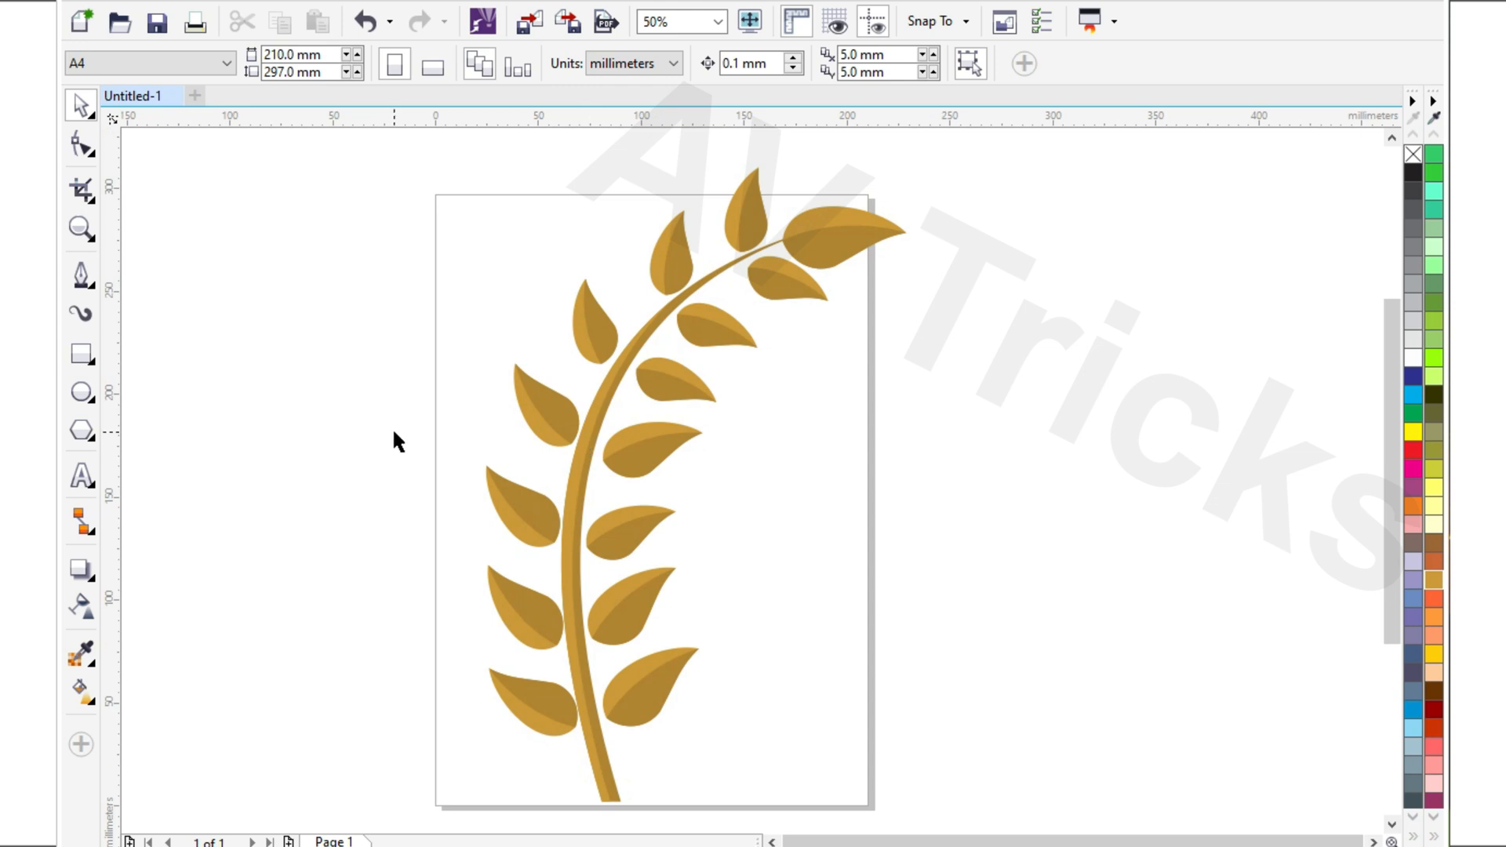